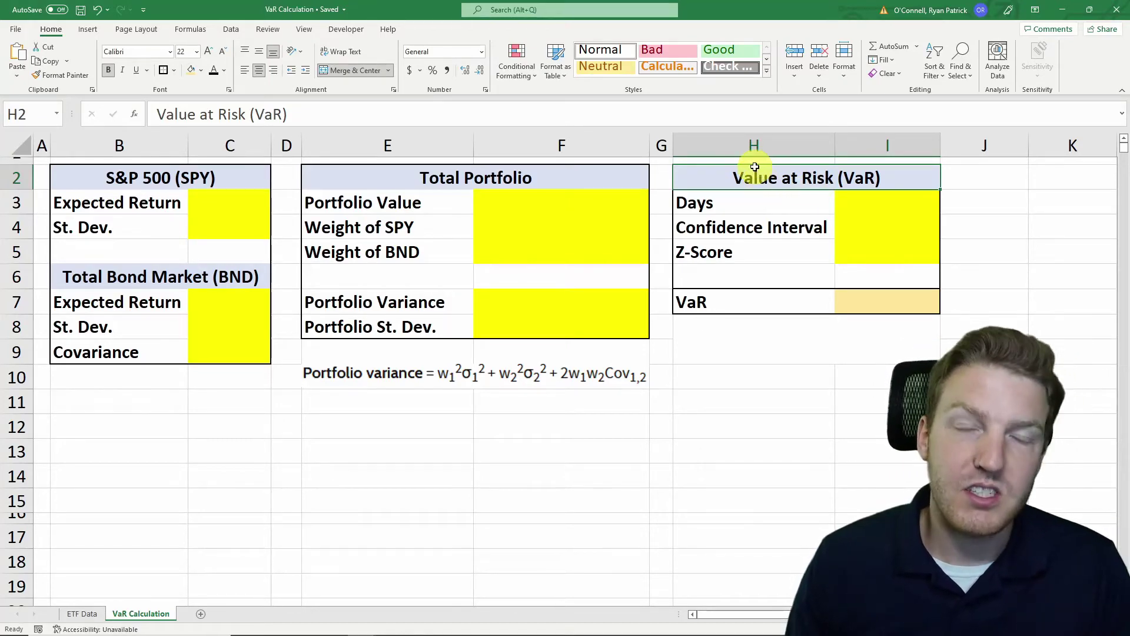
Step: Review the SPY Close and BND Close price columns on the ETF Data sheet, from the first to the last date
left_click(88, 612)
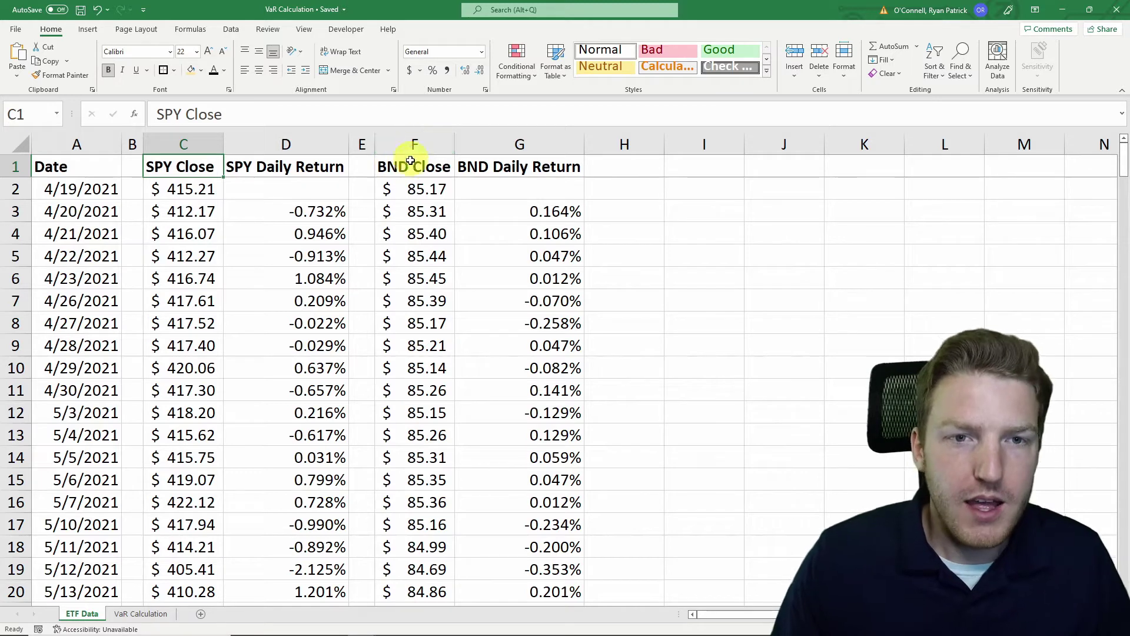
left_click(406, 160)
left_click(409, 147)
left_click(412, 169)
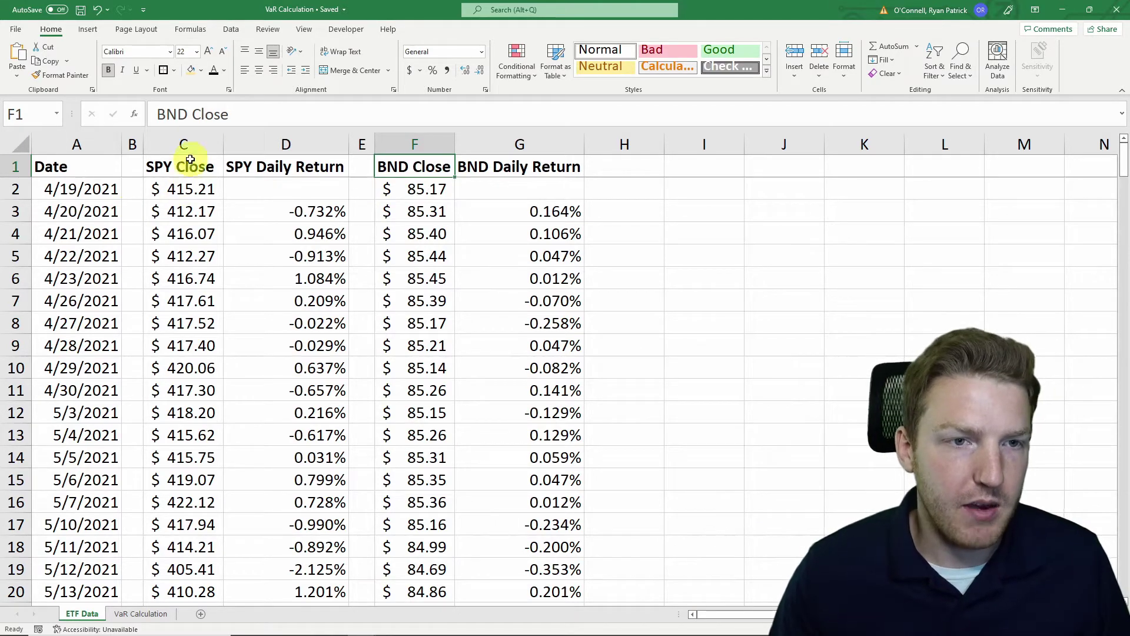
left_click(195, 141)
left_click(185, 190)
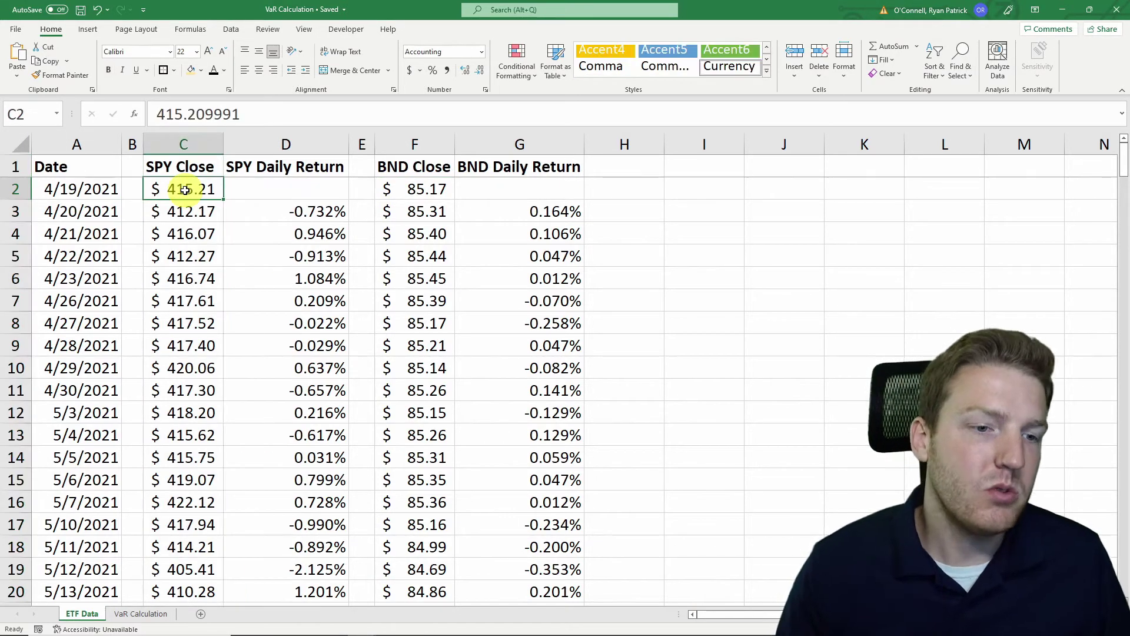
key("ctrl+Down")
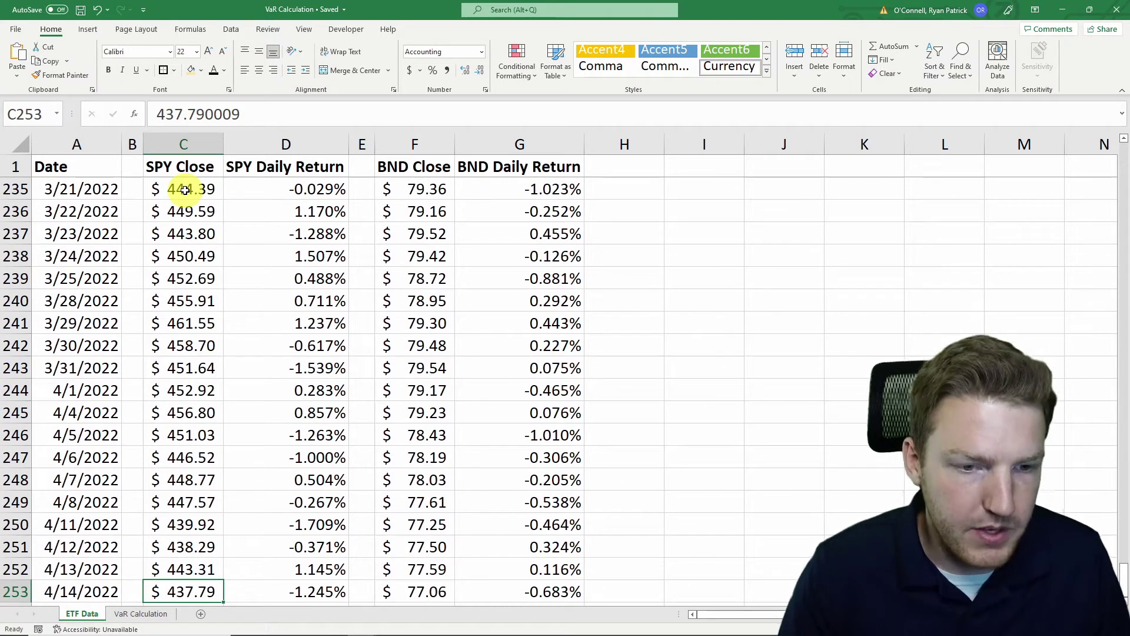
key("ctrl+Up")
key("Down")
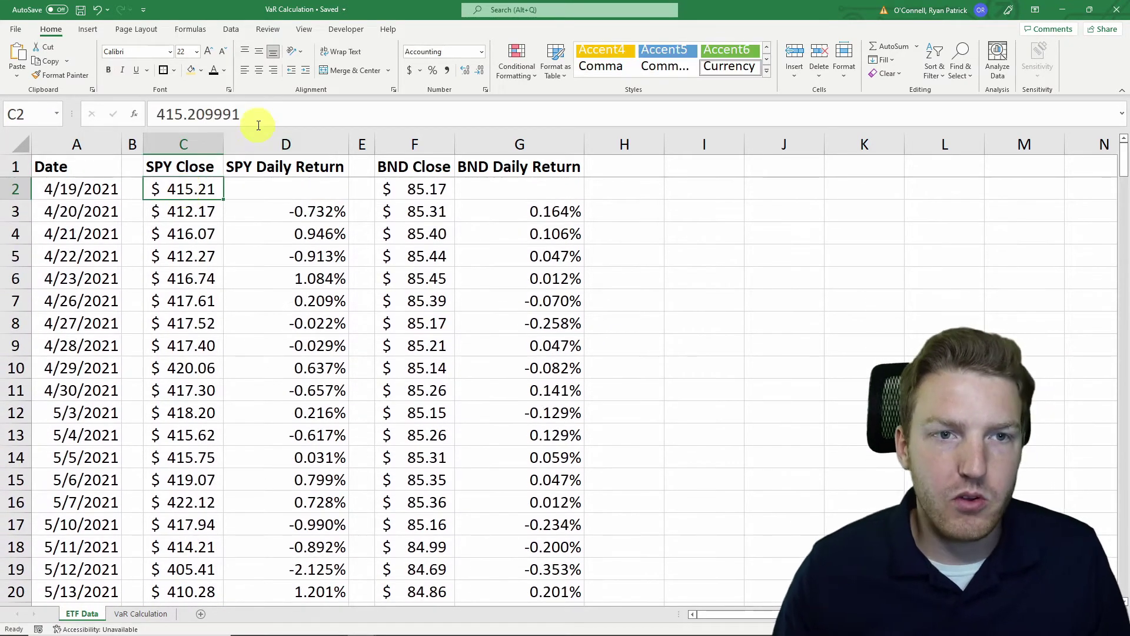
Step: Inspect the daily return formulas for SPY in D3 and for BND in G3
left_click(329, 144)
left_click(522, 144)
left_click(327, 212)
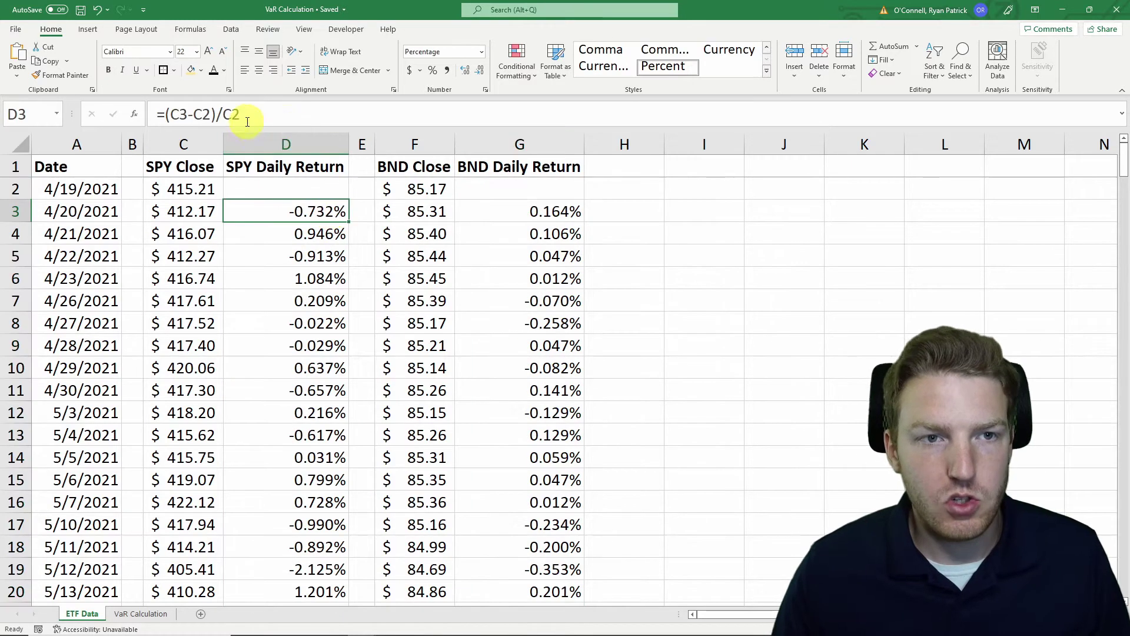
left_click(247, 117)
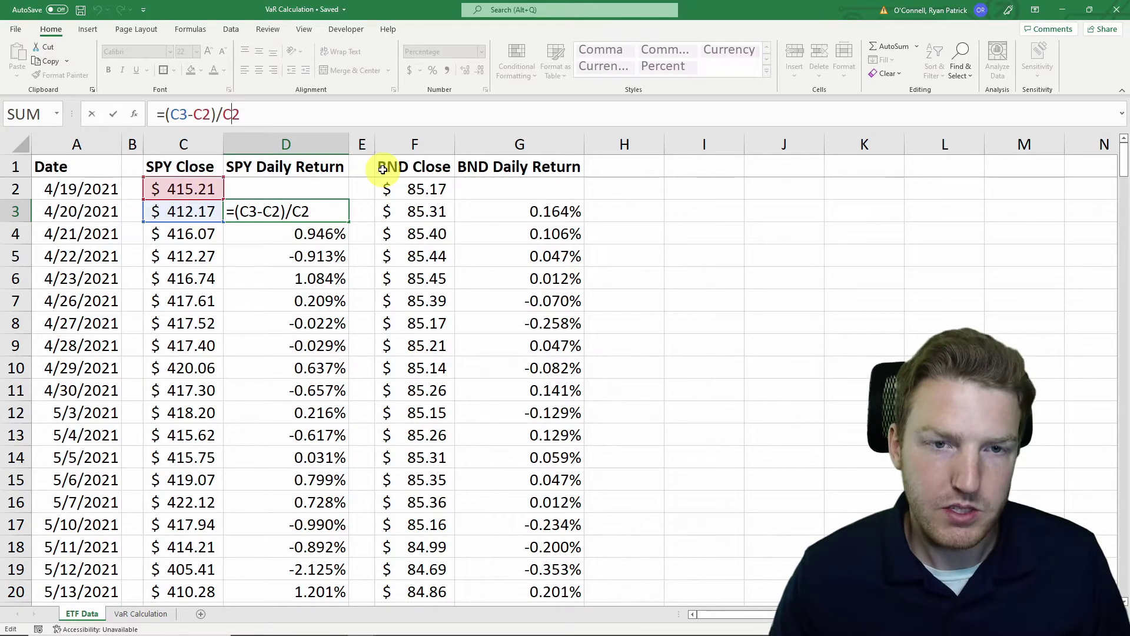
key("Return")
left_click(550, 212)
left_click(336, 112)
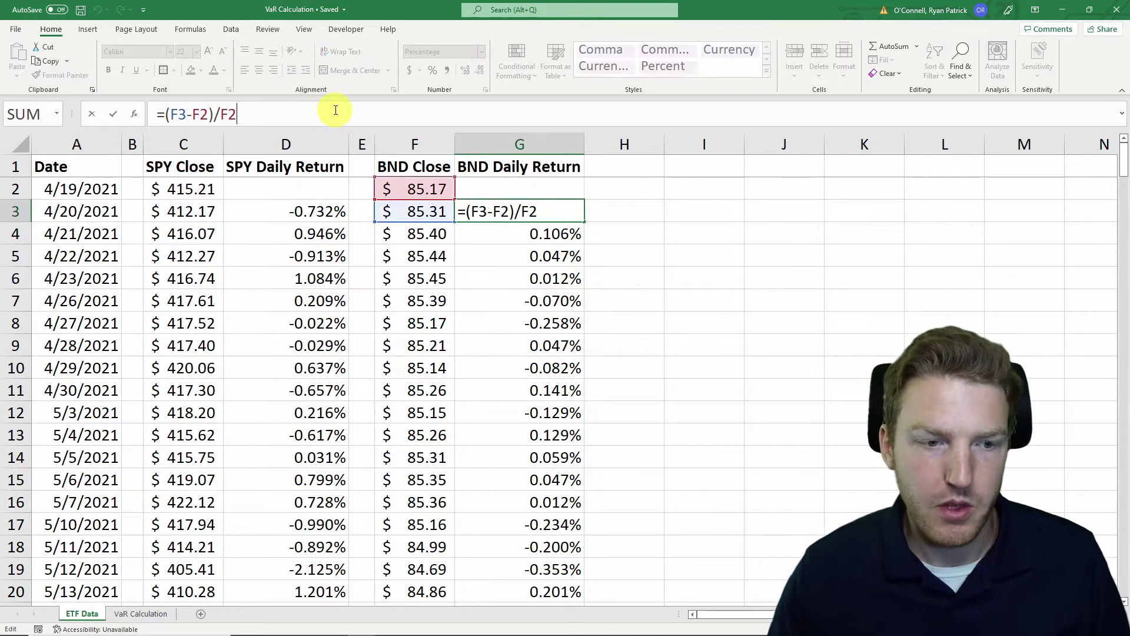
key("Return")
Step: On the VaR Calculation sheet, set the S&P 500 (SPY) expected return in C3 to 7%
left_click(141, 613)
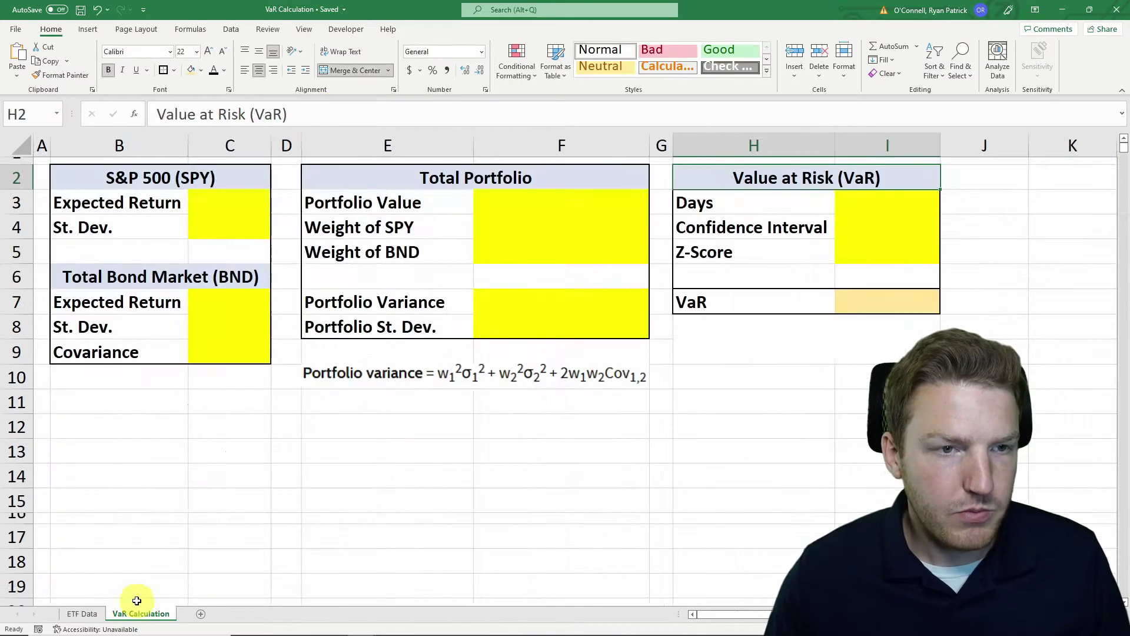
left_click(235, 206)
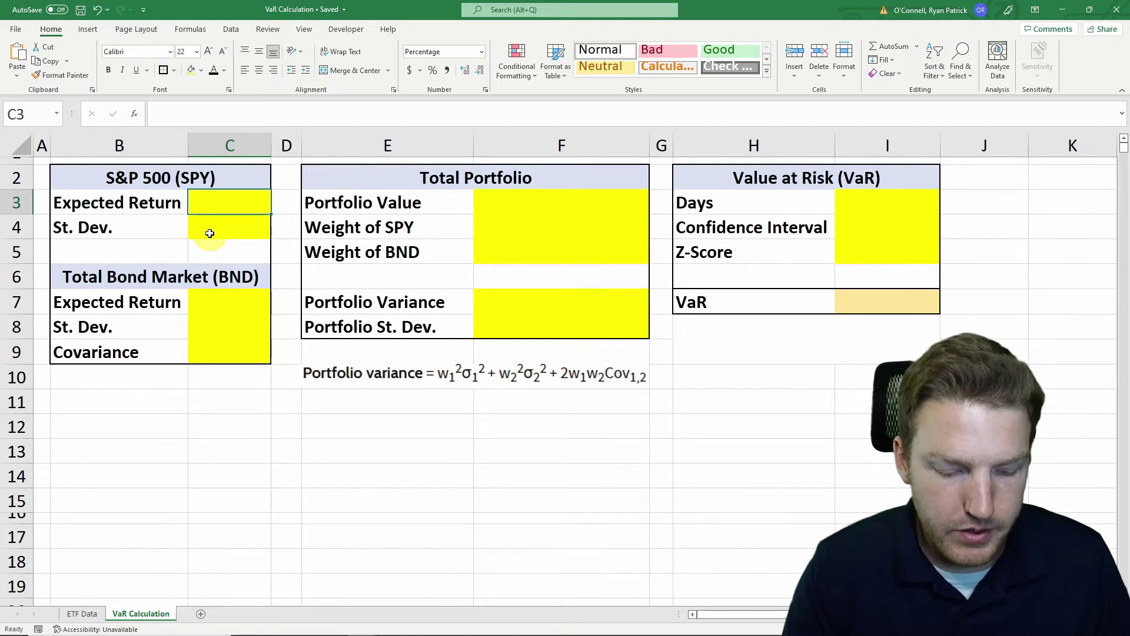
type("7")
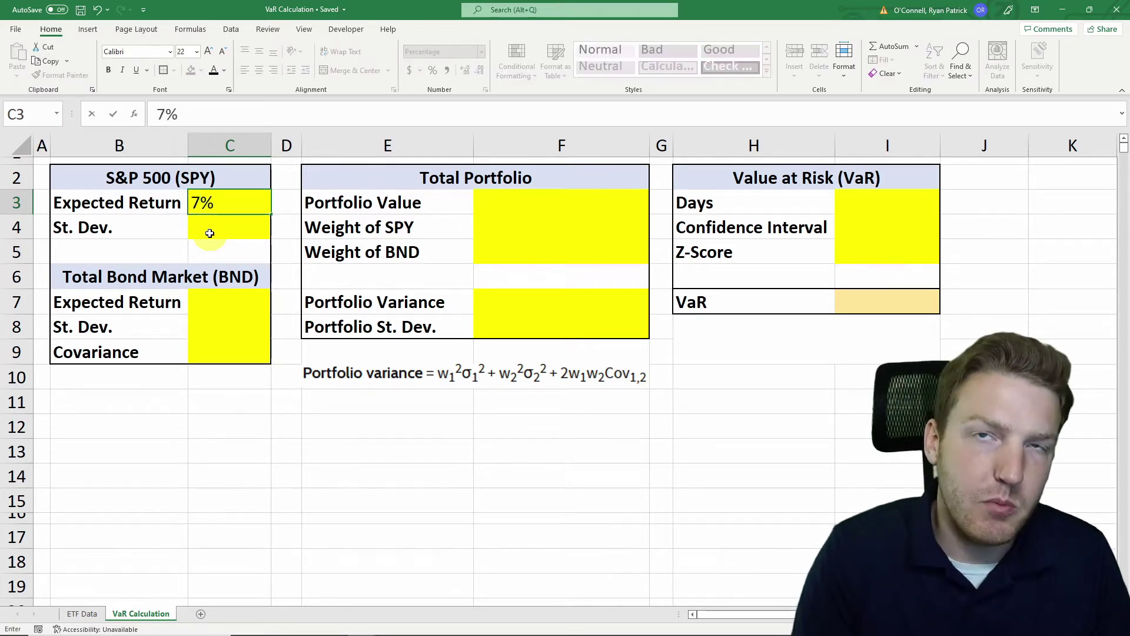
key("Return")
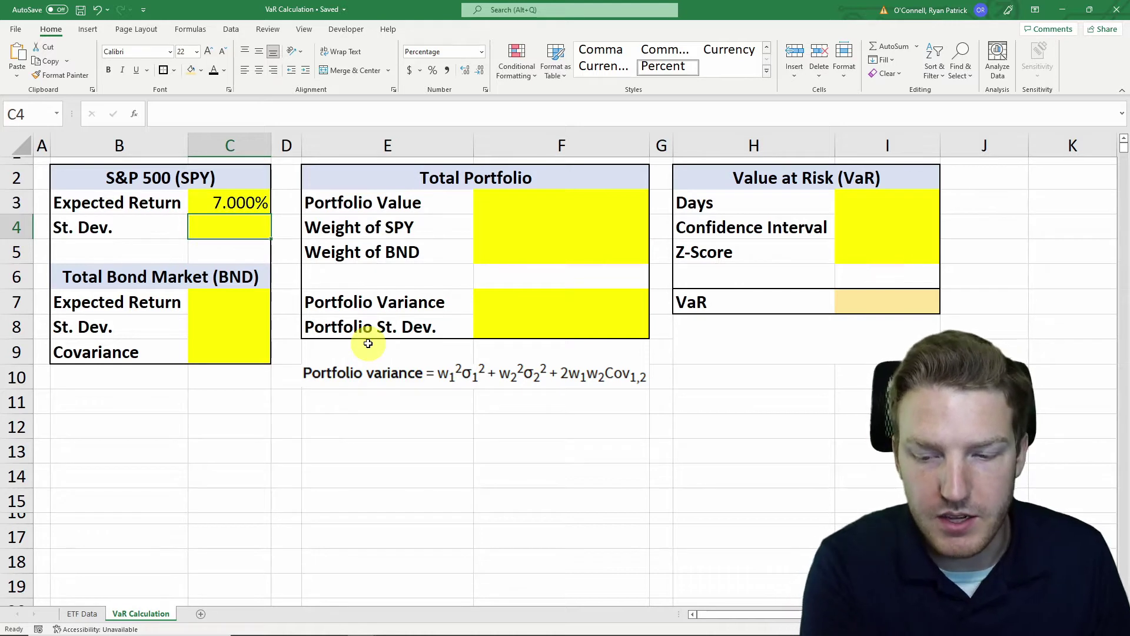
Step: Calculate the SPY daily standard deviation in C4 with STDEV.S over 'ETF Data'!D3:D253
type("=std")
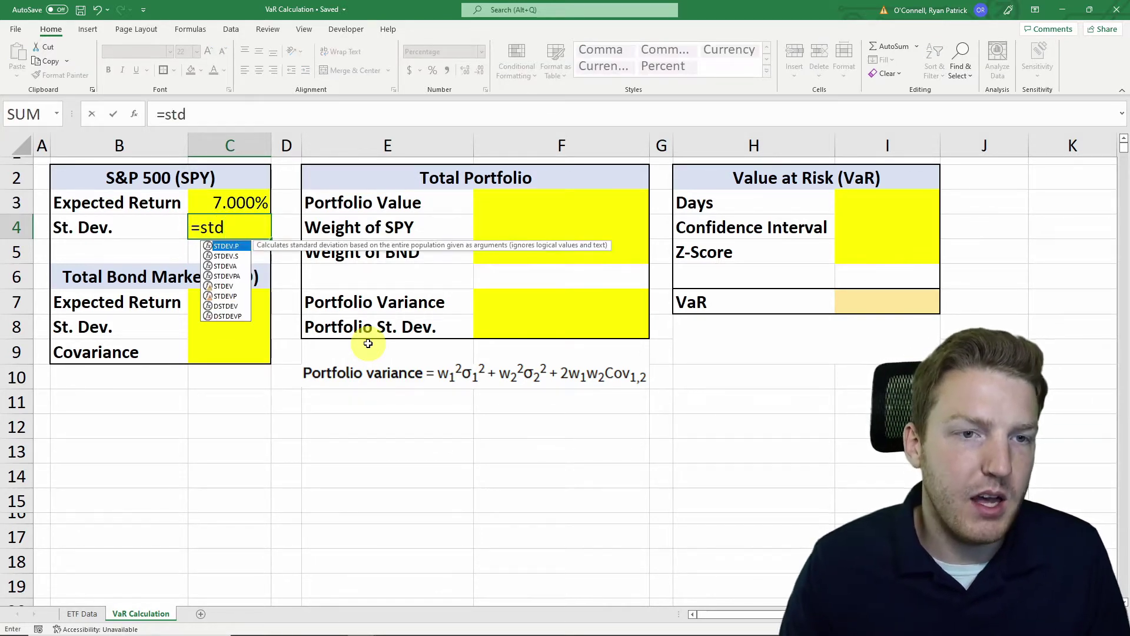
key("Down")
key("Tab")
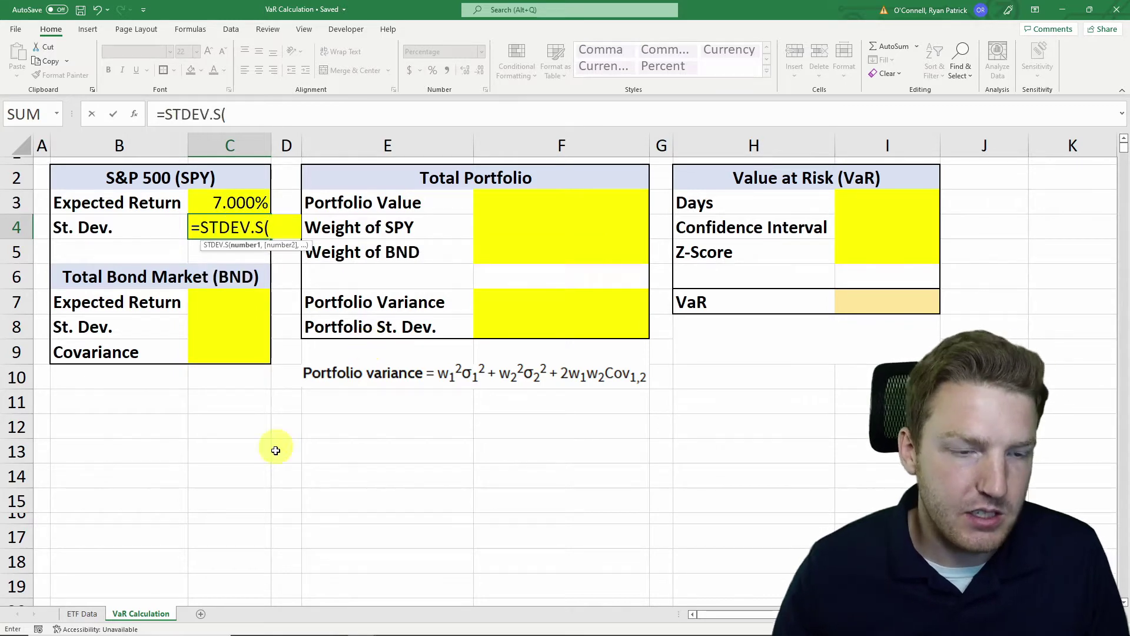
left_click(82, 613)
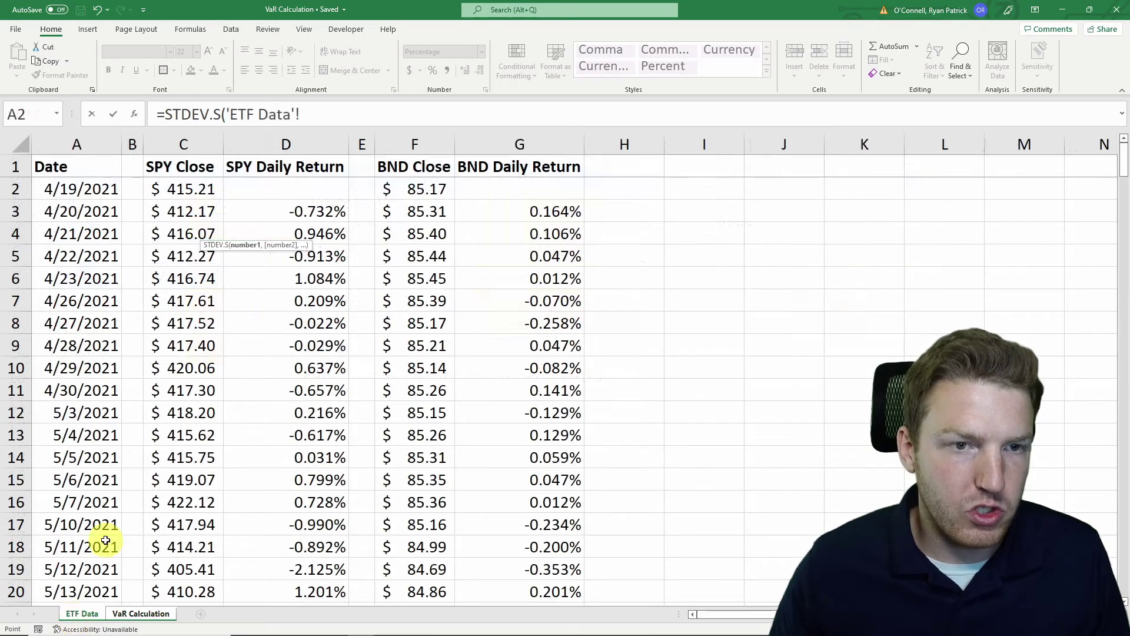
left_click(312, 212)
key("ctrl+shift+Down")
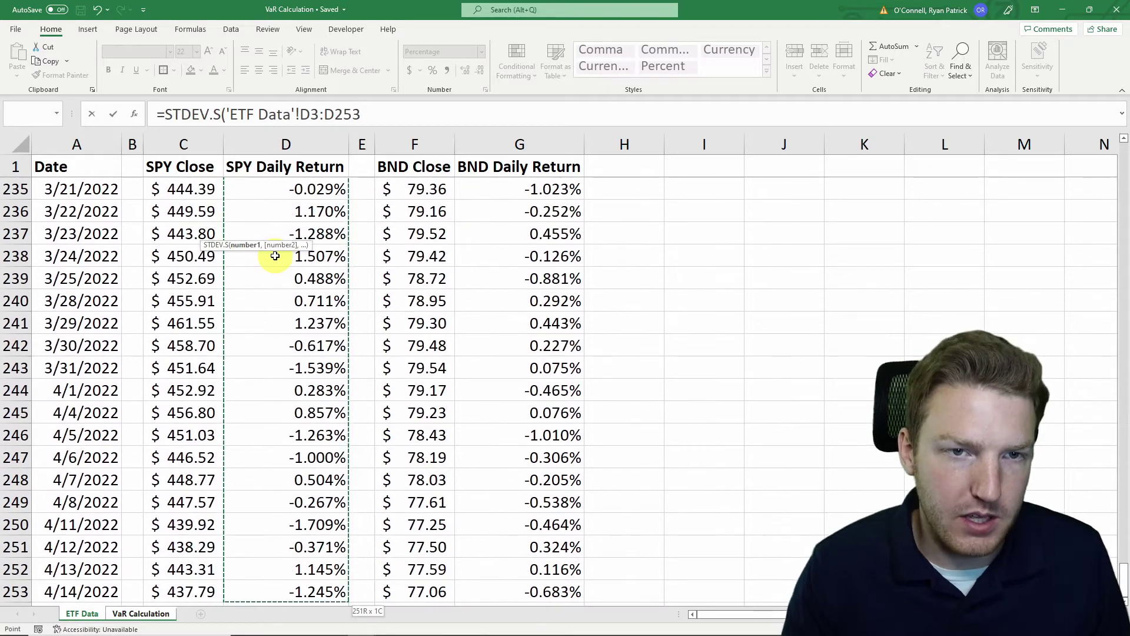
type(")")
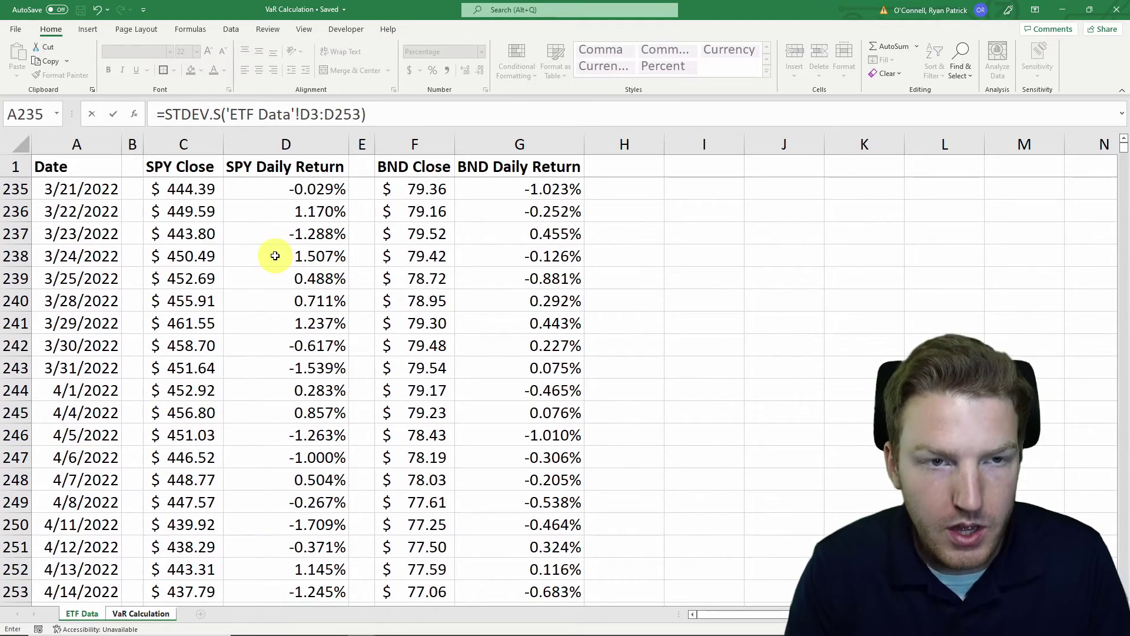
key("Return")
Step: Annualize the SPY standard deviation in C4 by multiplying its formula by (252^.5)
left_click(247, 221)
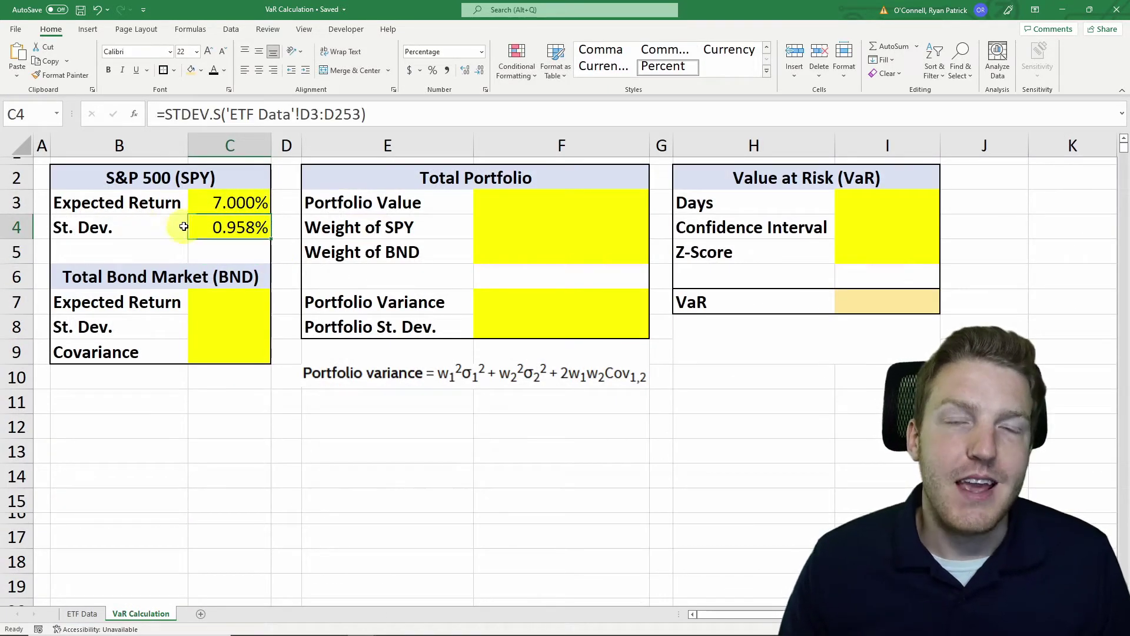
left_click(156, 178)
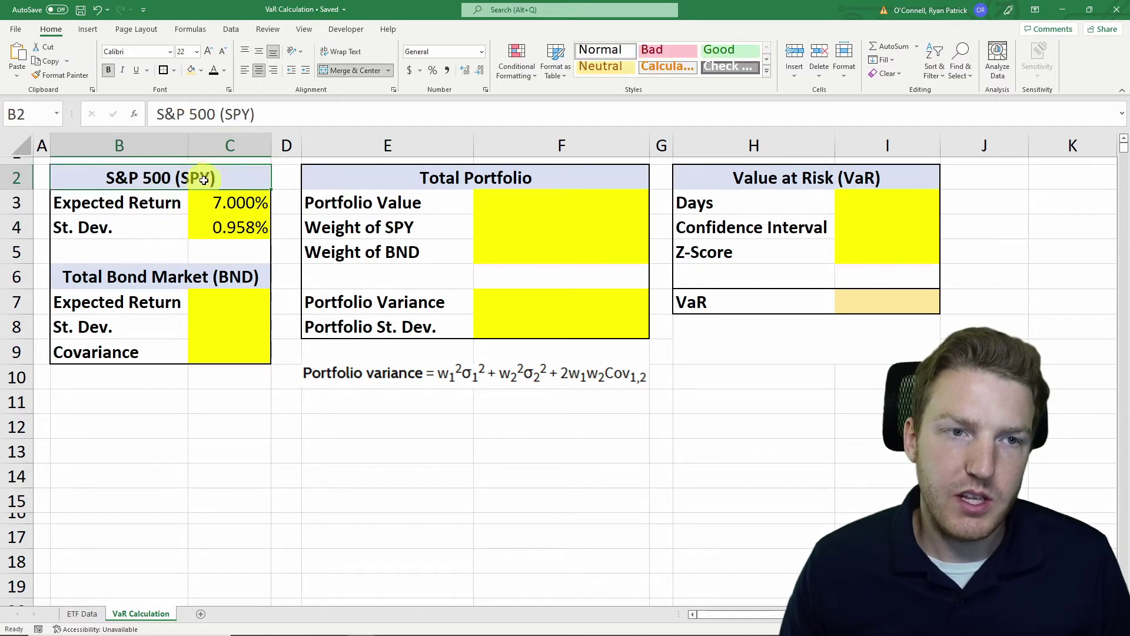
left_click(202, 230)
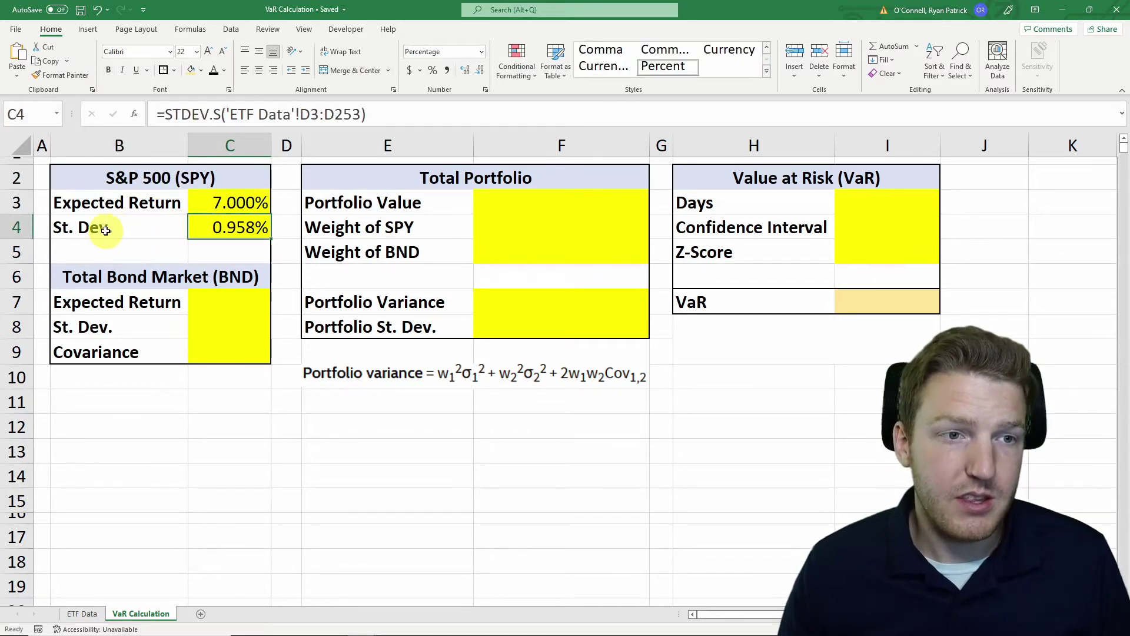
left_click(372, 111)
type("*")
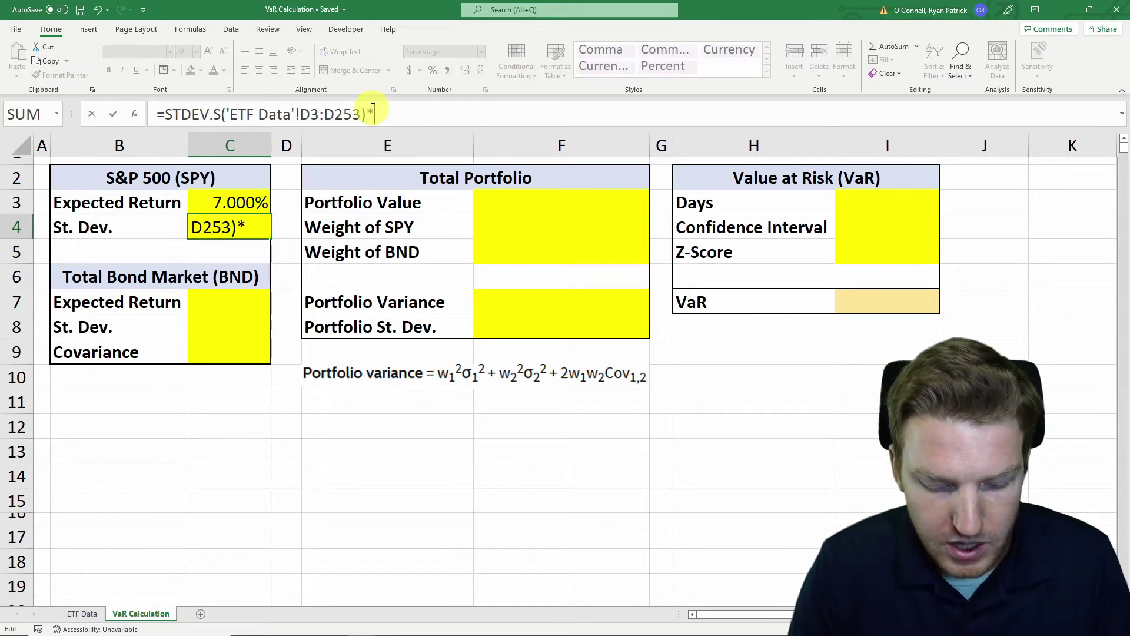
type("(252^.5")
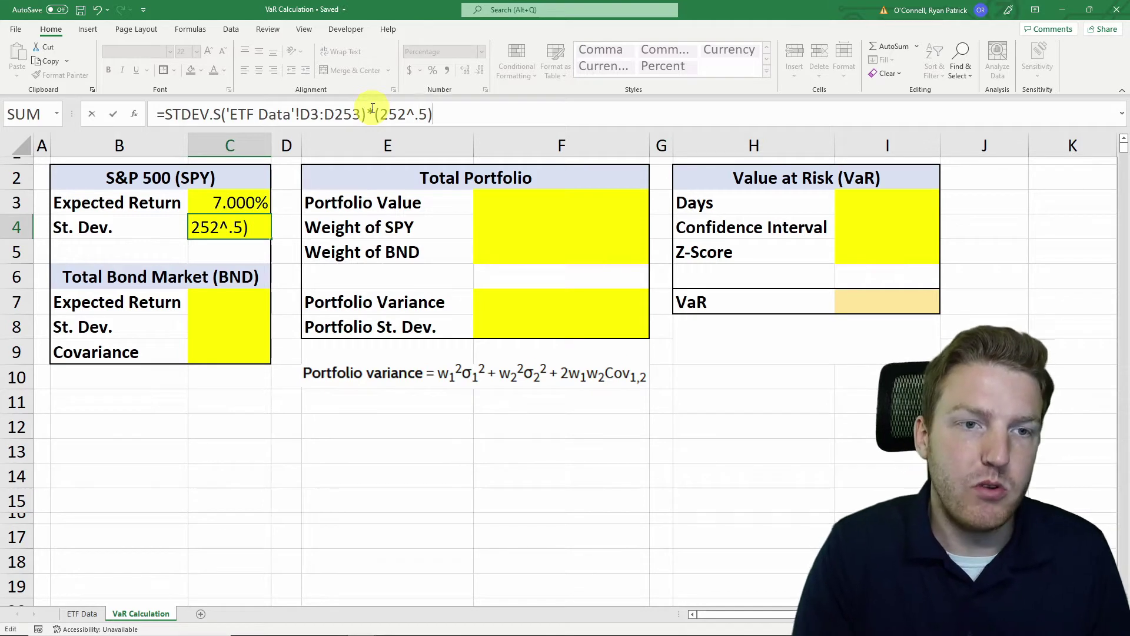
key("Return")
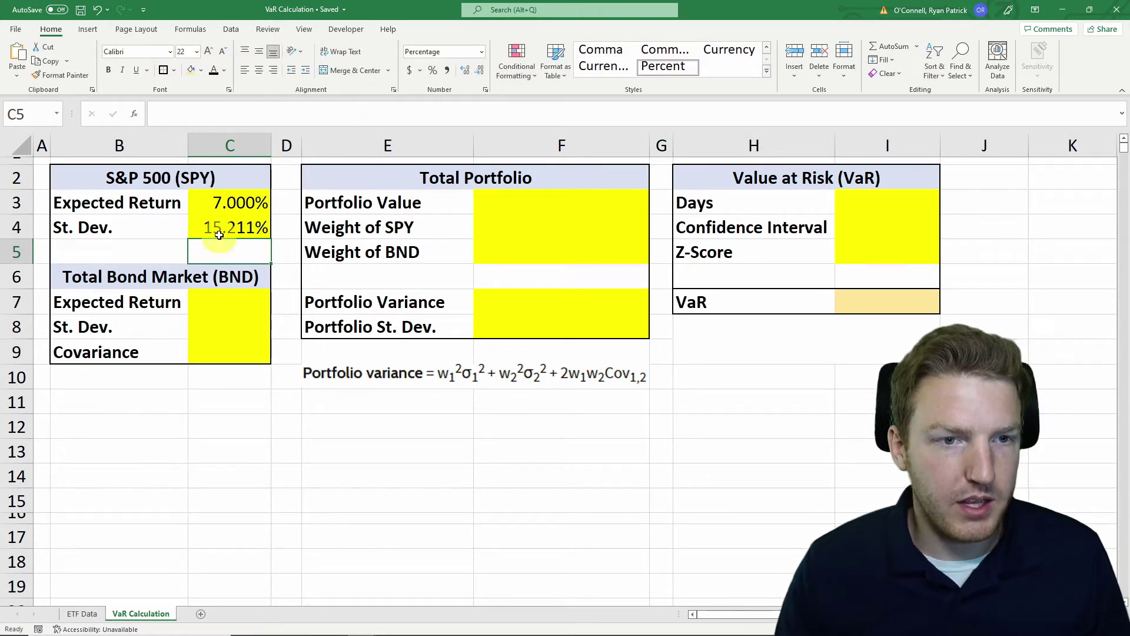
left_click_drag(219, 235, 113, 230)
Step: Set the Total Bond Market (BND) expected return in C7 to 2%
left_click(234, 297)
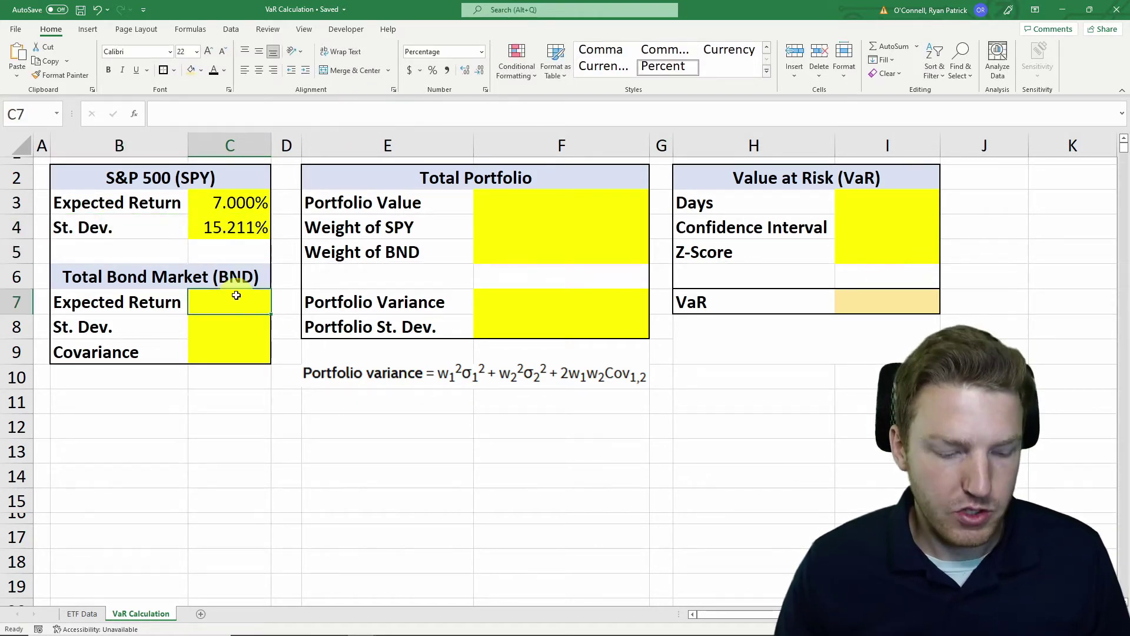
left_click(195, 277)
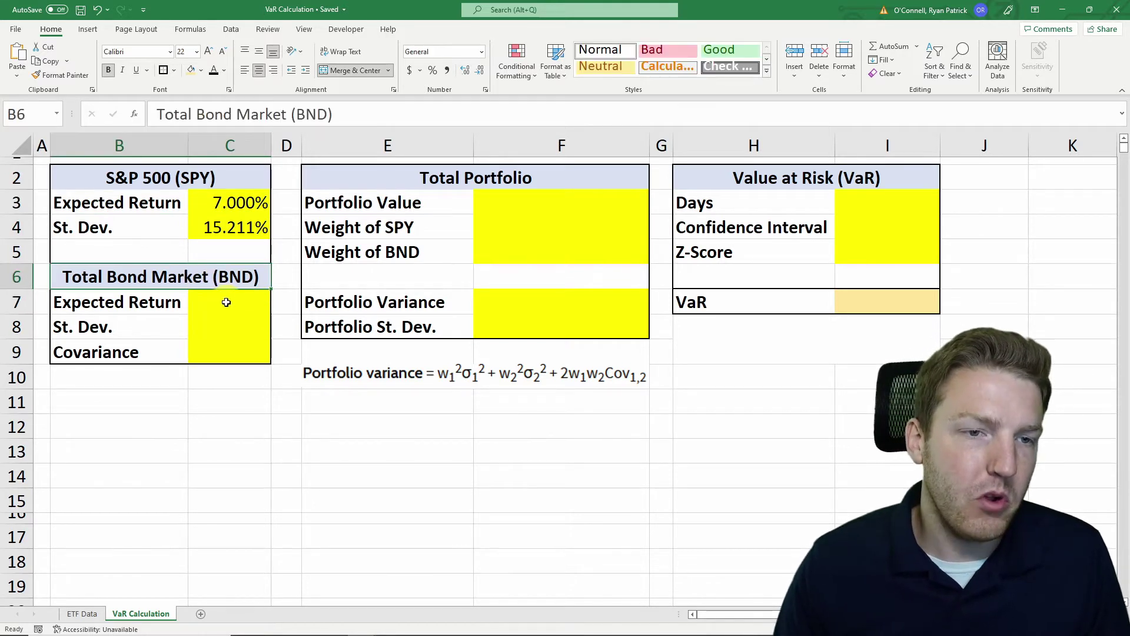
left_click(228, 300)
type("2%")
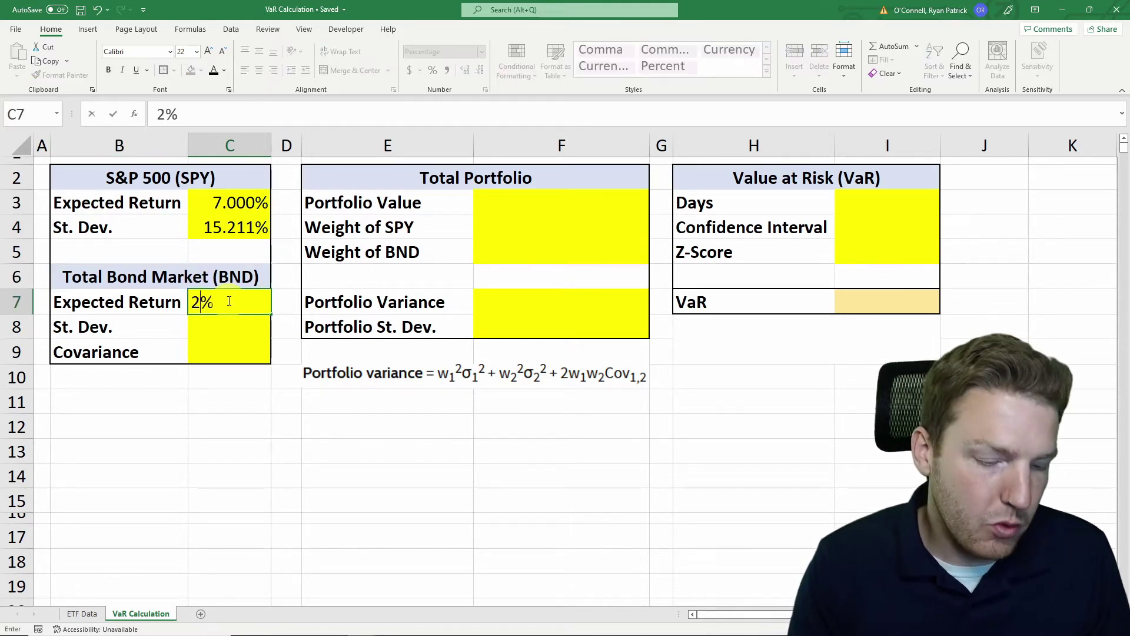
key("Return")
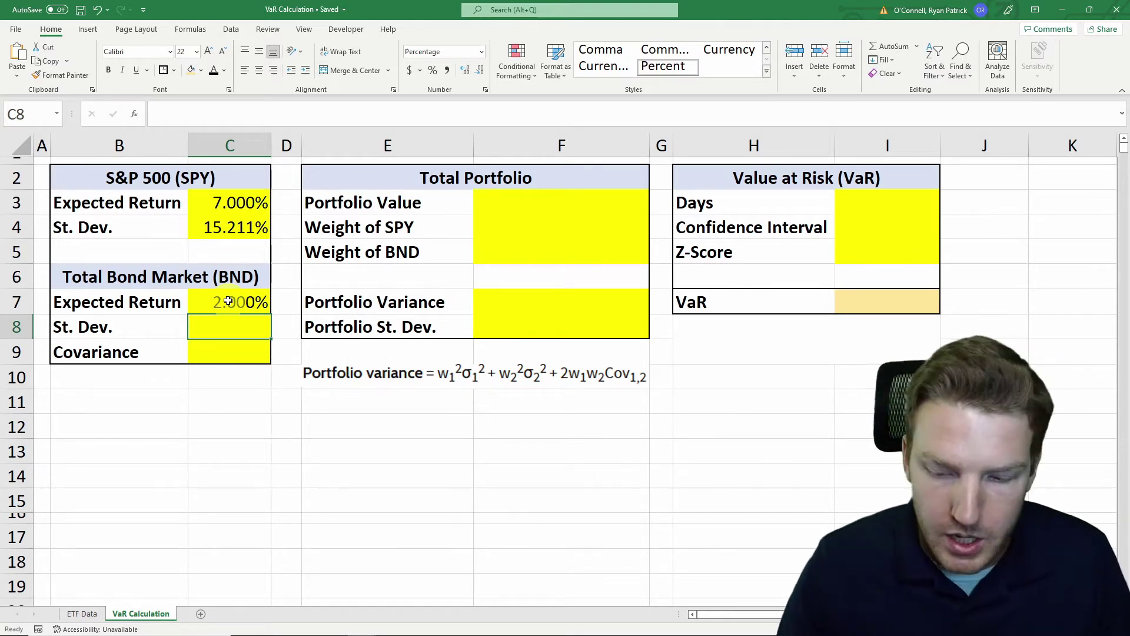
Step: Calculate the annualized BND standard deviation in C8 with =STDEV.S('ETF Data'!G3:G253)*(252^.5)
type("=std")
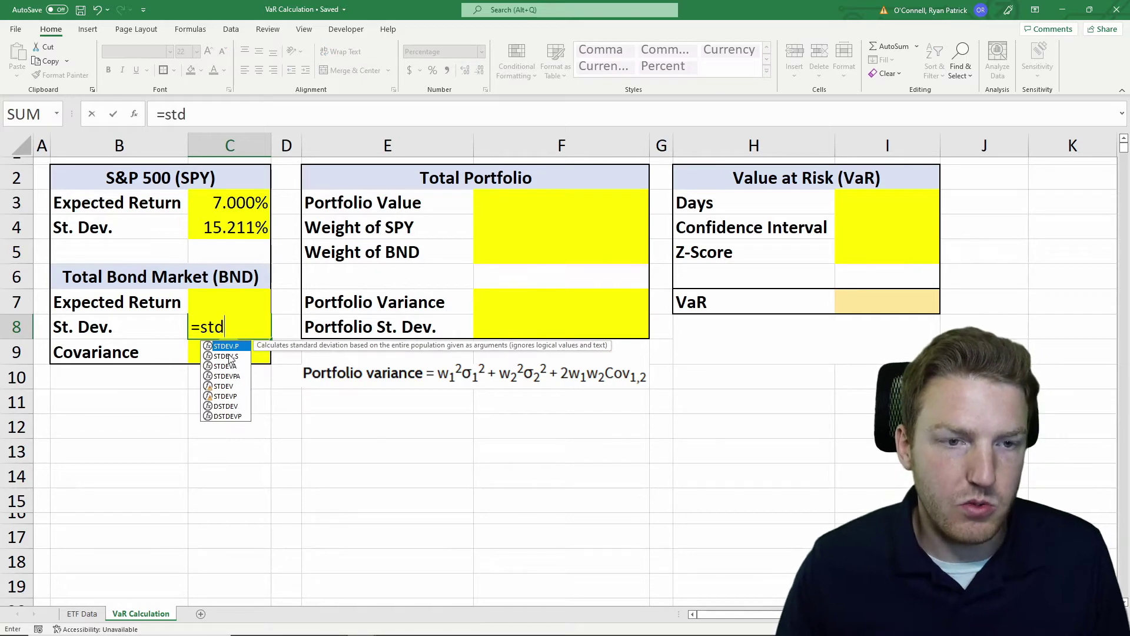
double_click(228, 356)
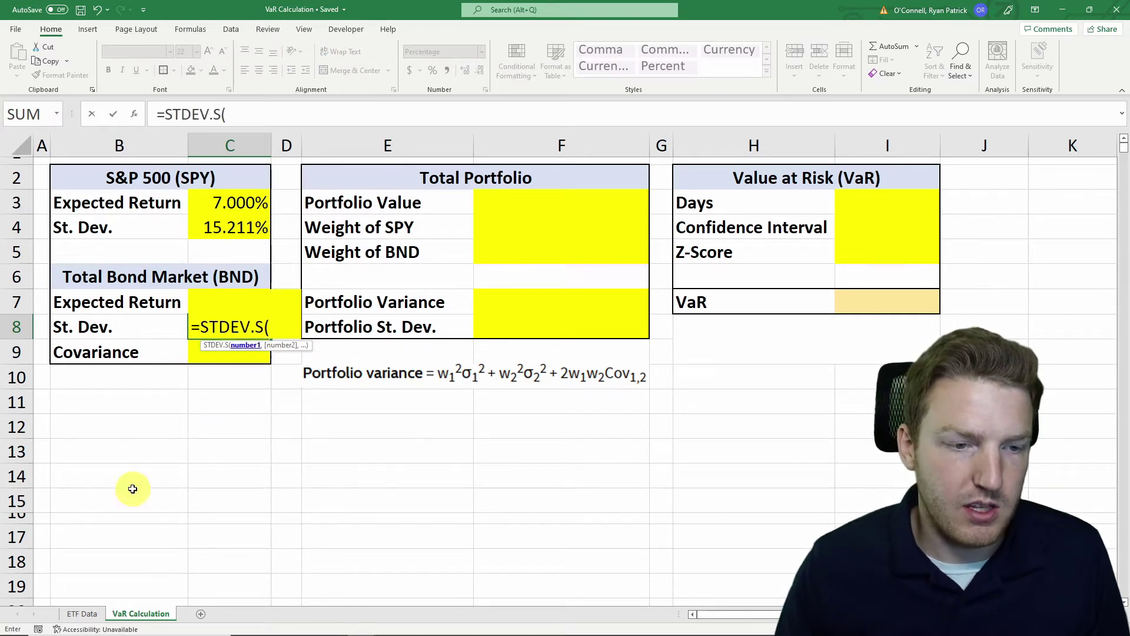
left_click(82, 614)
left_click(506, 242)
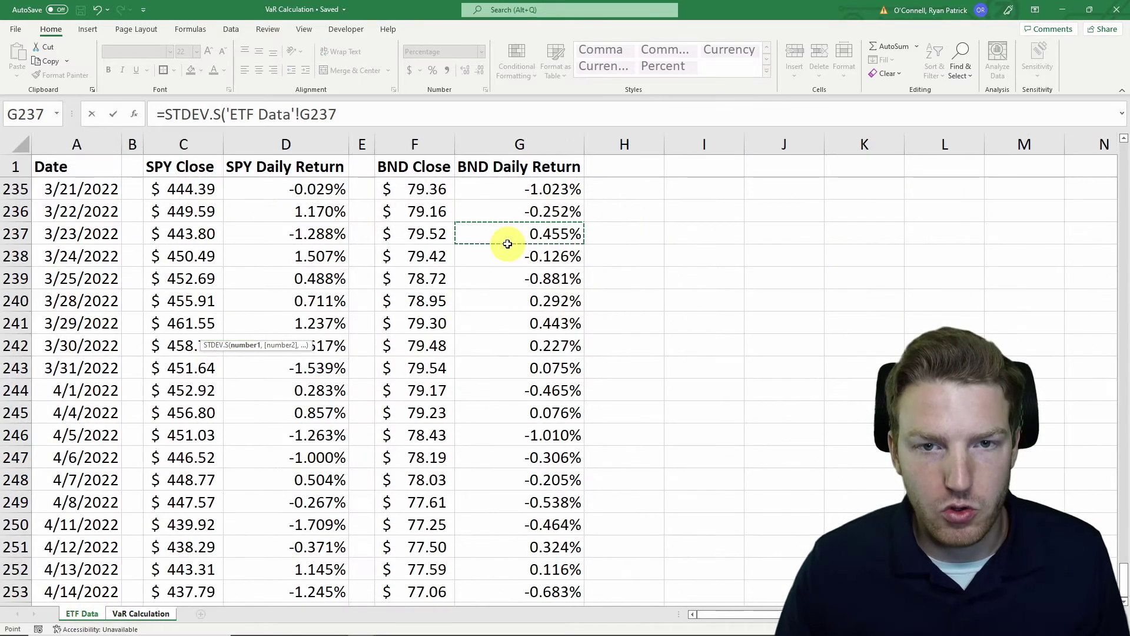
key("ctrl+Up")
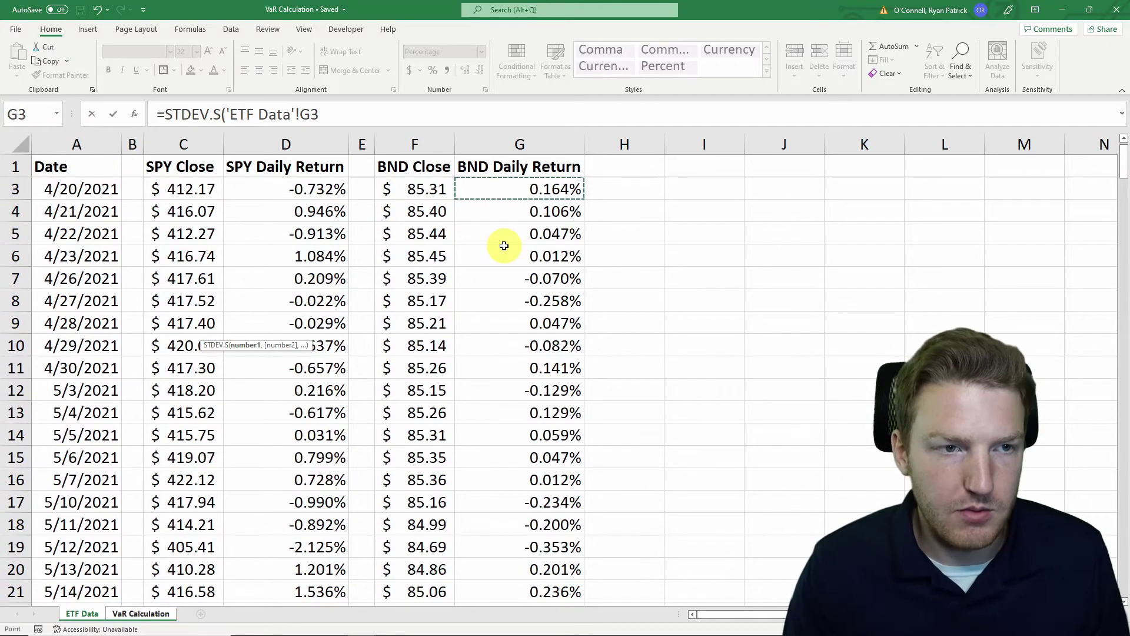
key("ctrl+shift+Down")
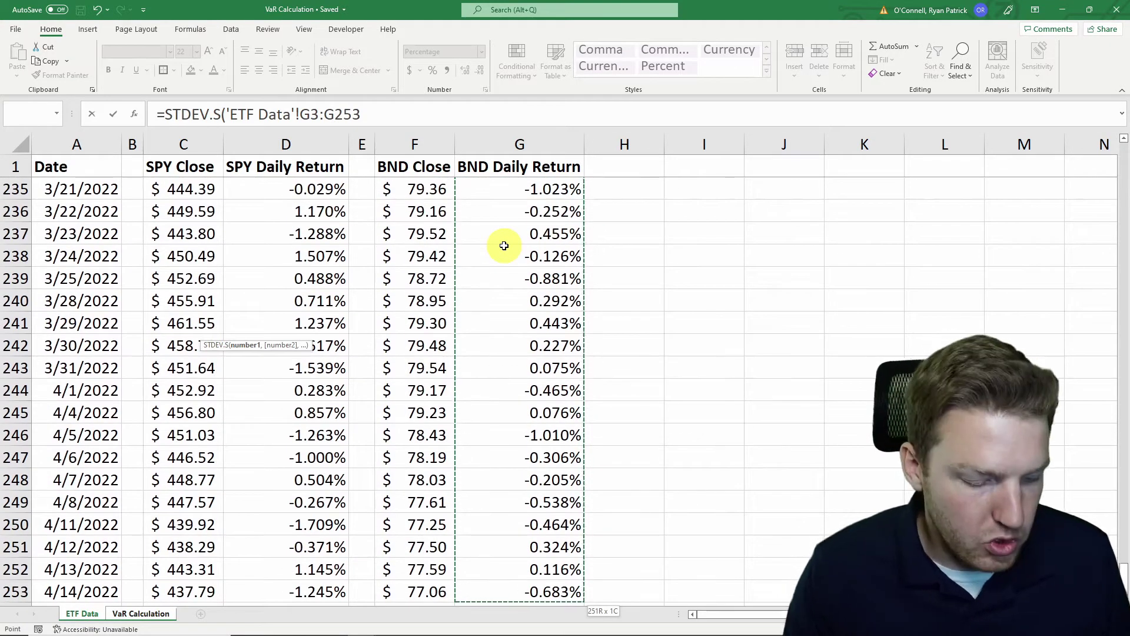
type(")*(252^.5")
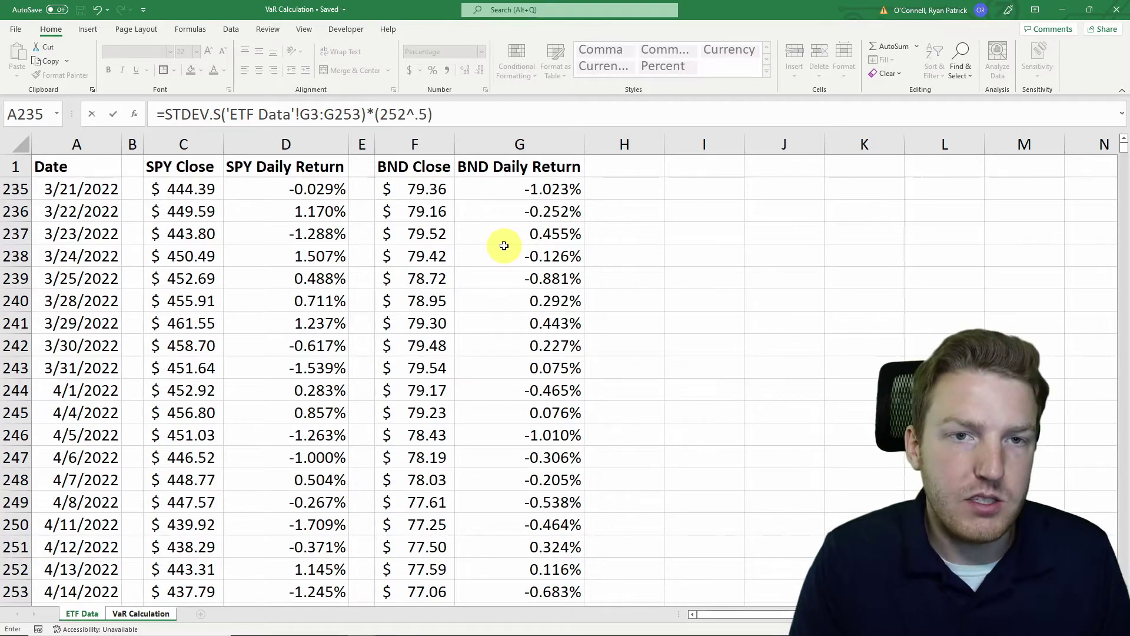
key("Return")
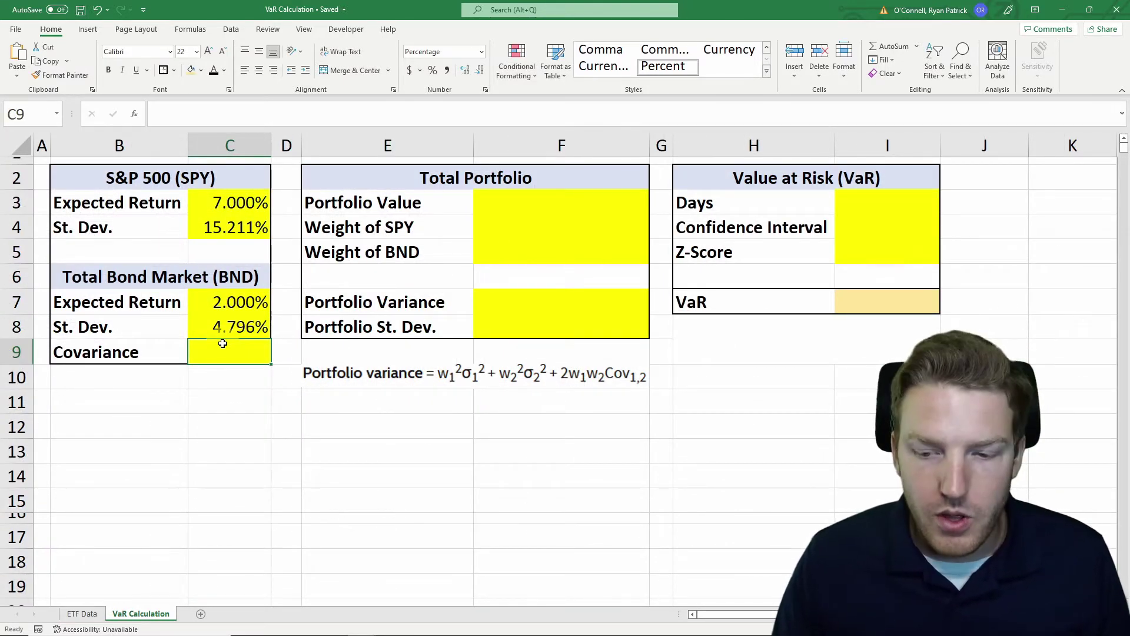
left_click(120, 351)
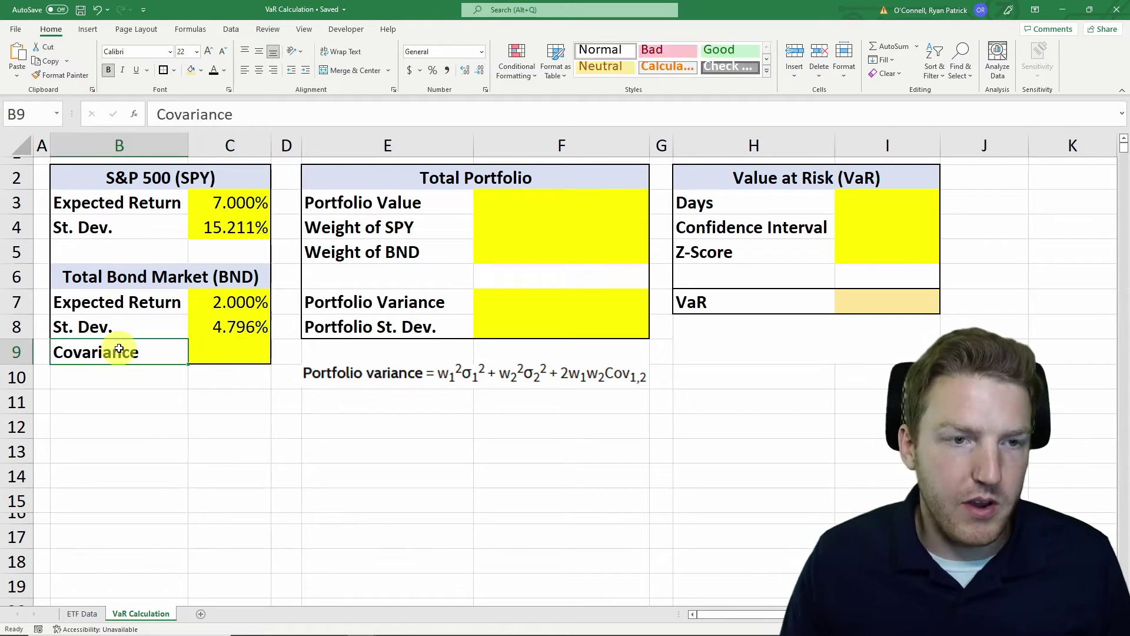
Step: Start a COVARIANCE.S formula in the Covariance cell C9 with the SPY daily returns 'ETF Data'!D3:D253 as the first array
left_click(156, 178)
left_click(149, 283)
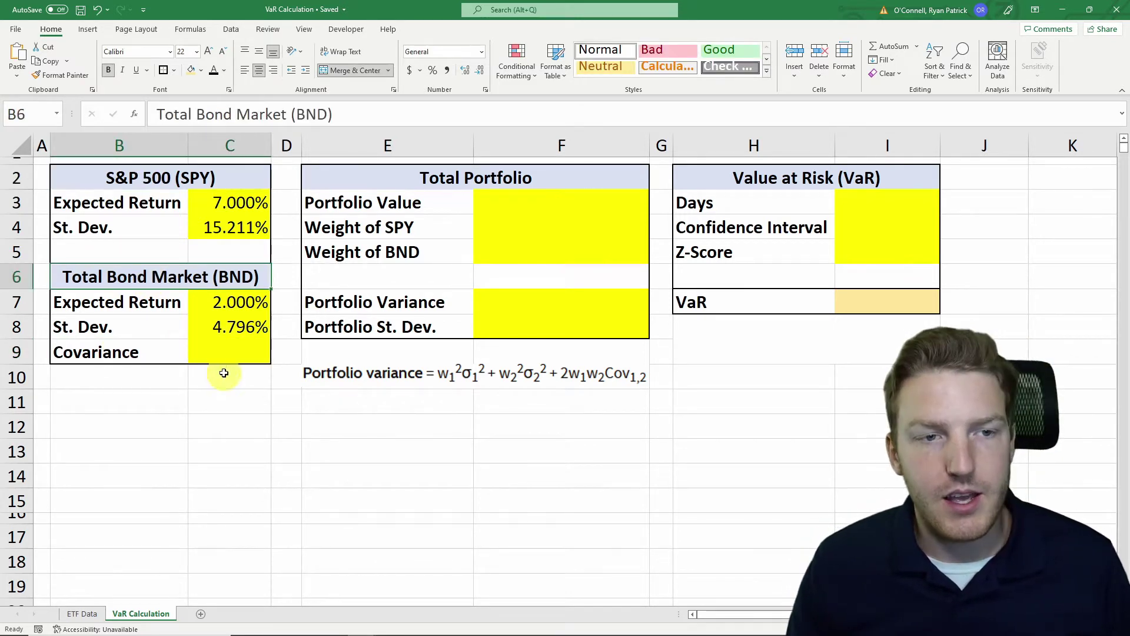
left_click(226, 351)
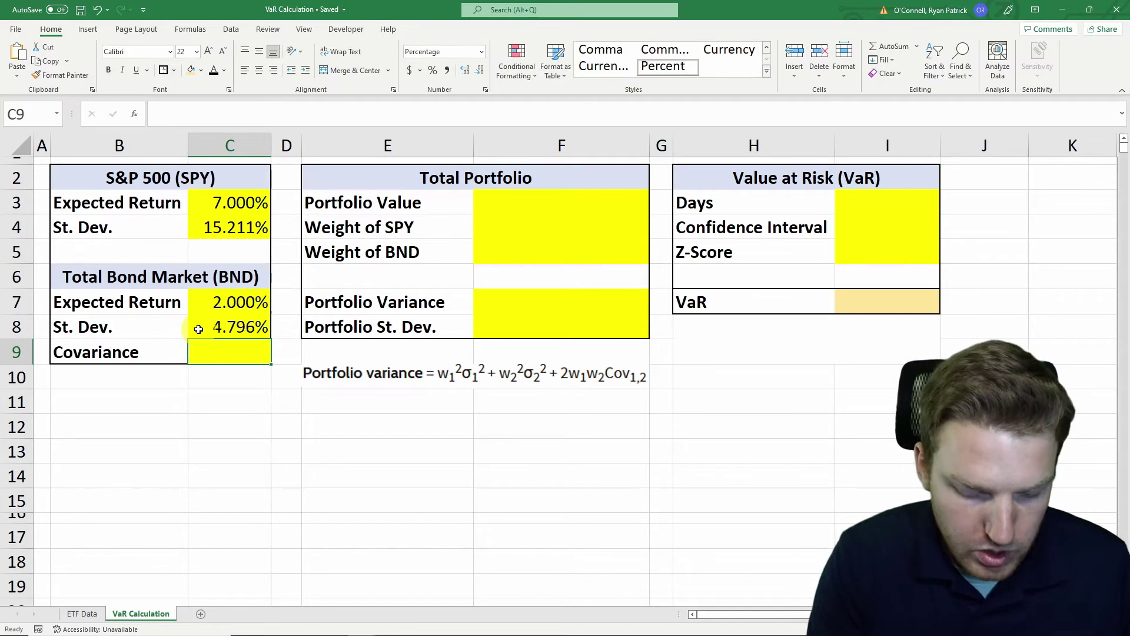
type("=cov")
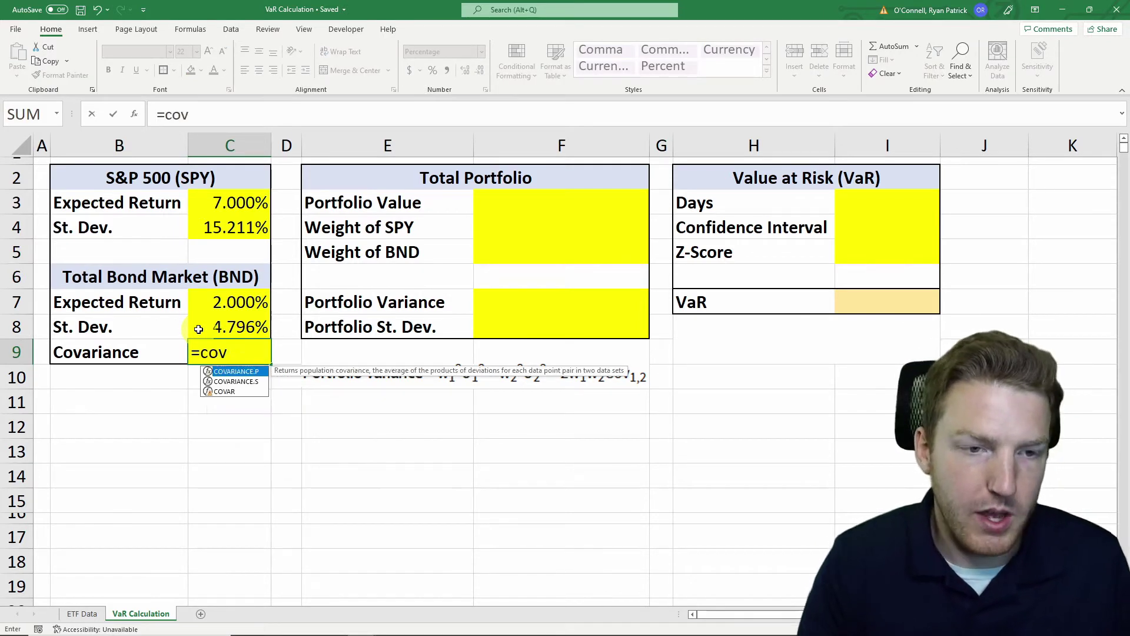
key("Down")
key("Tab")
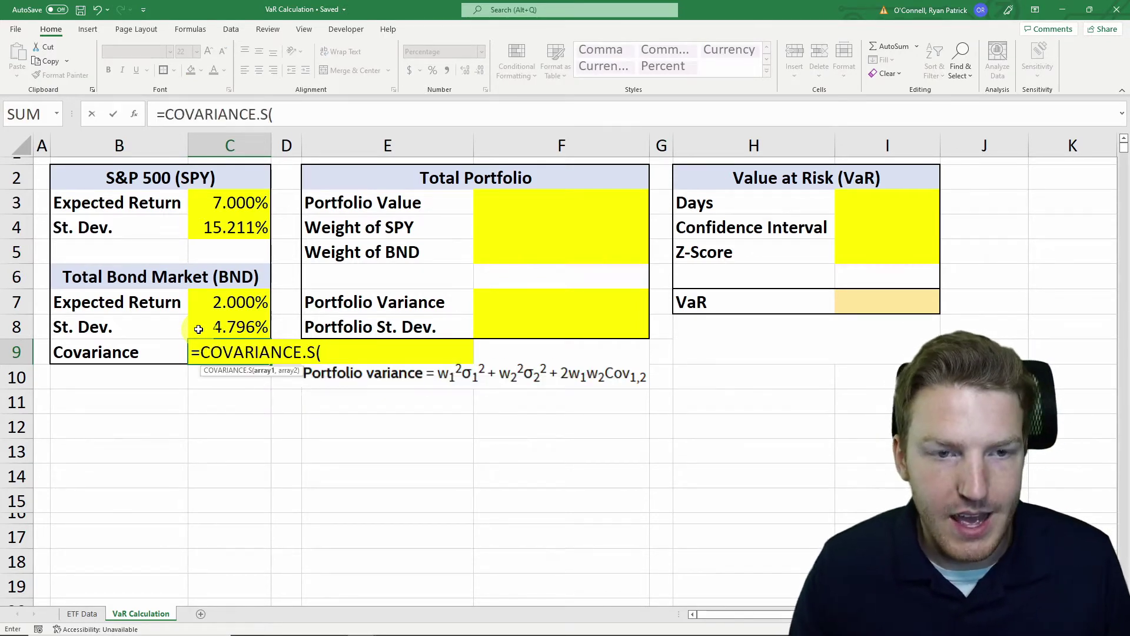
left_click(82, 614)
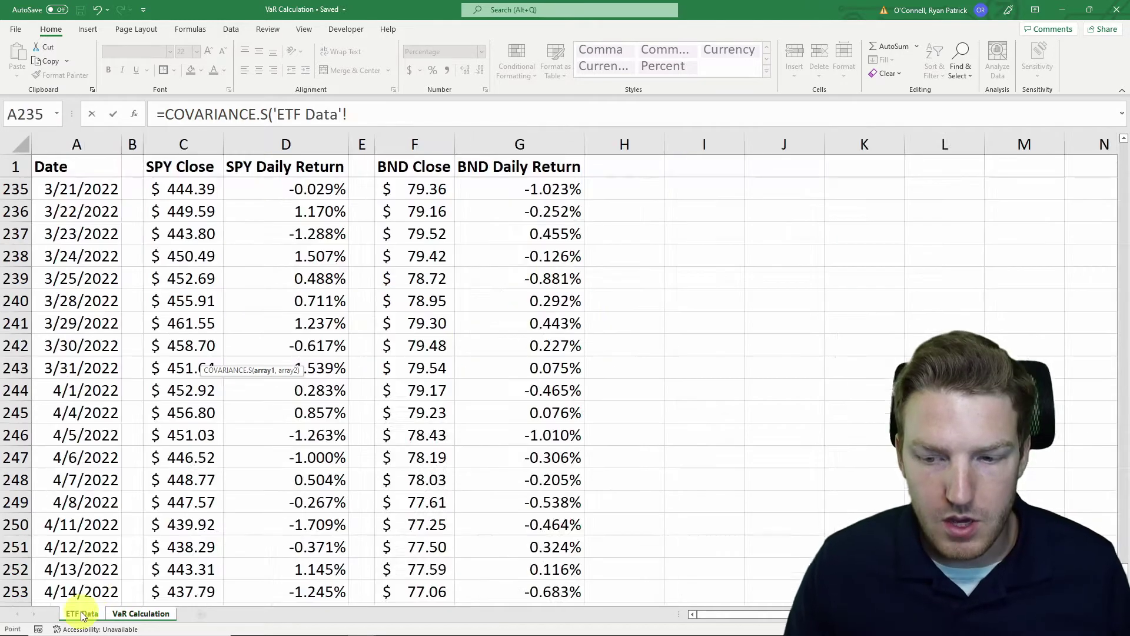
left_click(288, 216)
key("ctrl+Up")
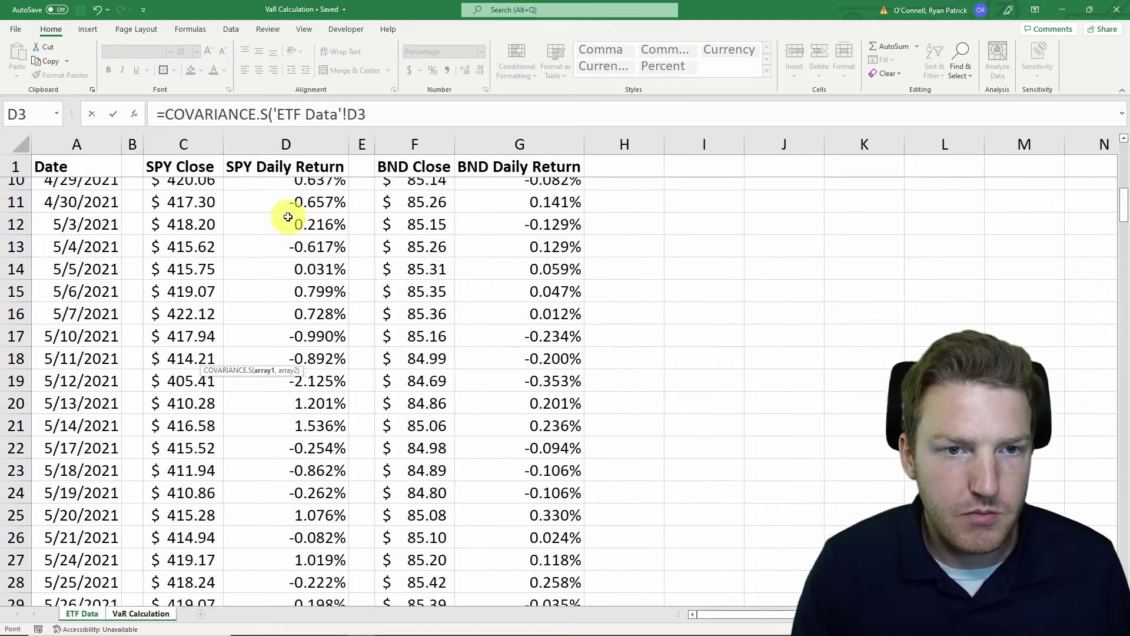
key("ctrl+shift+Down")
type(",")
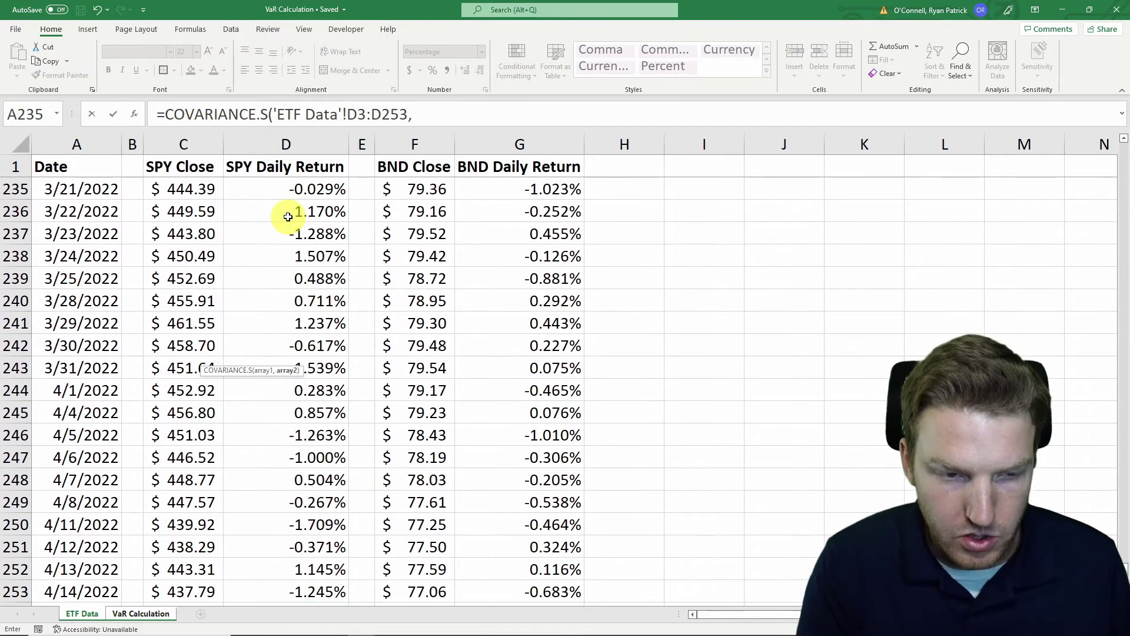
Step: Complete the C9 covariance formula with the BND daily returns 'ETF Data'!G3:G253 as the second array
left_click(519, 277)
key("ctrl+Up")
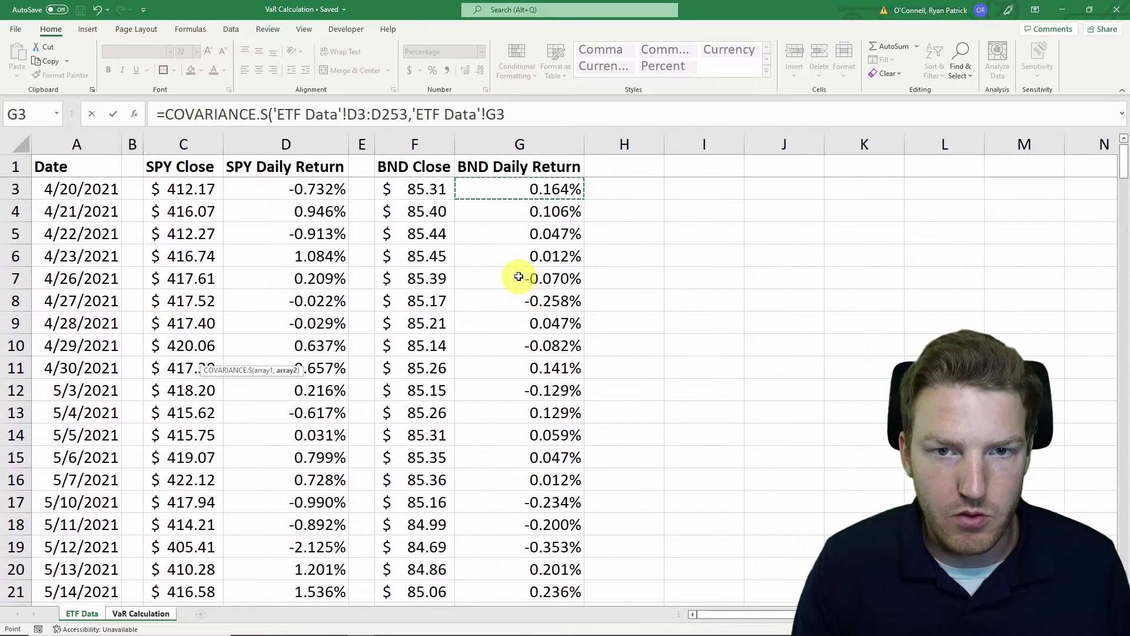
key("ctrl+shift+Down")
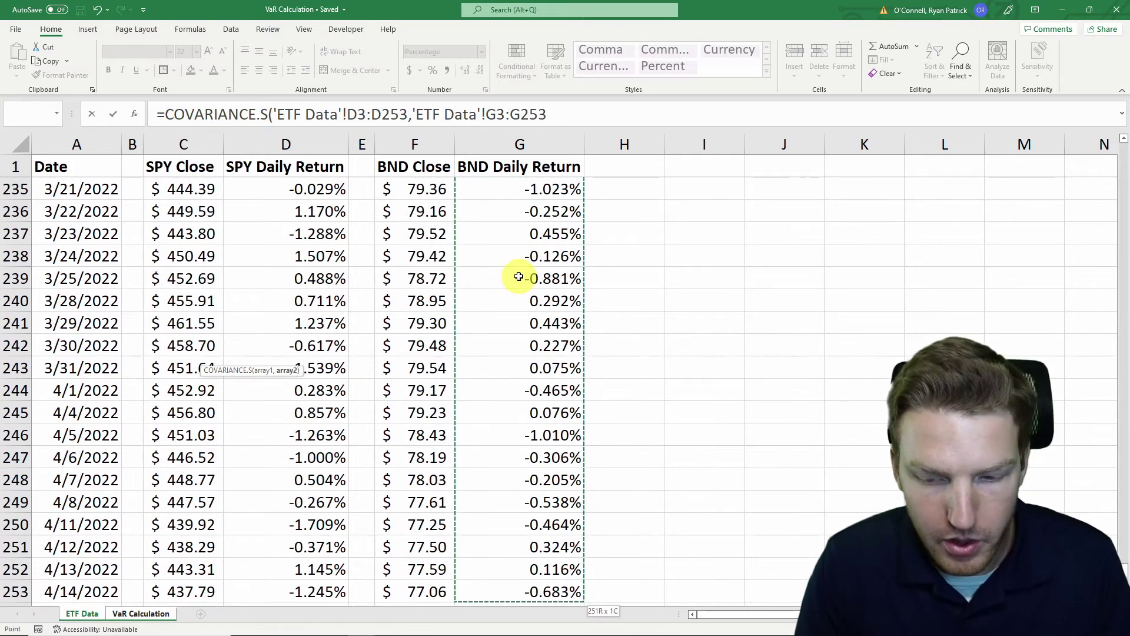
type(")")
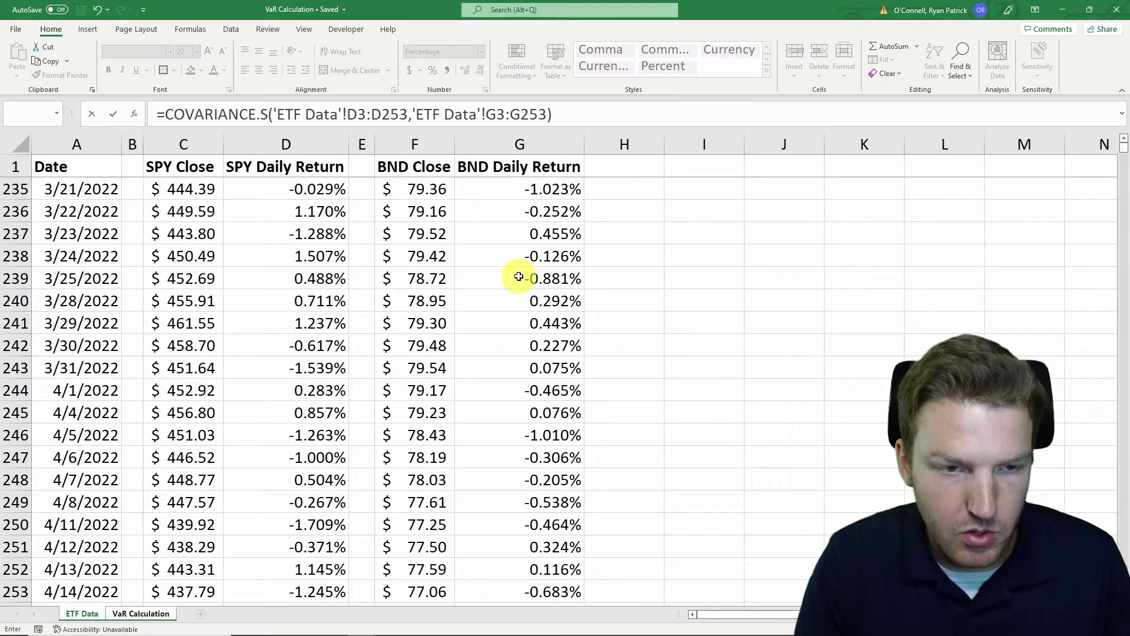
key("Return")
Step: Annualize the covariance in C9 by multiplying its formula by 252
left_click(239, 346)
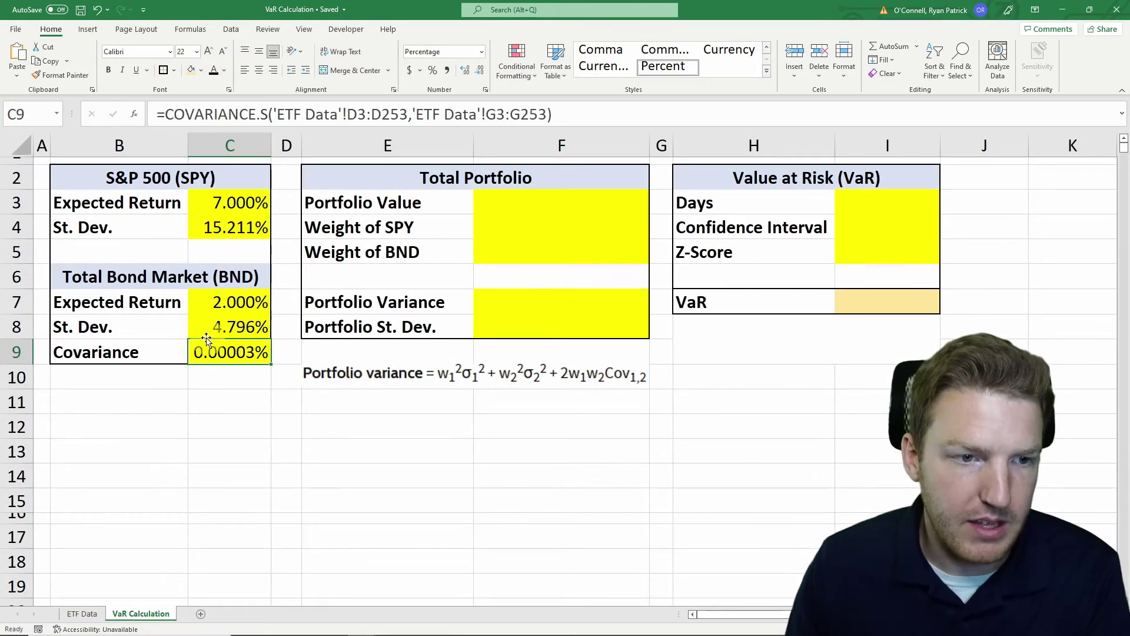
left_click(576, 113)
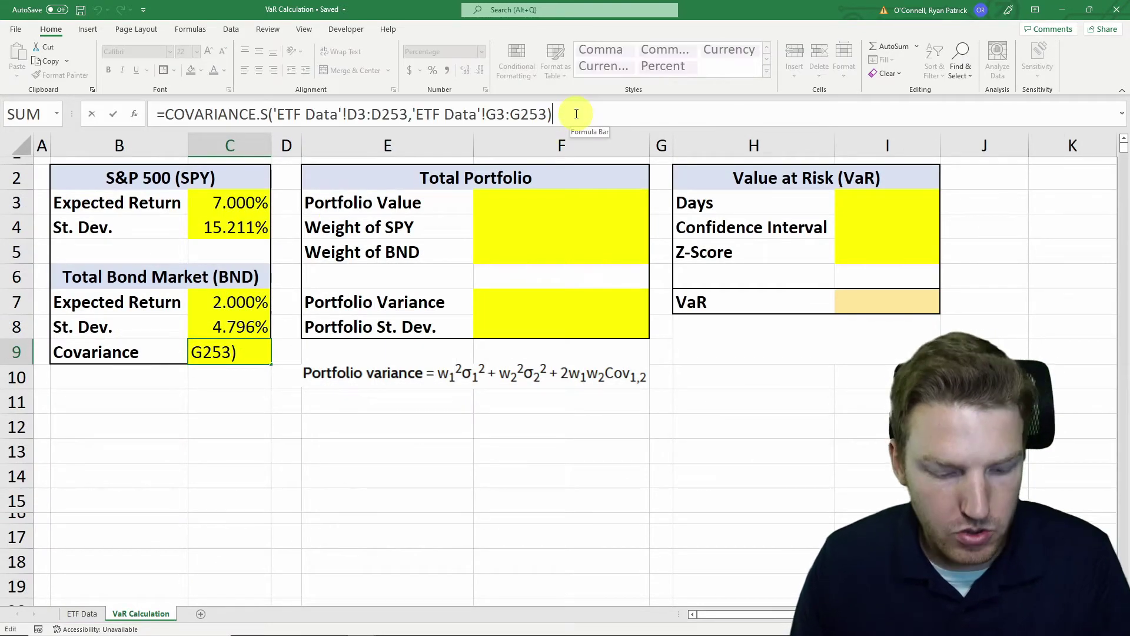
type("*252")
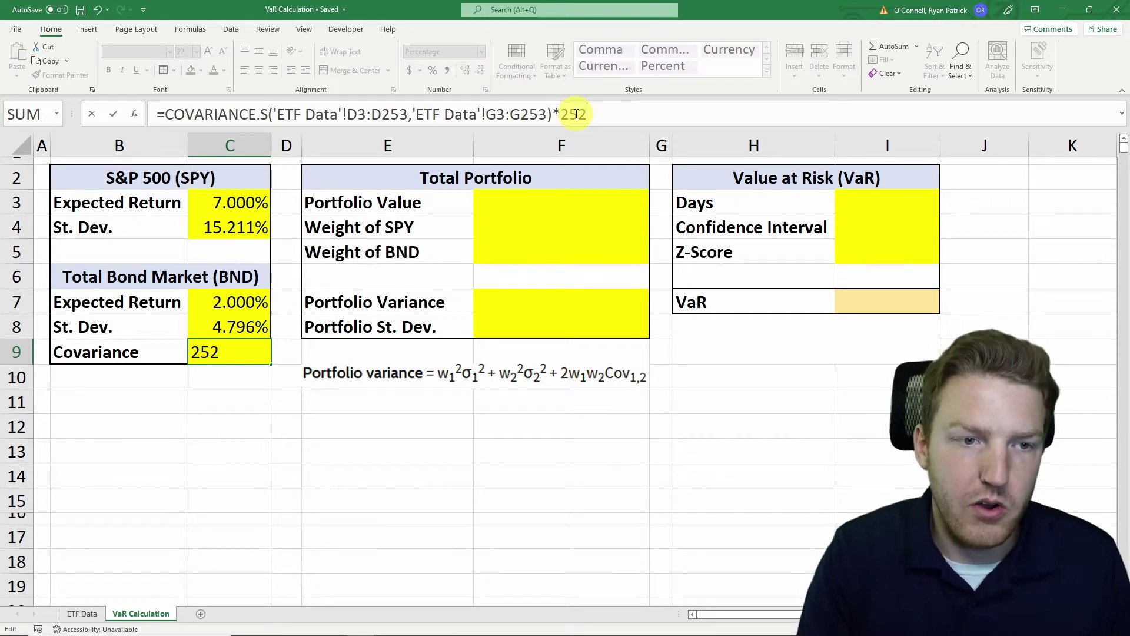
key("Return")
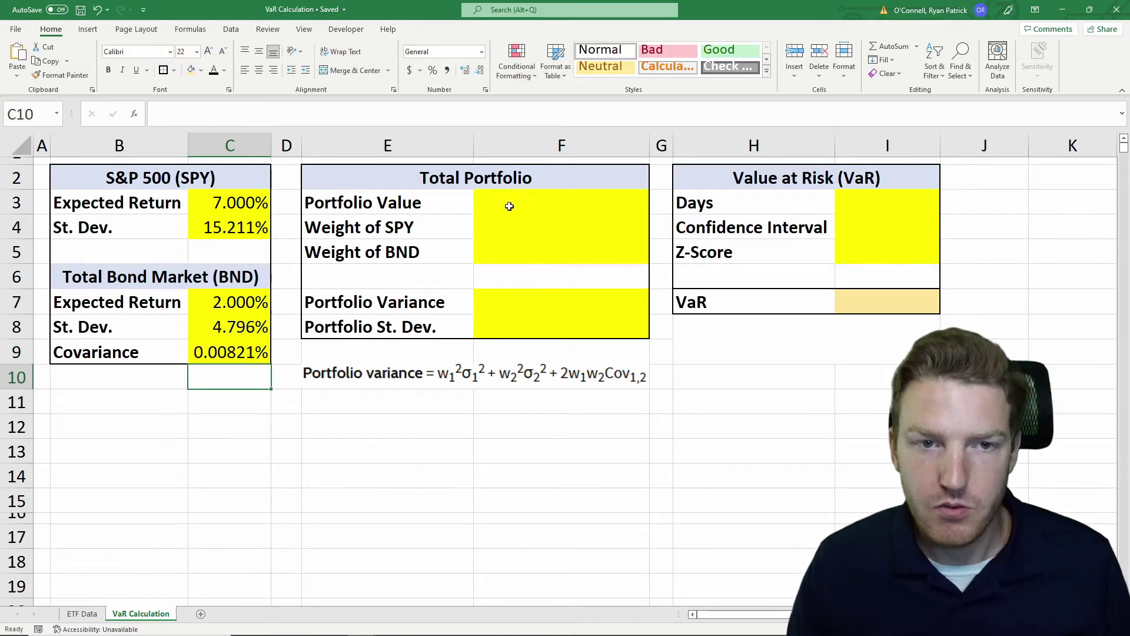
Step: Set the Portfolio Value in F3 to 100000 and the Weight of SPY in F4 to 60%
left_click(509, 206)
left_click_drag(340, 196, 549, 201)
left_click(551, 202)
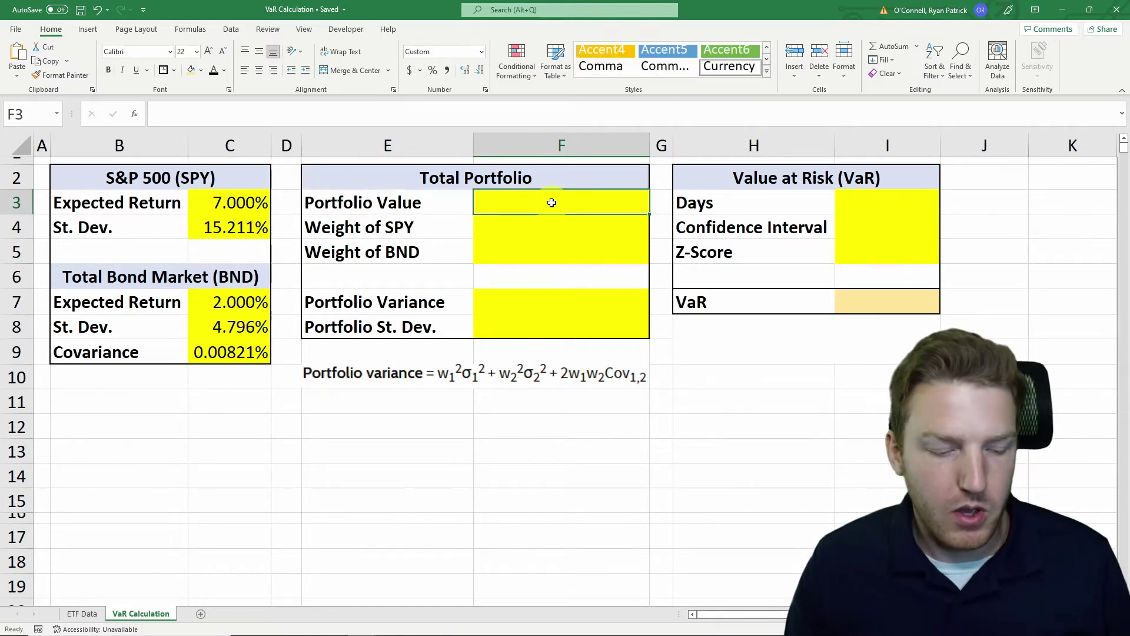
type("100,00")
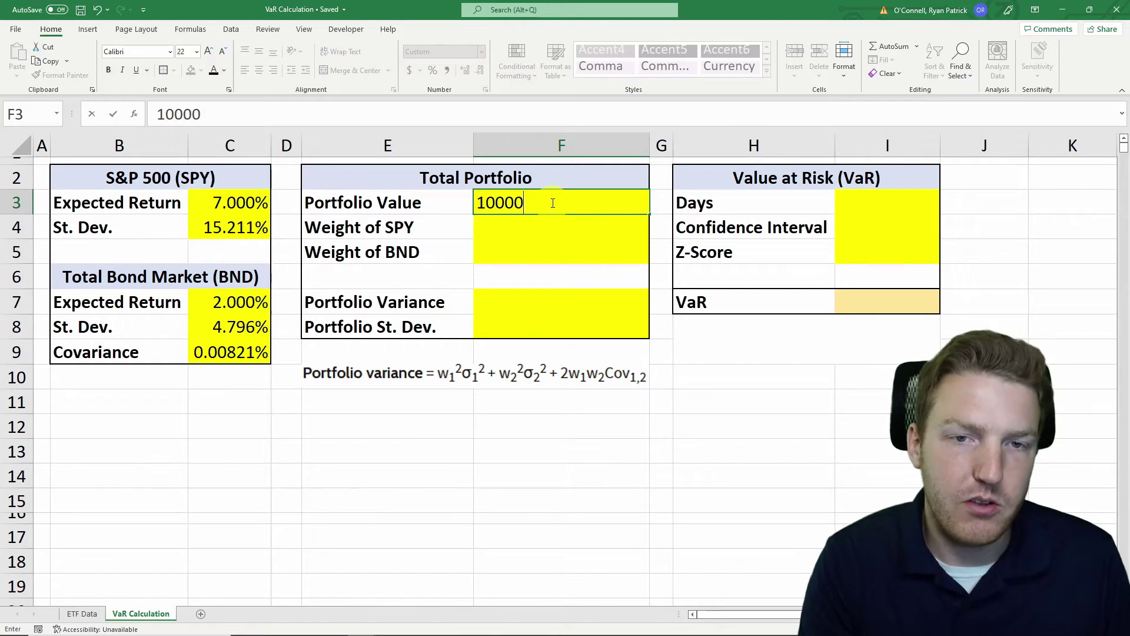
type("0")
key("Return")
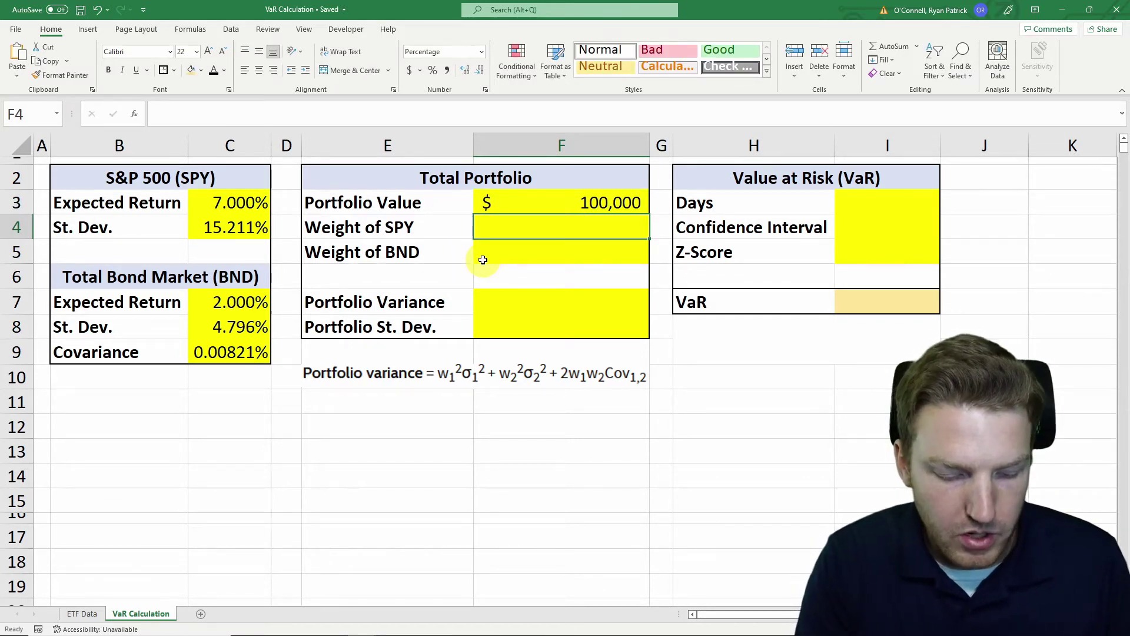
type("60")
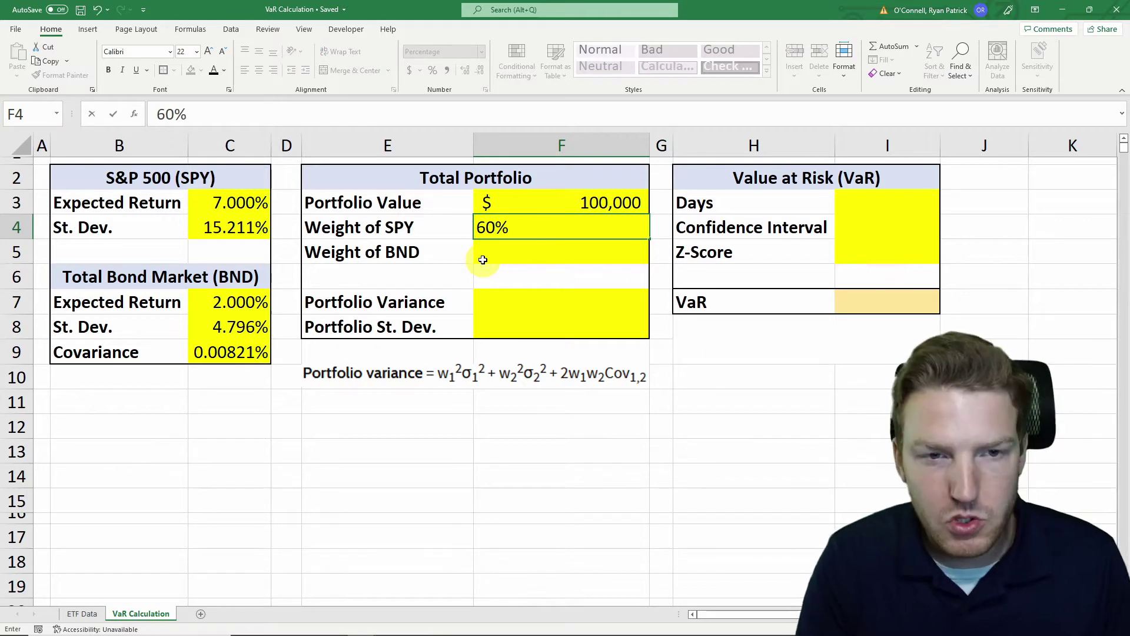
key("Return")
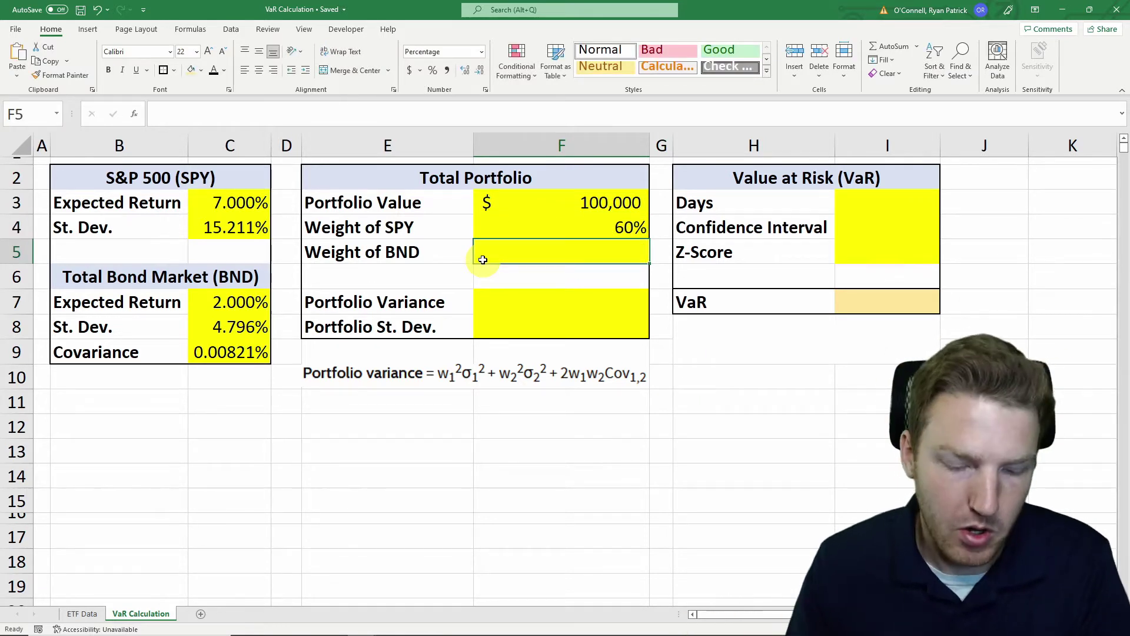
Step: Calculate the Weight of BND in F5 with the formula =1-F4
type("=")
key("Up")
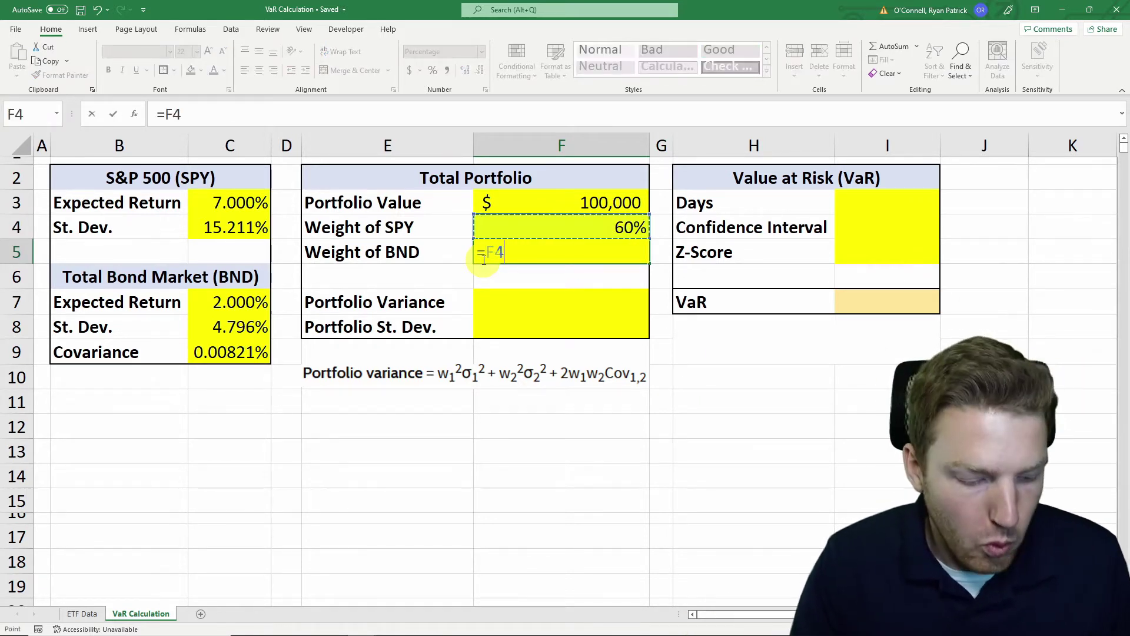
type("1")
key("BackSpace")
key("BackSpace")
key("BackSpace")
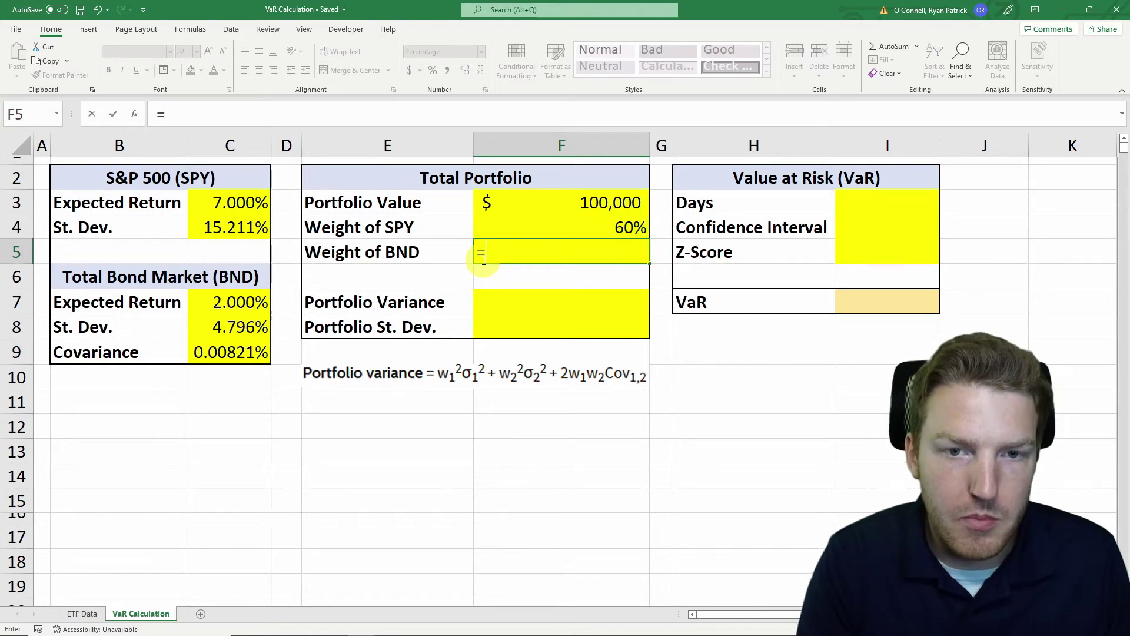
type("1-")
key("Up")
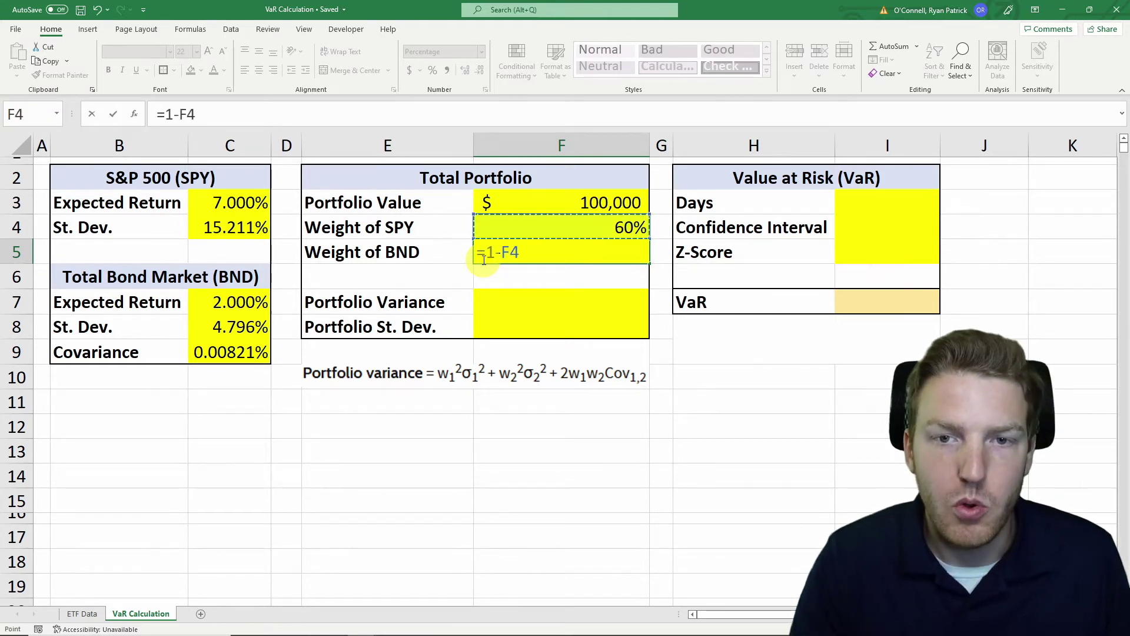
key("Return")
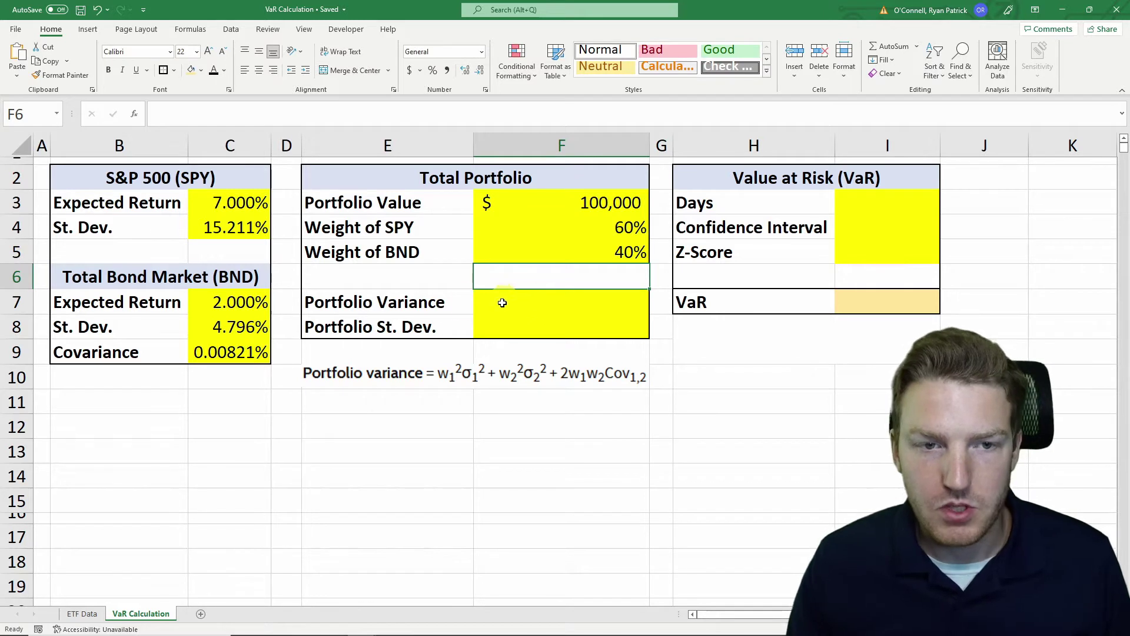
Step: Start the Portfolio Variance formula in F7 with the squared SPY weight times the squared SPY standard deviation, =F4^2*C4^2
left_click(437, 307)
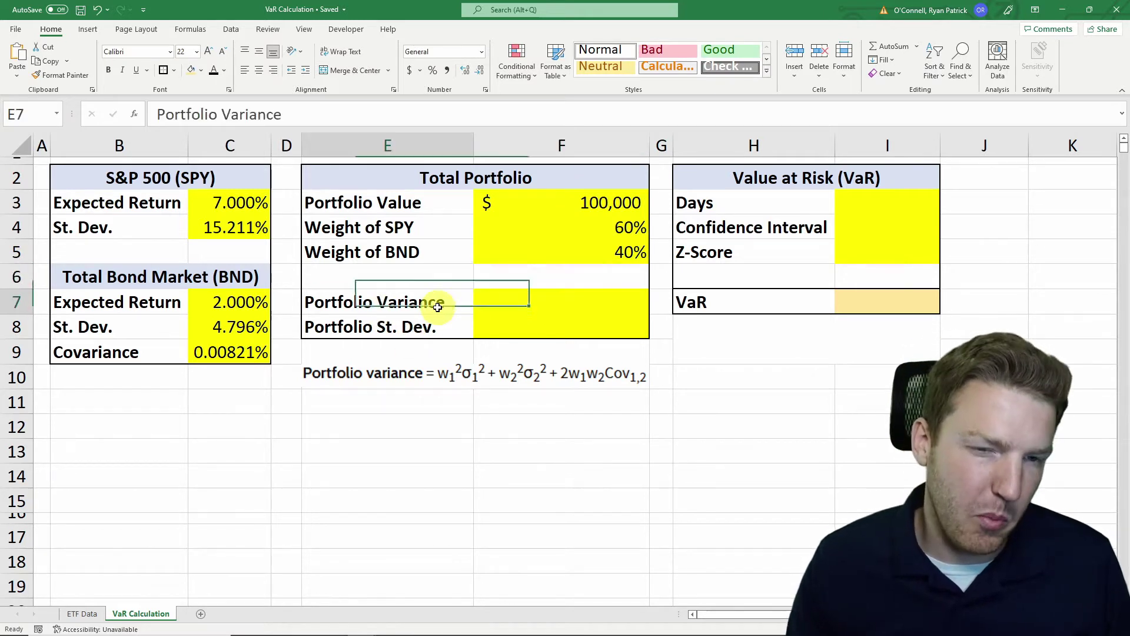
left_click(428, 372)
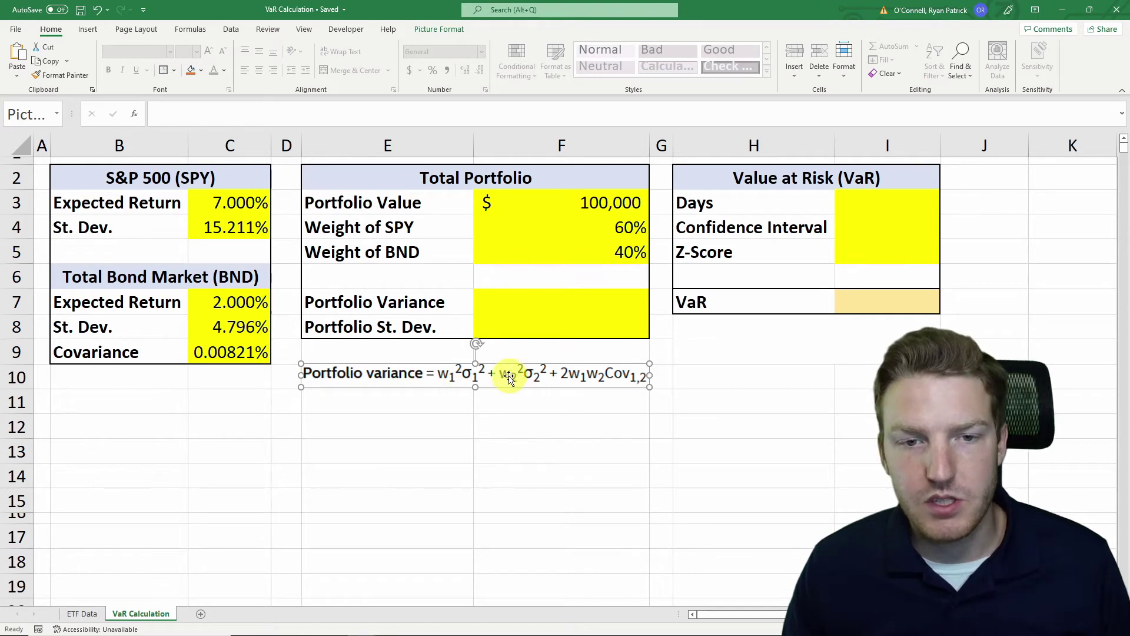
left_click(527, 298)
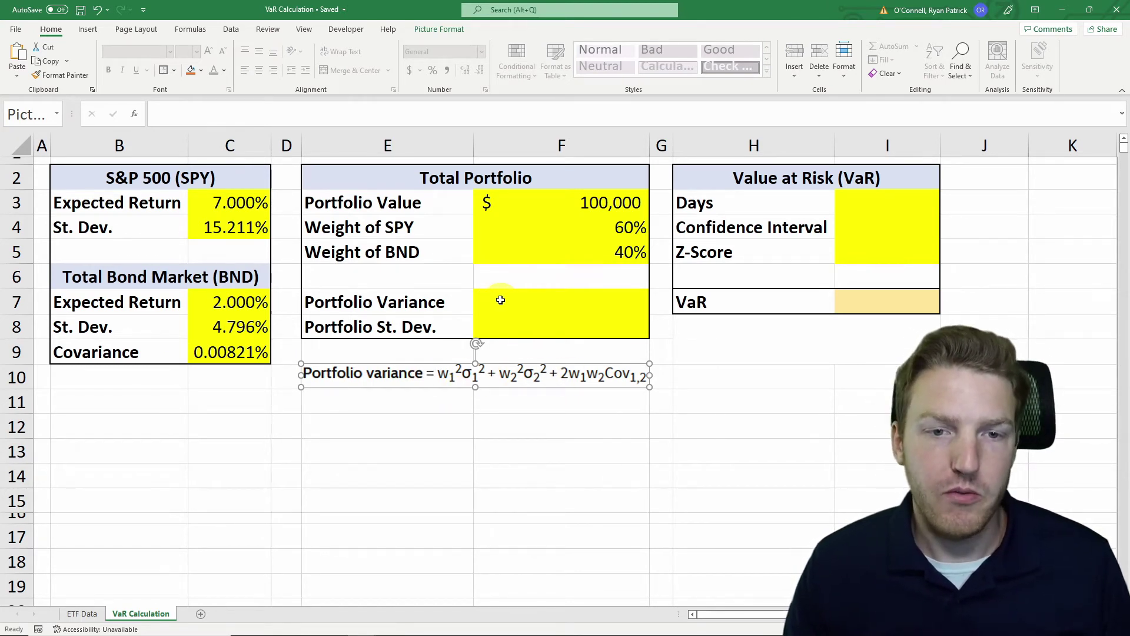
left_click(501, 300)
type("=")
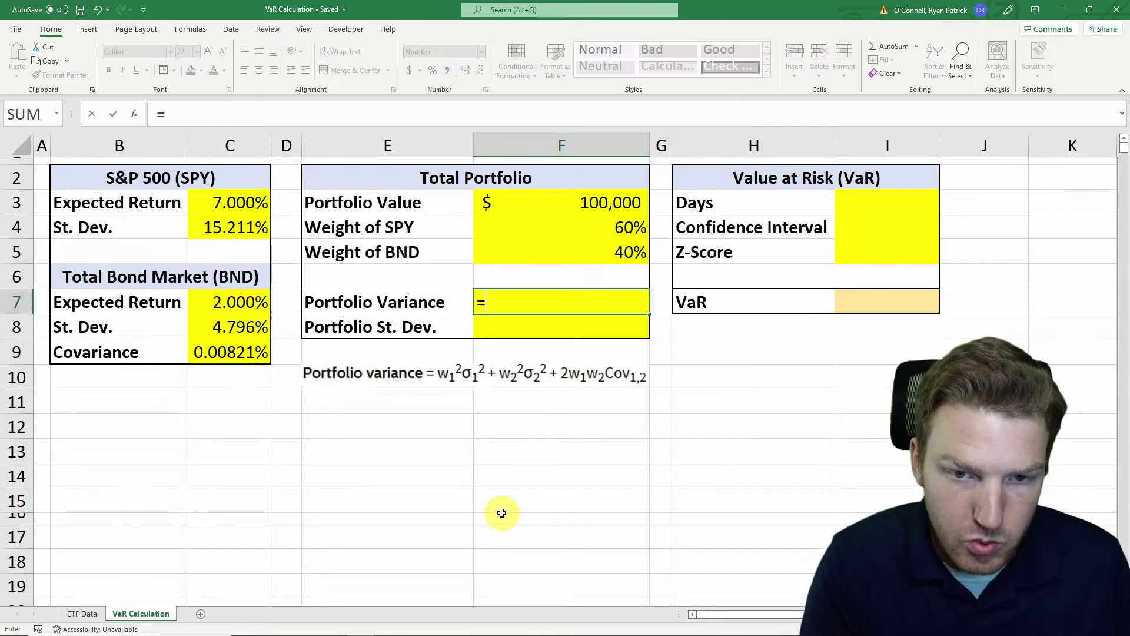
left_click(582, 223)
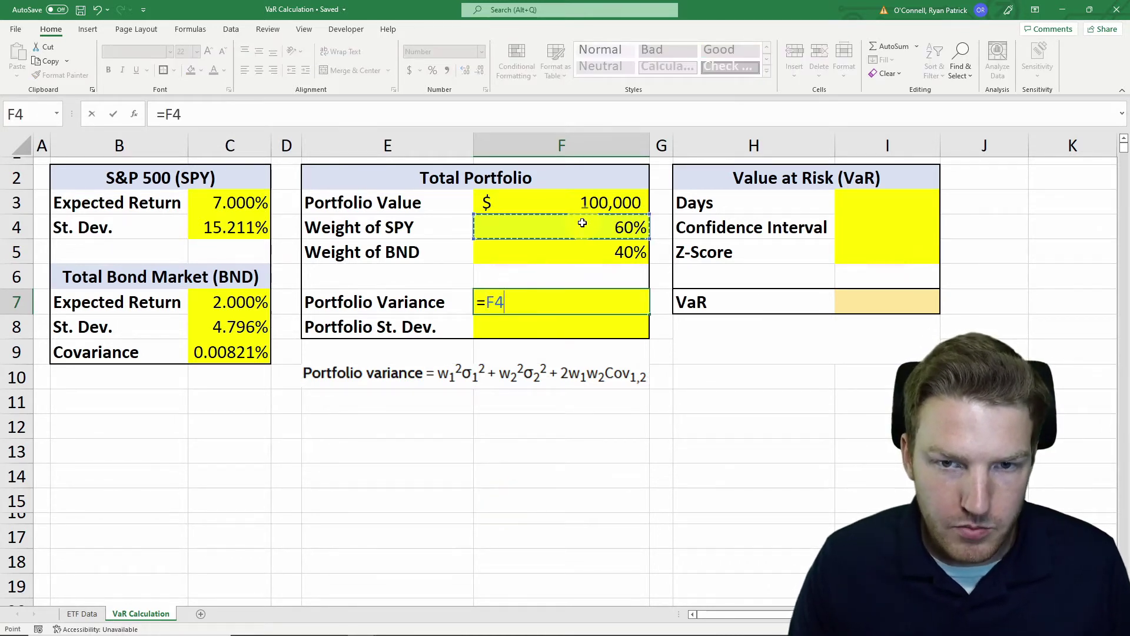
type("^")
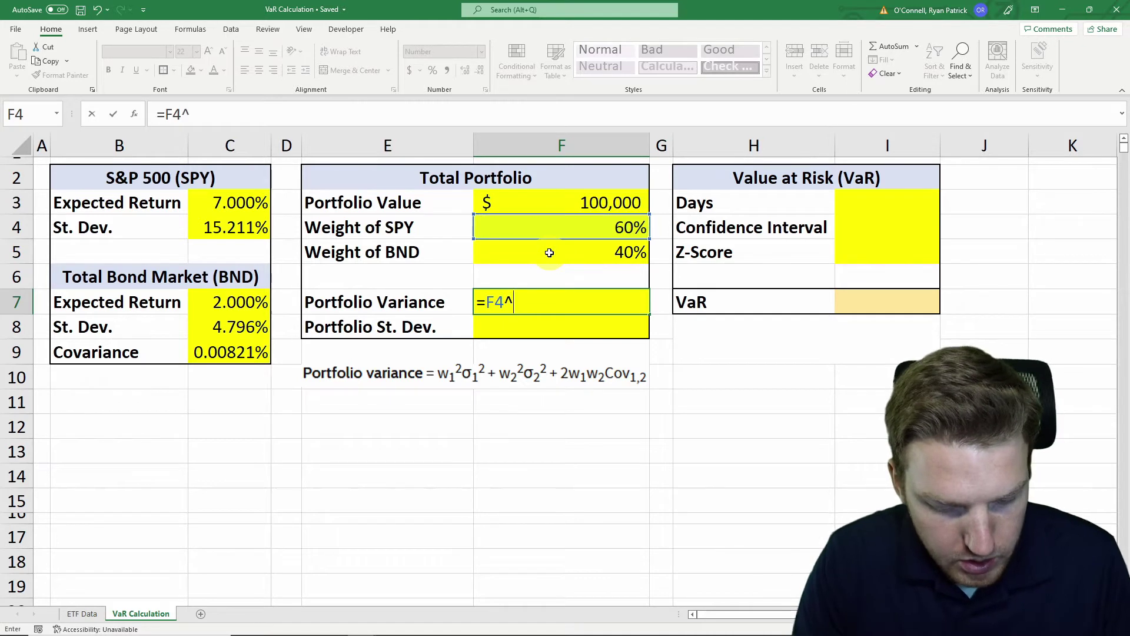
type("*")
key("BackSpace")
type("1*C8")
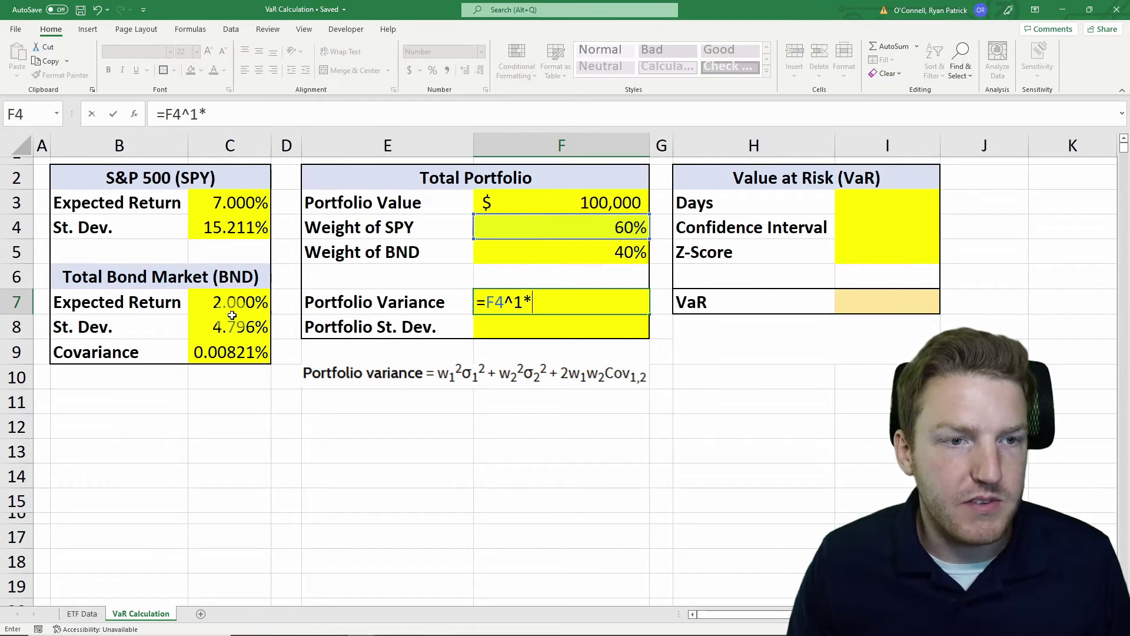
left_click(219, 228)
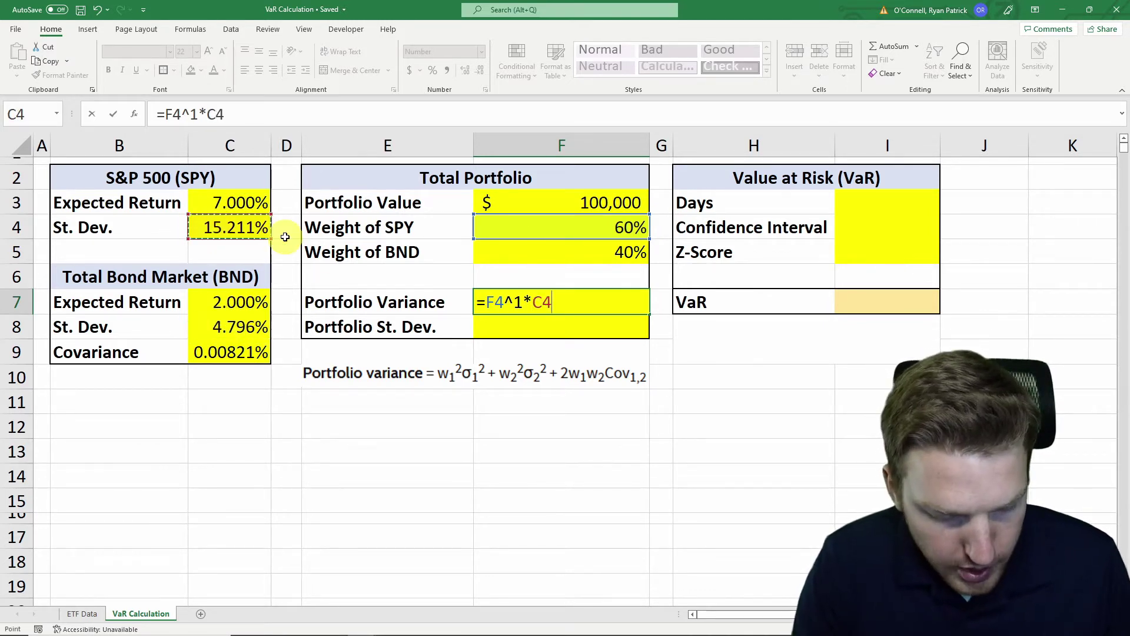
type("^2")
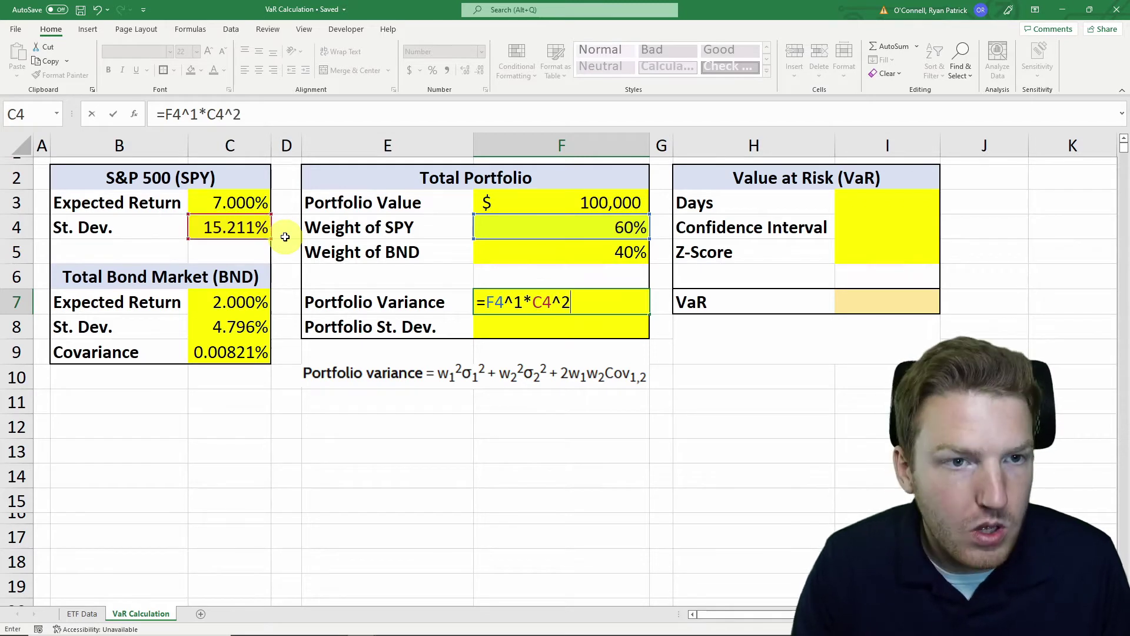
double_click(195, 113)
type("2")
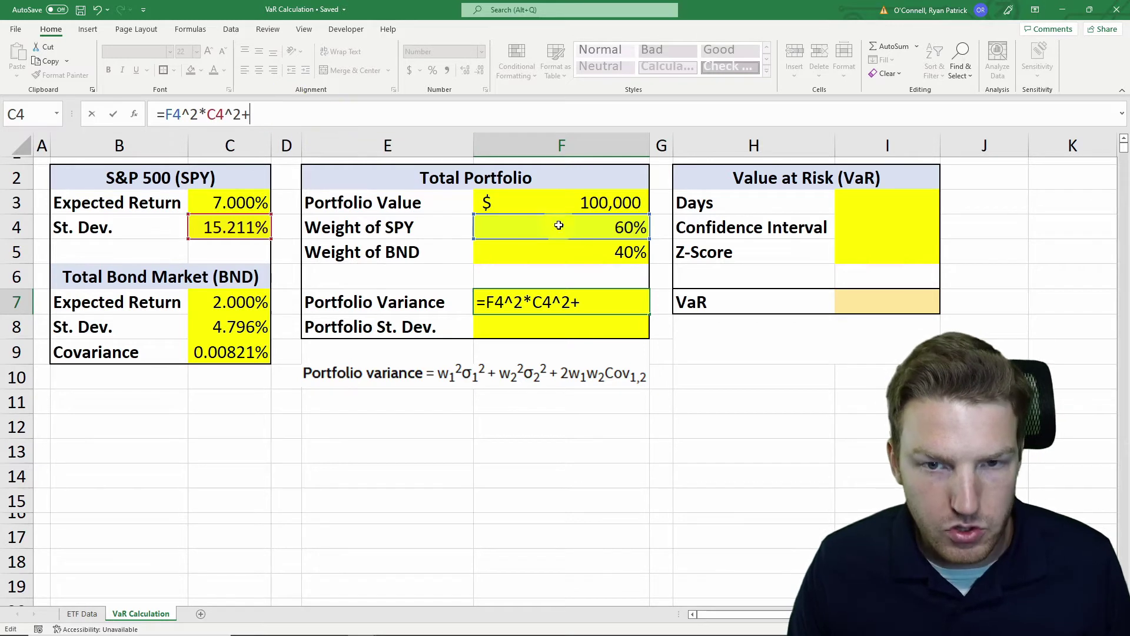
Step: Add the squared BND weight times the squared BND standard deviation, F5^2*C8^2, to the Portfolio Variance formula in F7
left_click(511, 259)
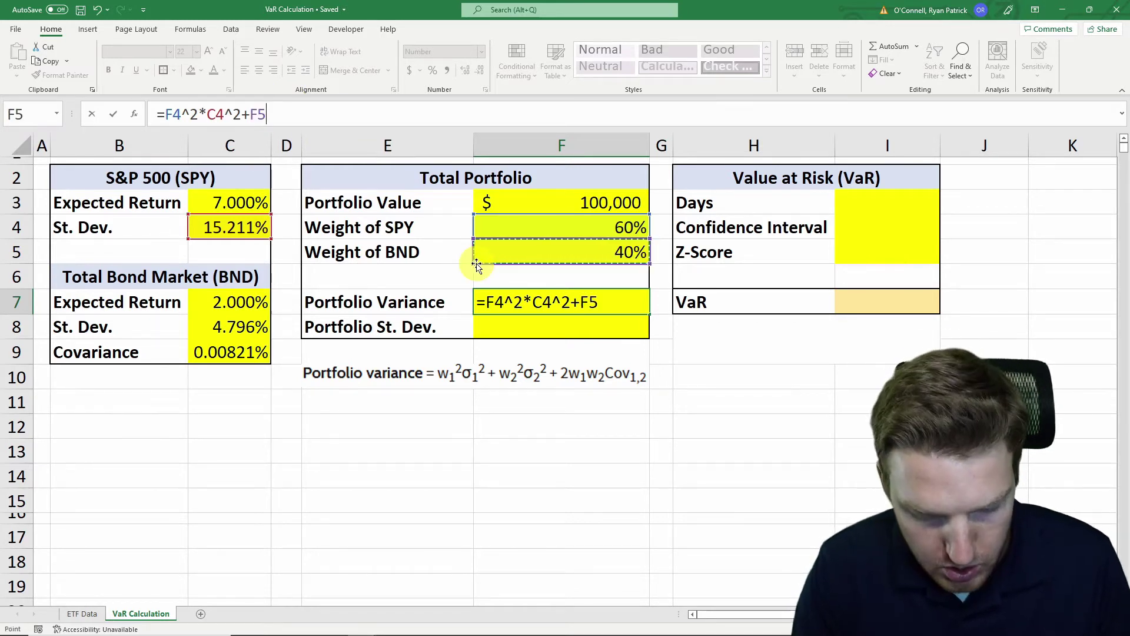
type("^2")
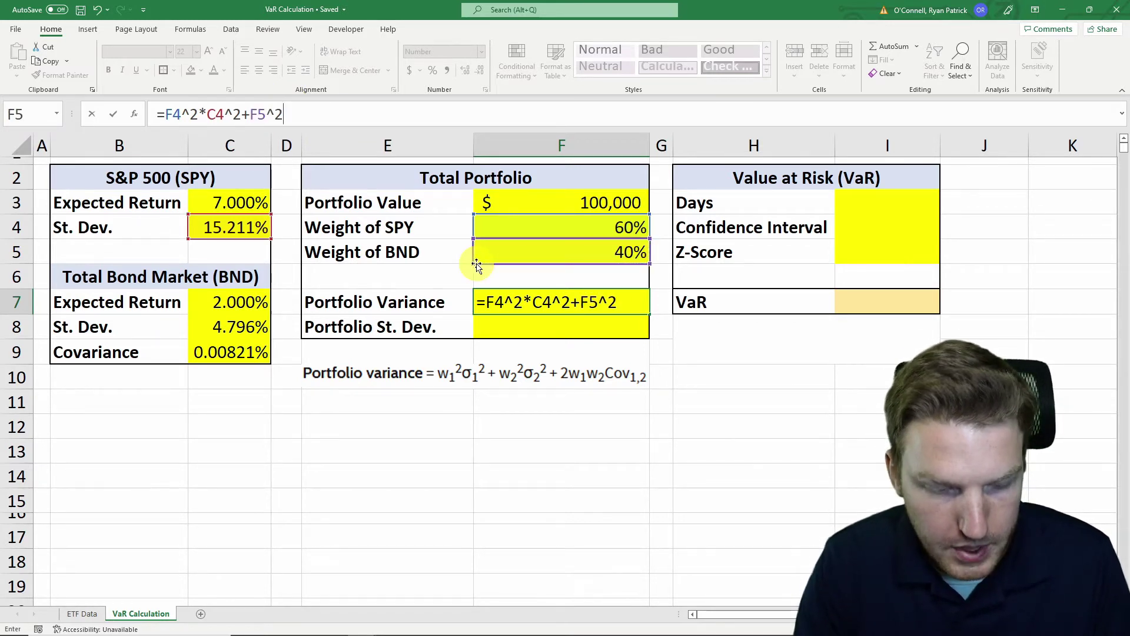
type("*")
left_click(243, 329)
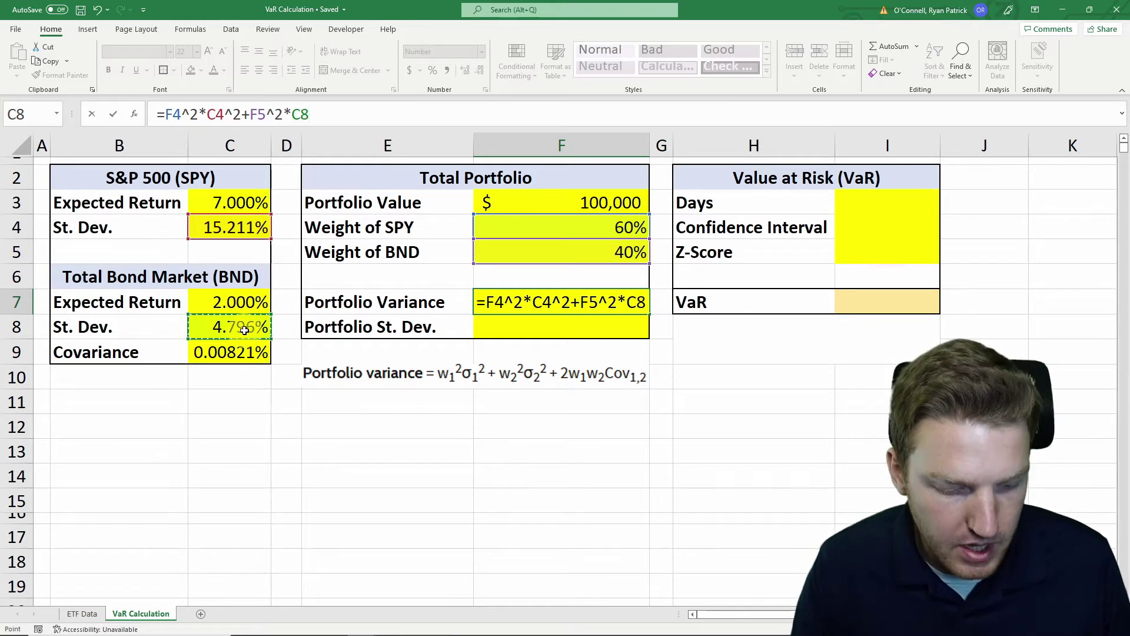
type("^2")
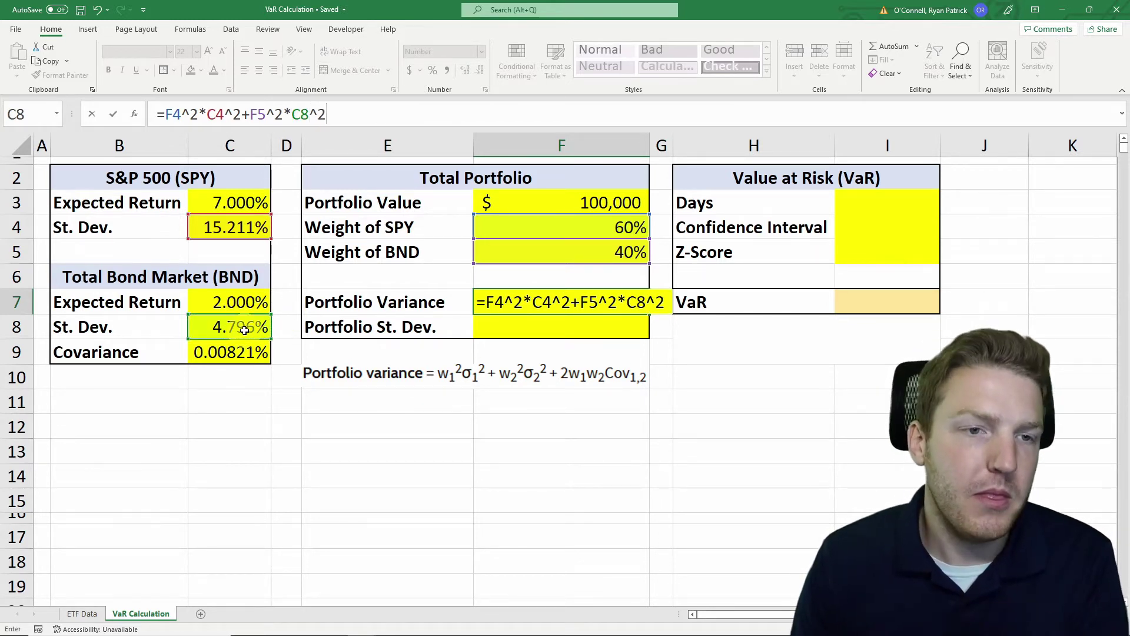
type("+")
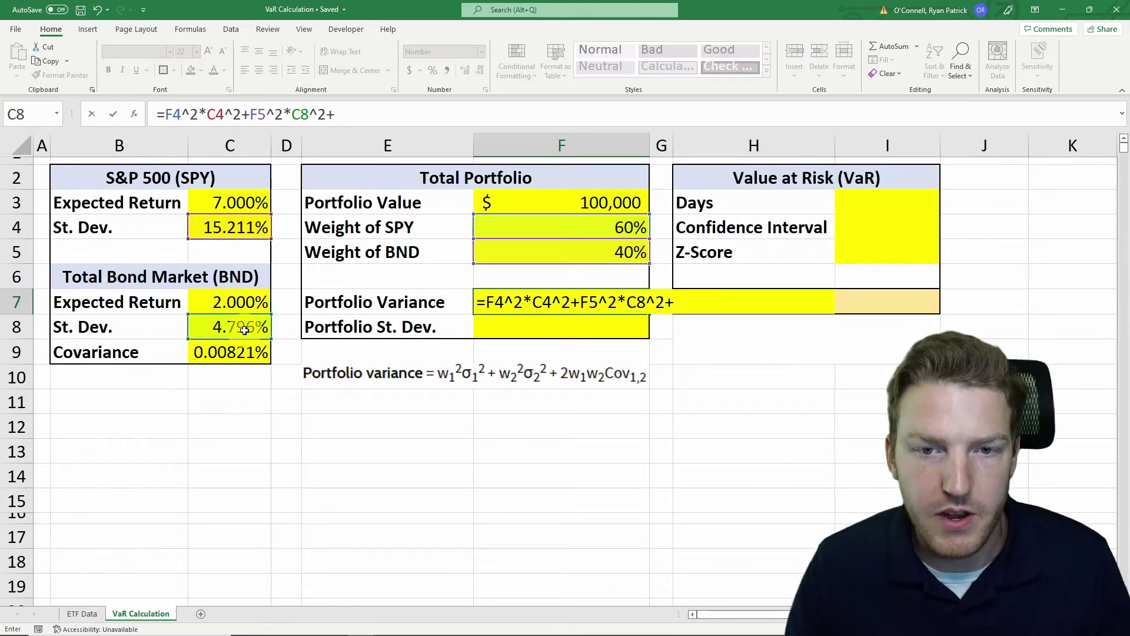
Step: Complete the Portfolio Variance formula in F7 by adding the covariance term 2*F4*F5*C9
type("2*")
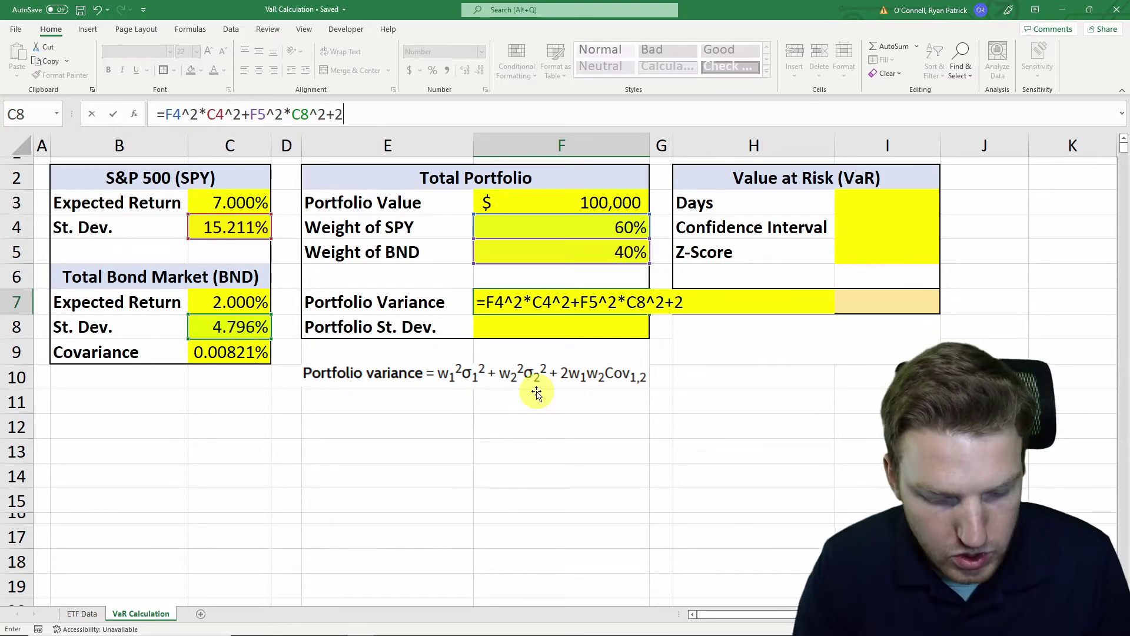
left_click(601, 227)
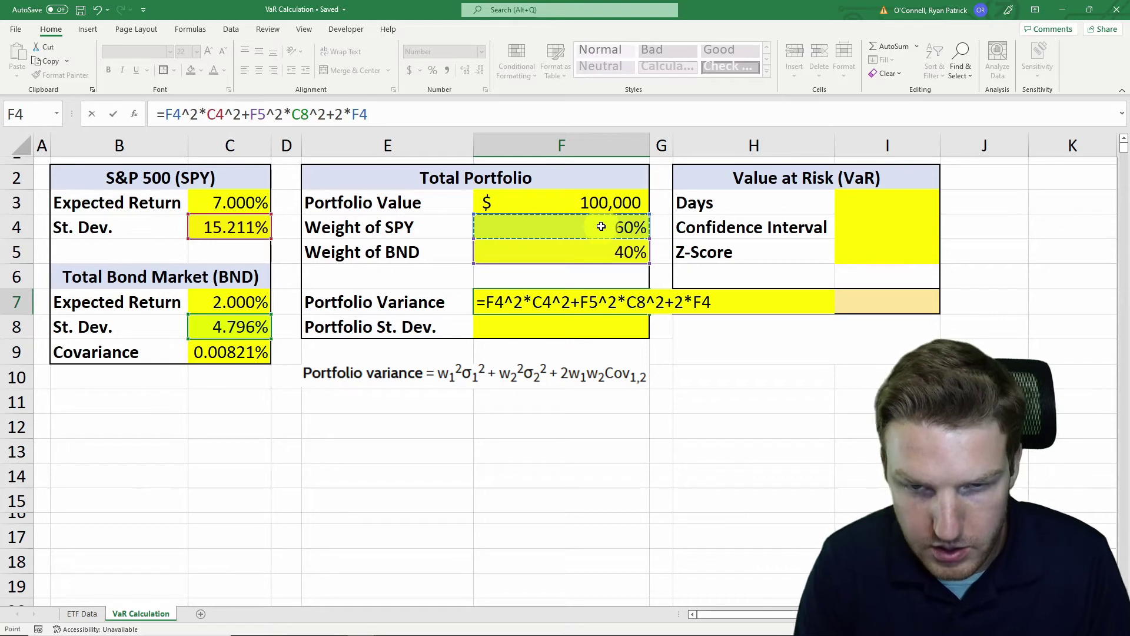
type("*")
left_click(595, 251)
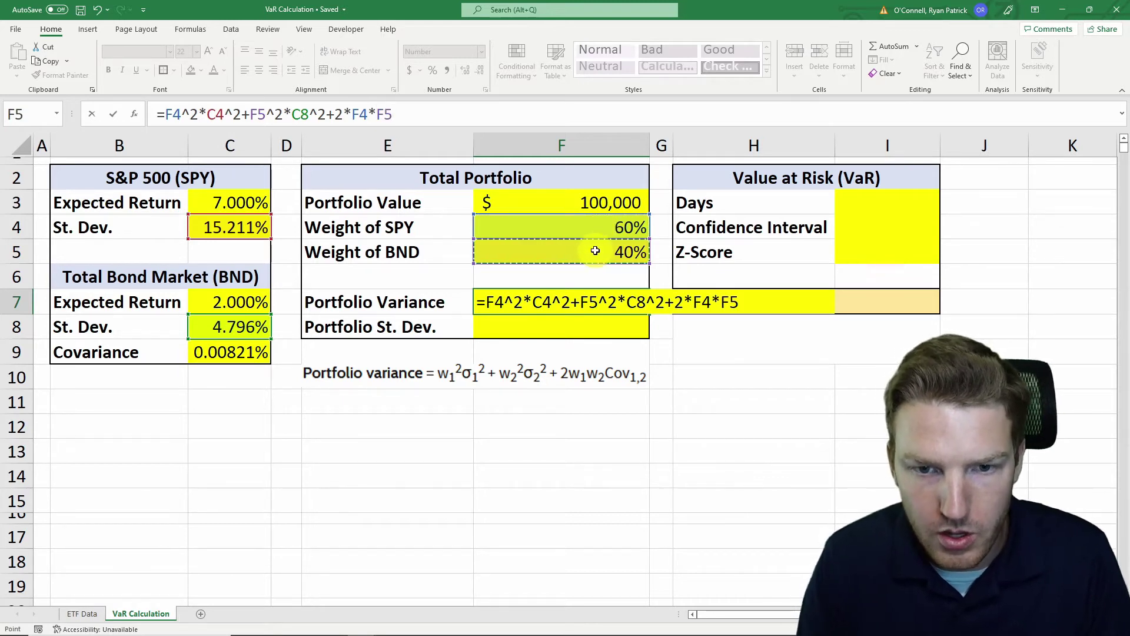
type("*")
left_click(247, 353)
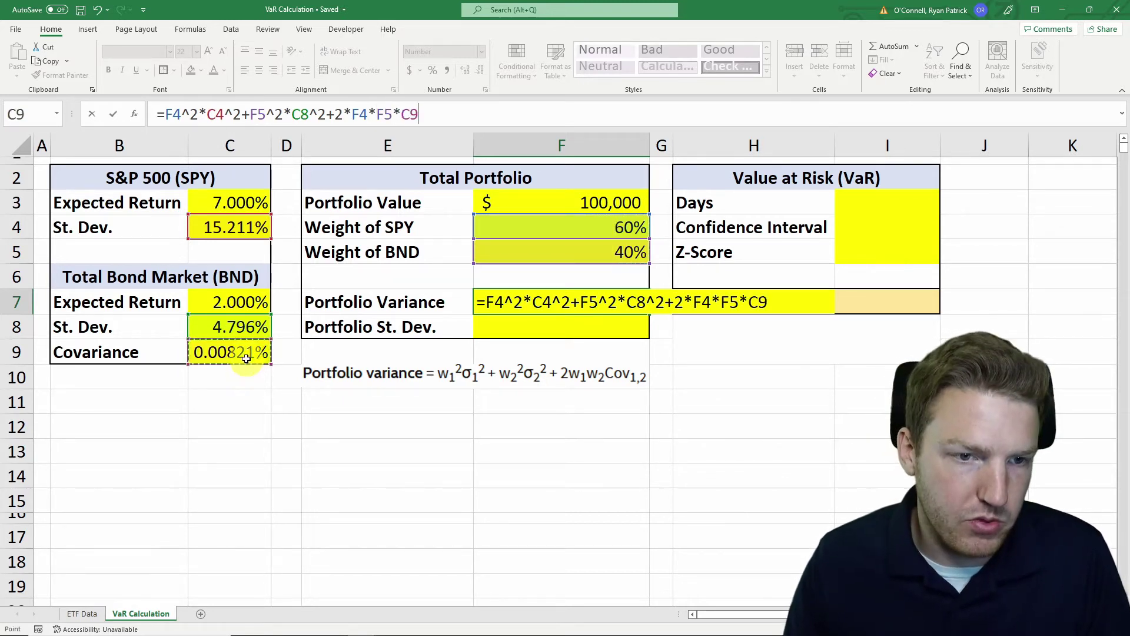
key("Return")
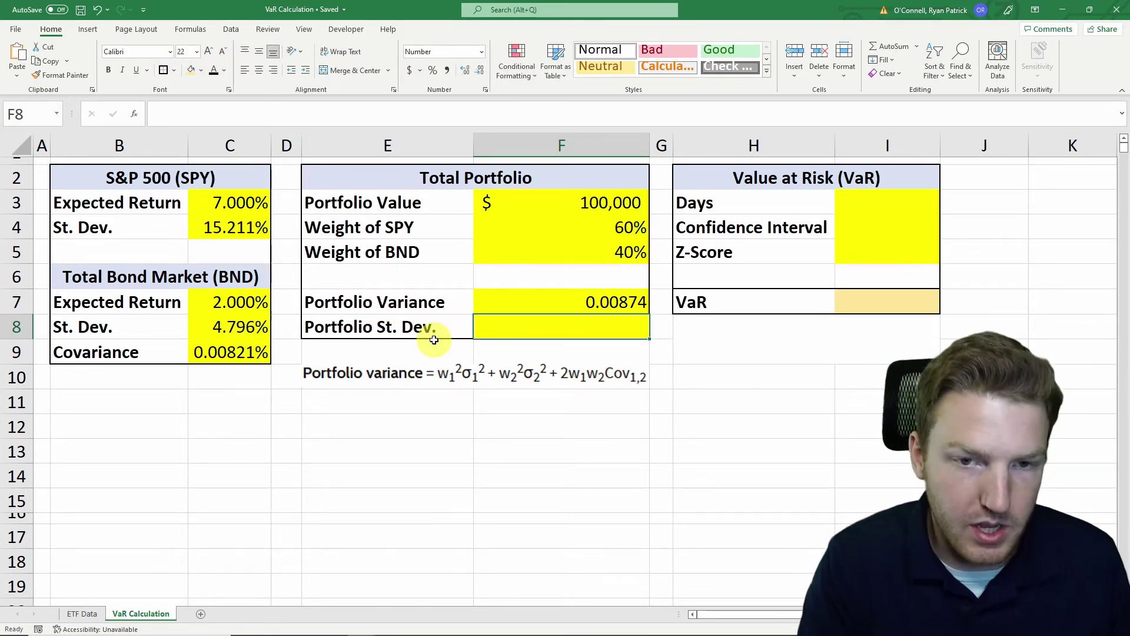
Step: Calculate the Portfolio St. Dev. in F8 as the square root of the variance with =F7^.5
type("=")
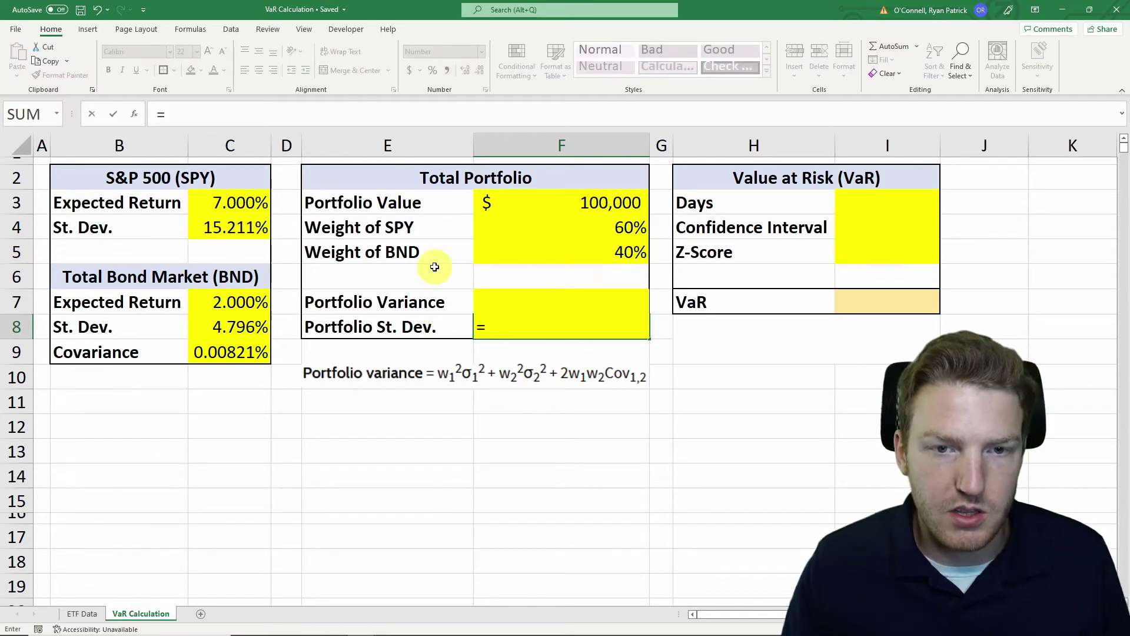
key("Up")
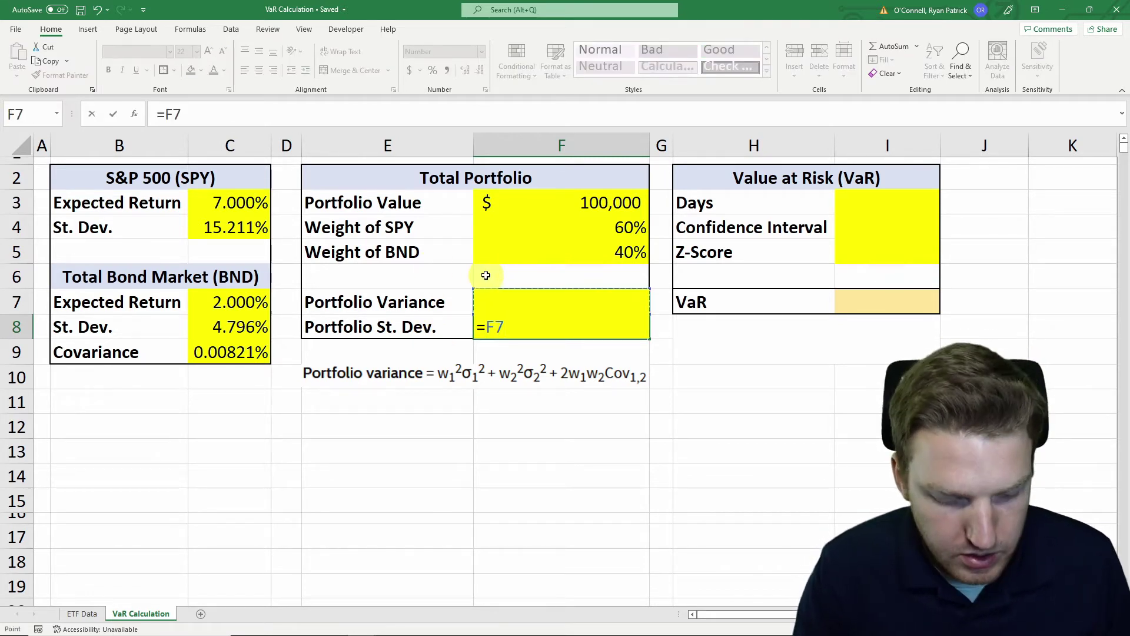
type("^.")
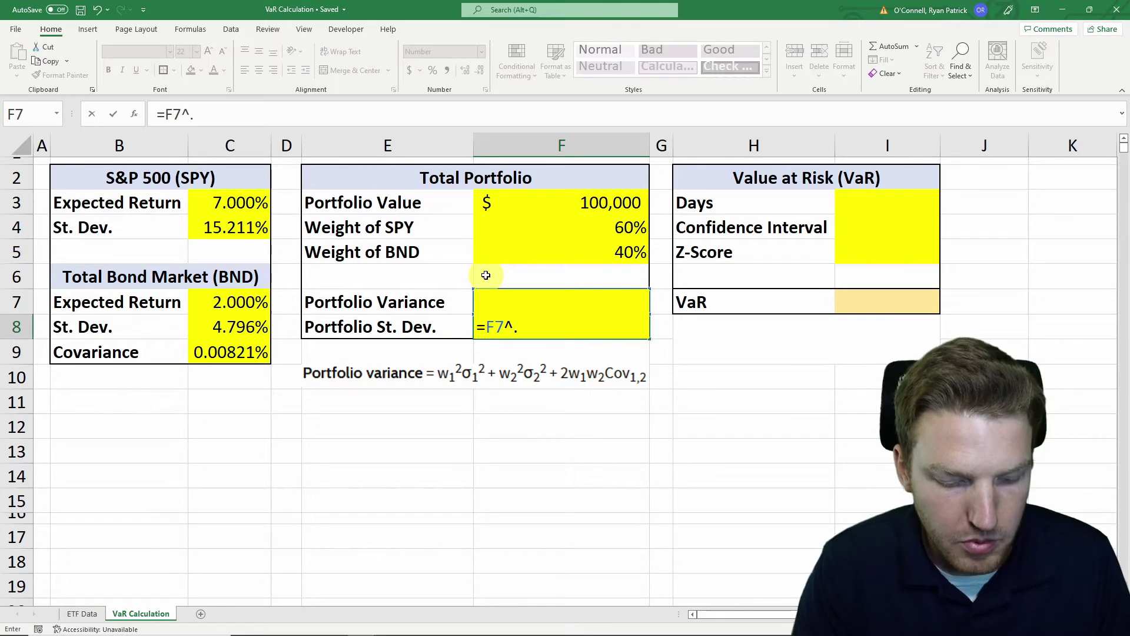
type("5")
key("Return")
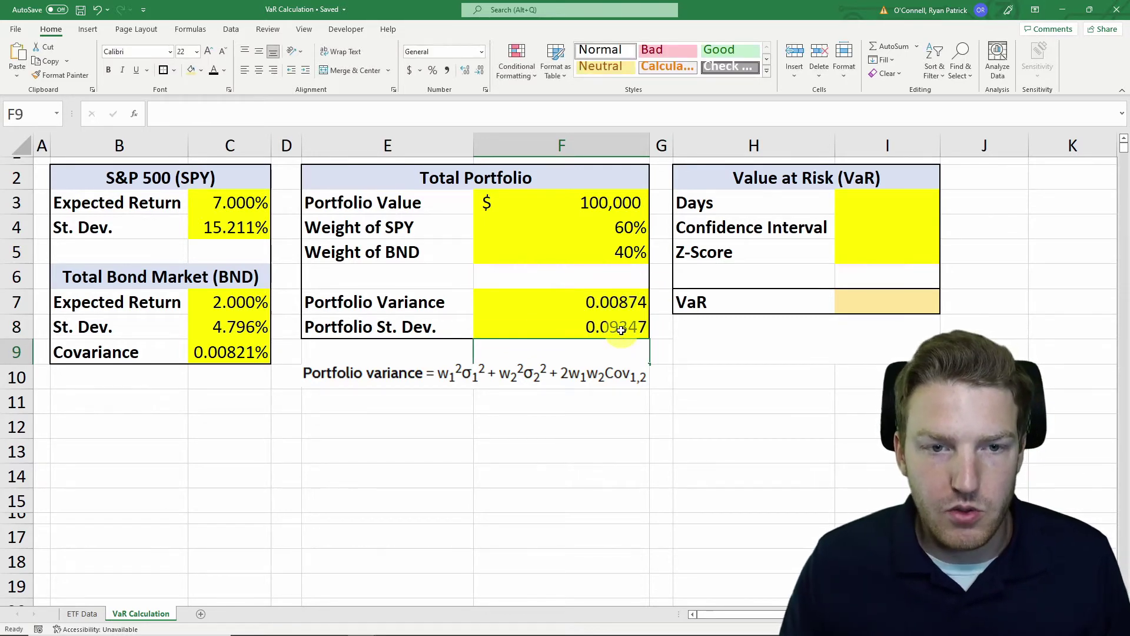
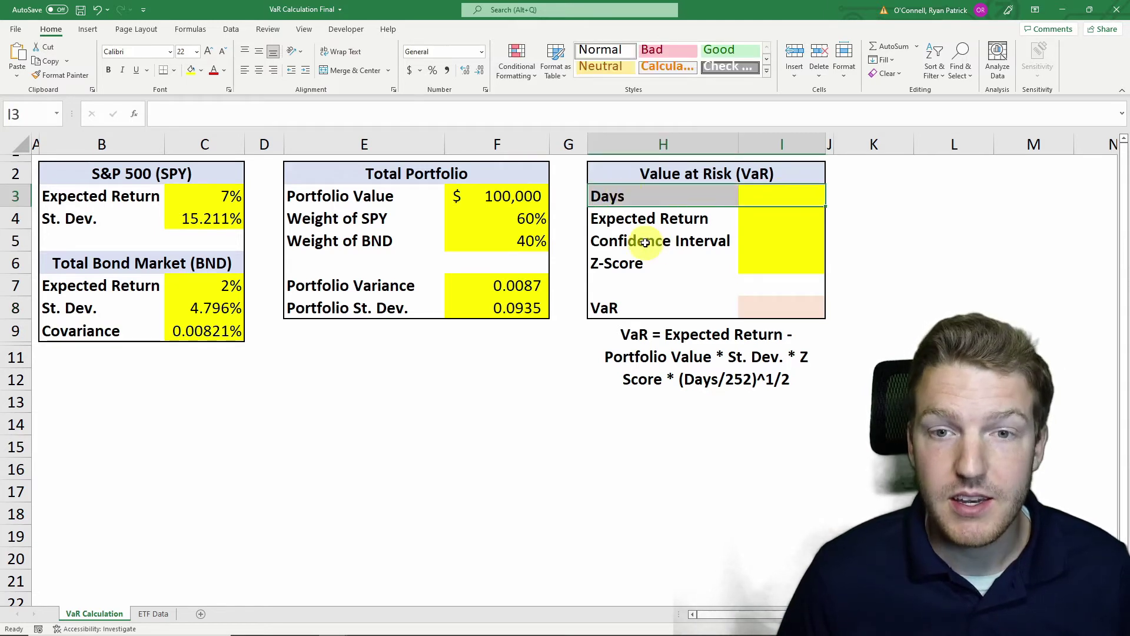
Step: Set the Days for the Value at Risk in I3 to 10
left_click_drag(647, 241, 797, 233)
left_click(776, 202)
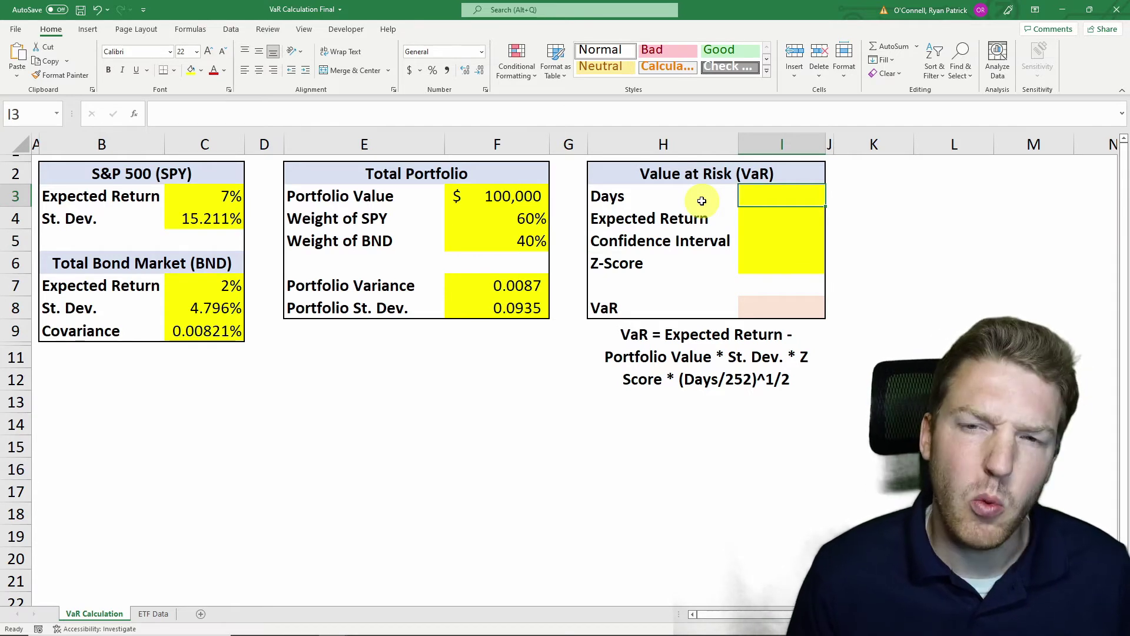
type("10")
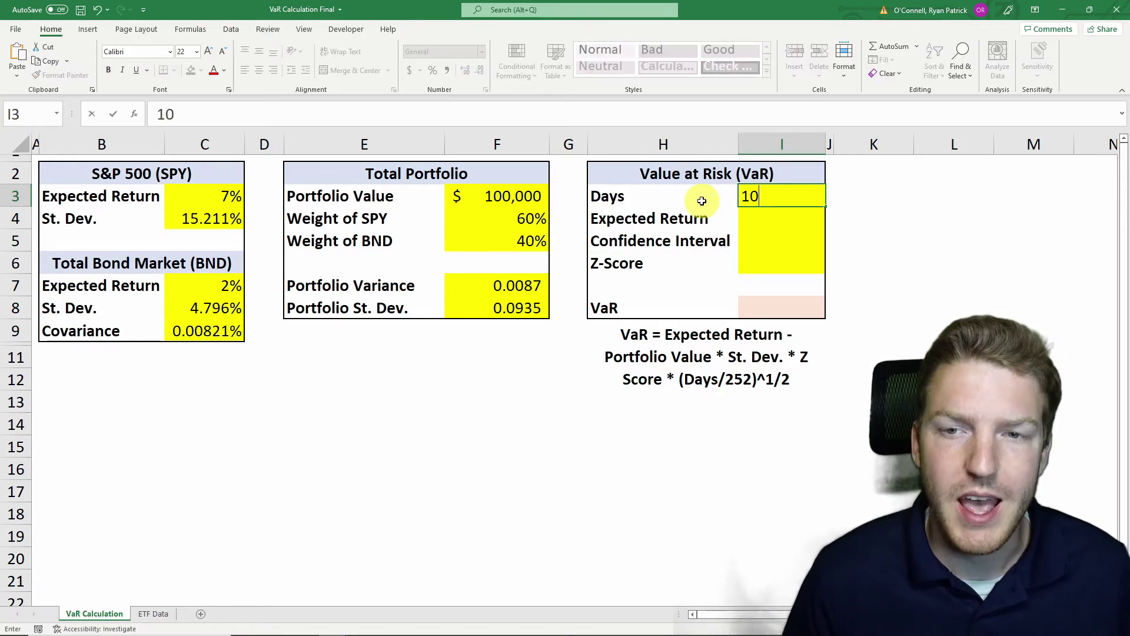
key("Return")
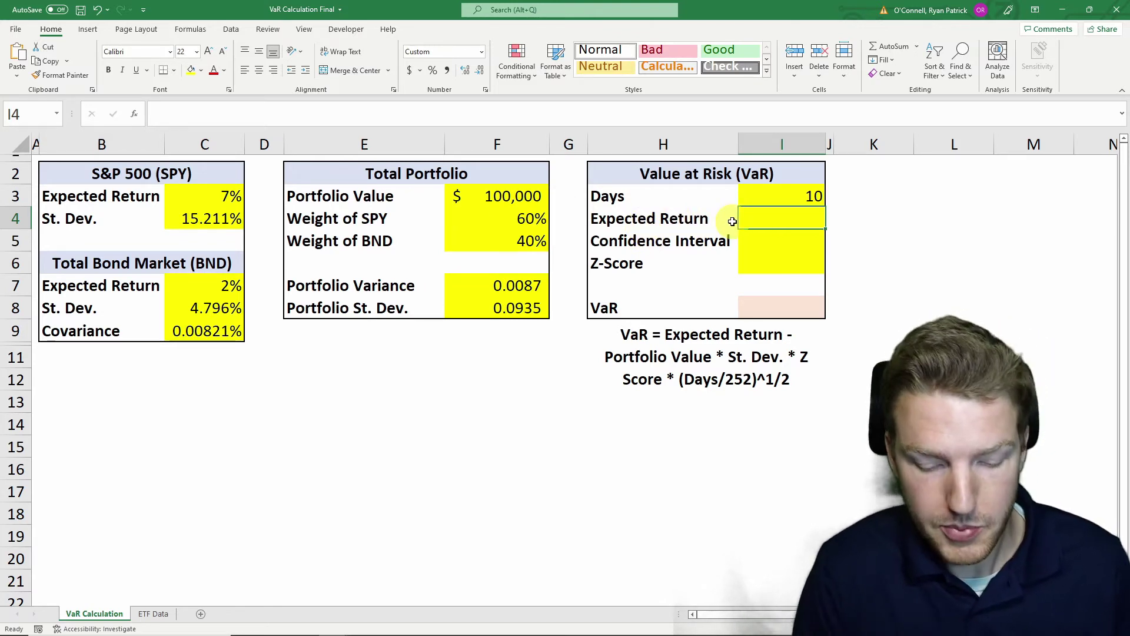
Step: Start the Expected Return formula in I4 with the fraction of trading days times the portfolio value, =(I3/252)*F3
type("=")
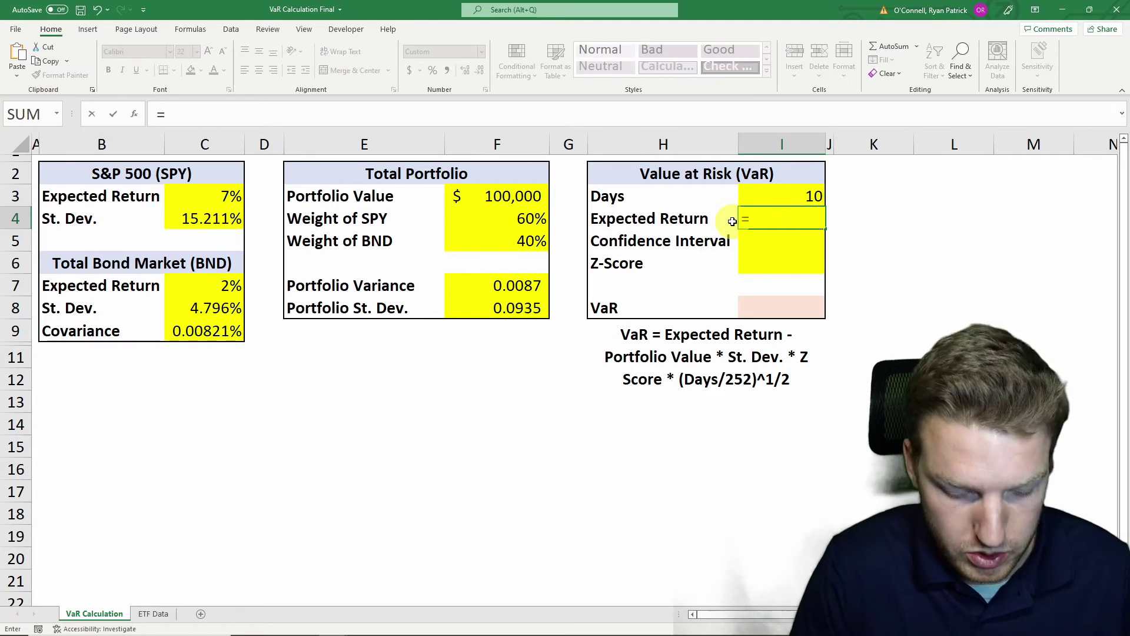
type("(")
left_click(789, 200)
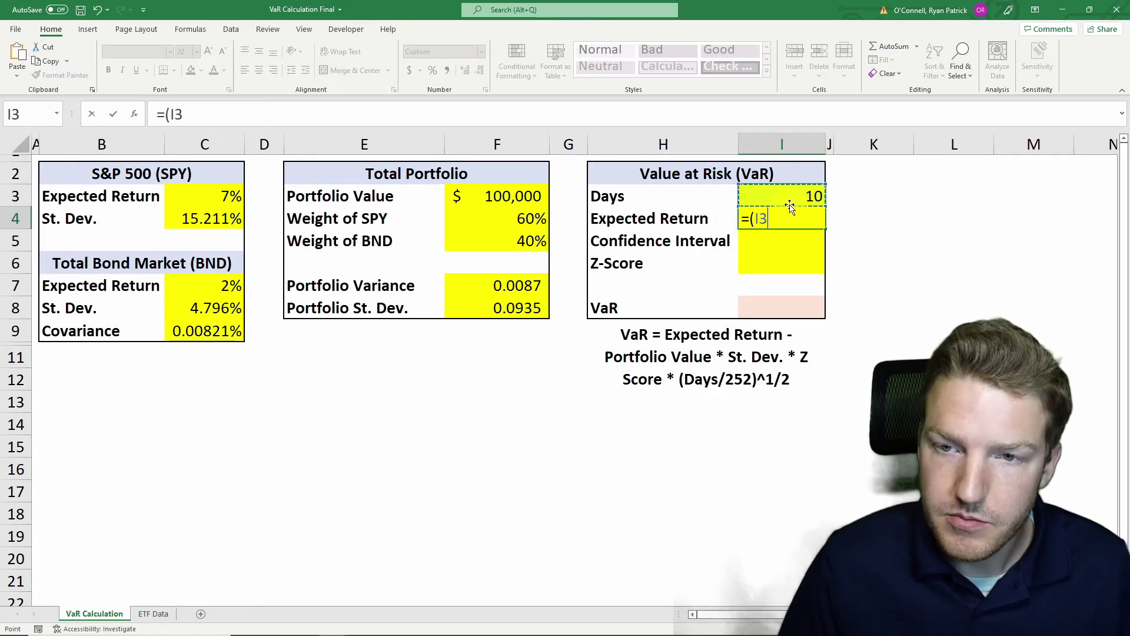
type("/252)*")
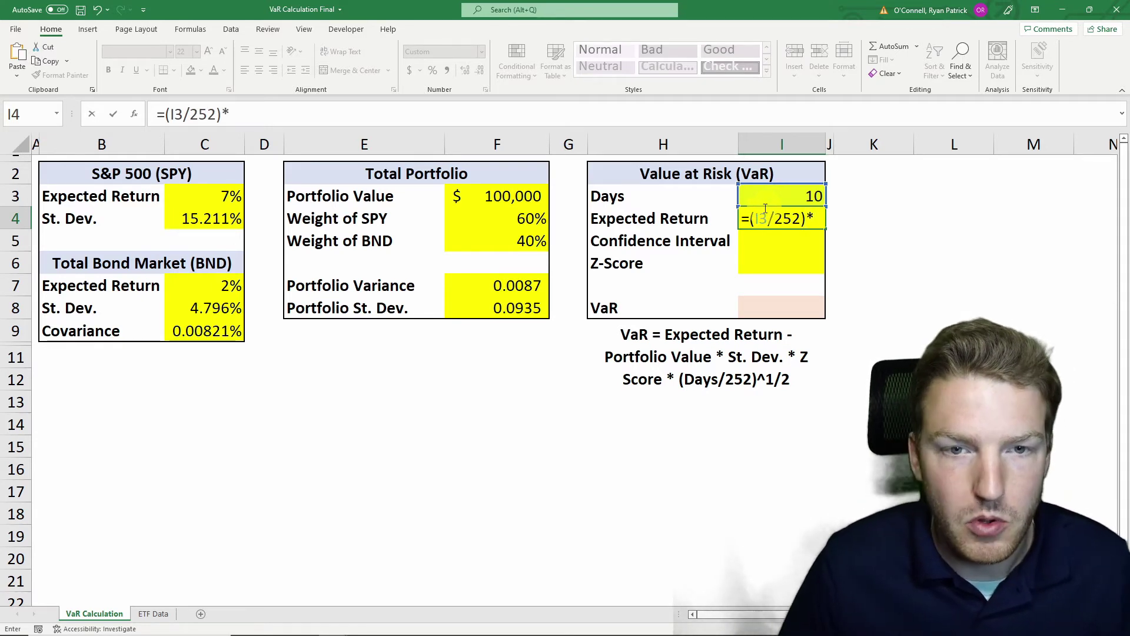
left_click(517, 198)
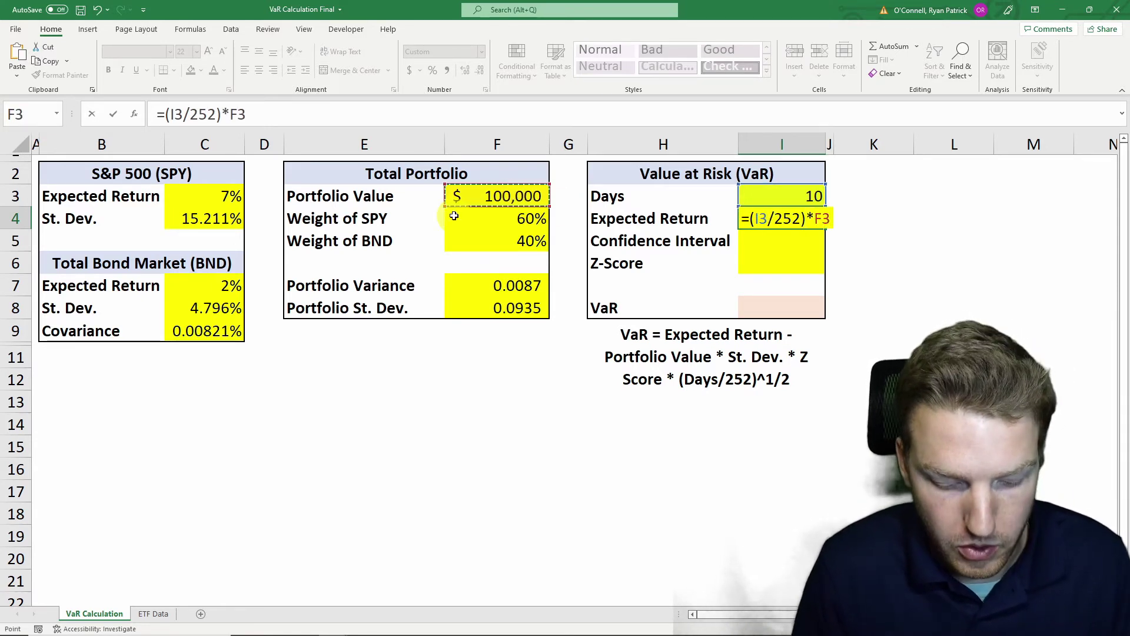
type("*")
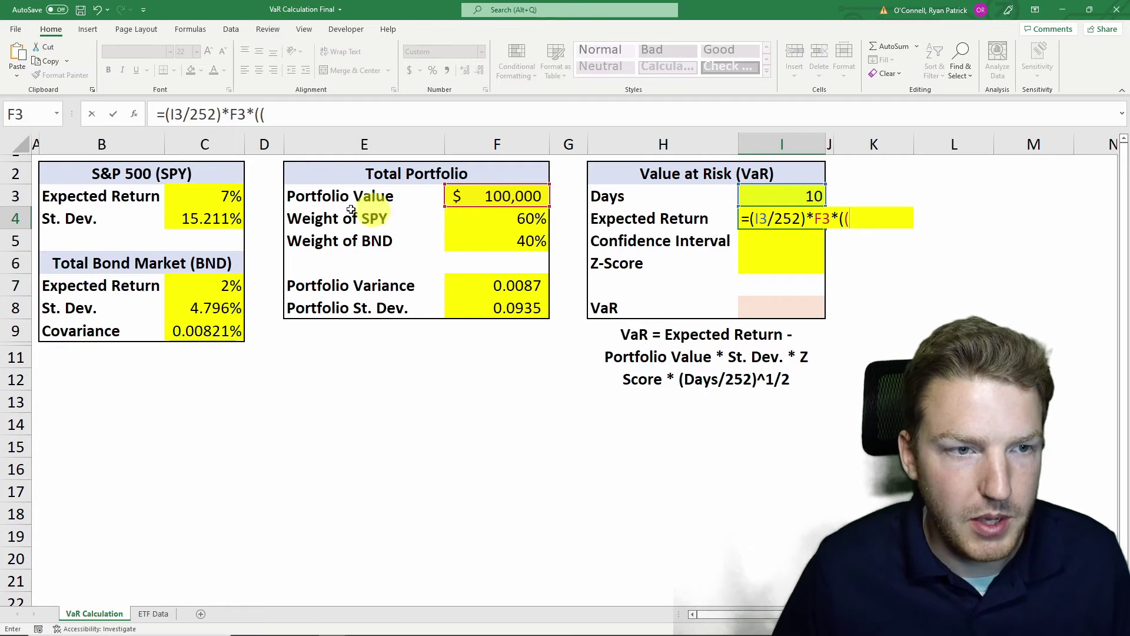
Step: Complete the Expected Return formula in I4 by multiplying by the weighted SPY and BND returns, ((C3*F4)+(C7*F5))
left_click(215, 197)
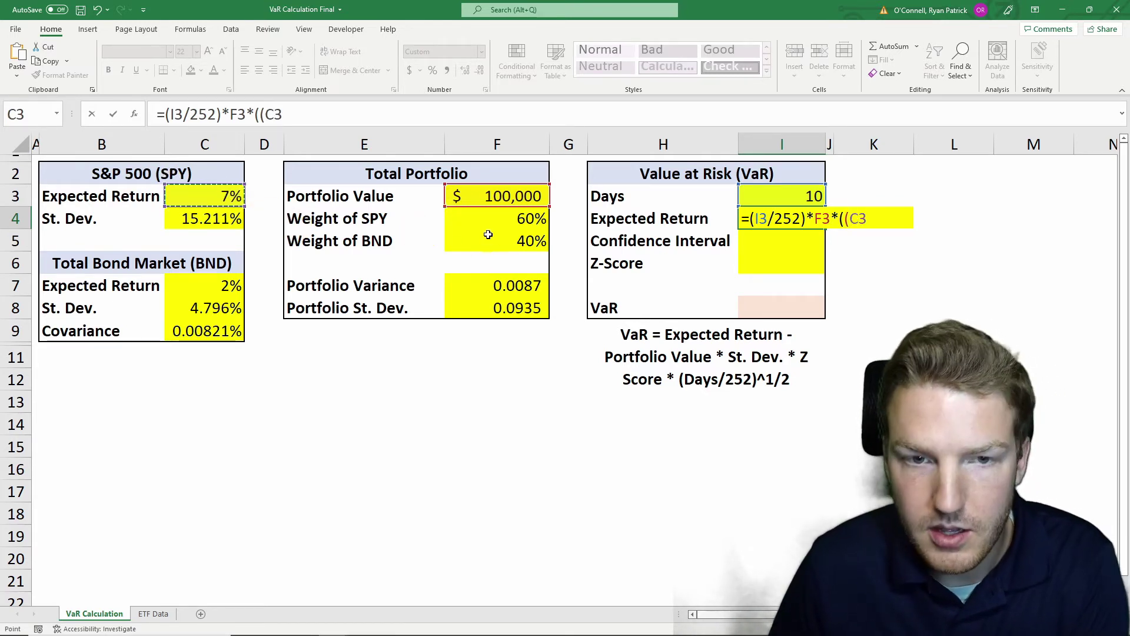
type("*")
left_click(503, 217)
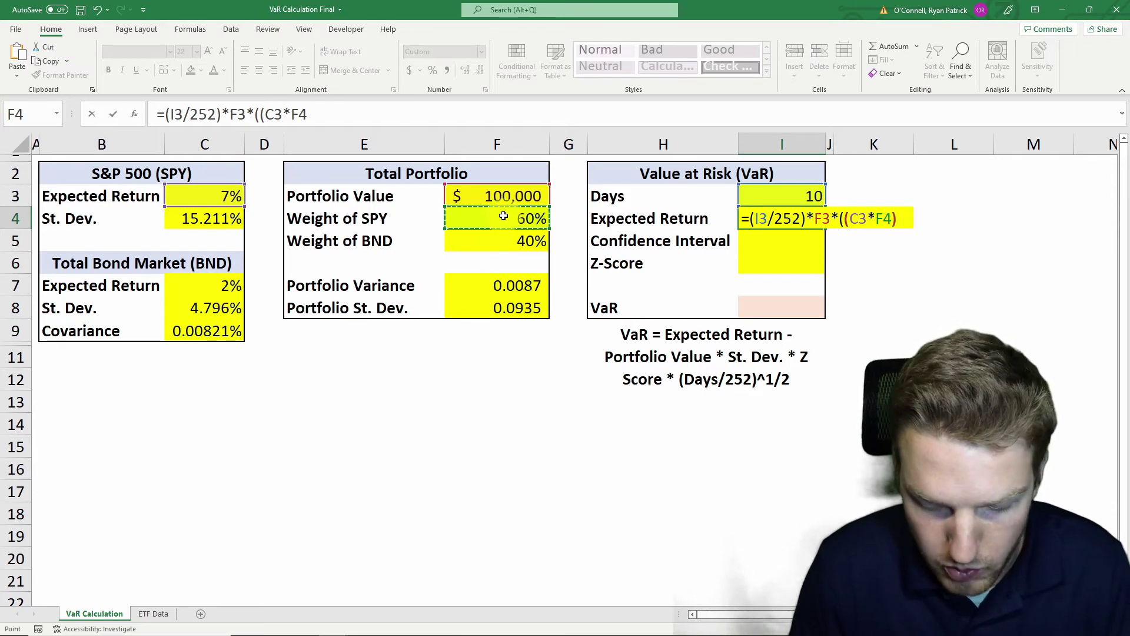
type(")+(")
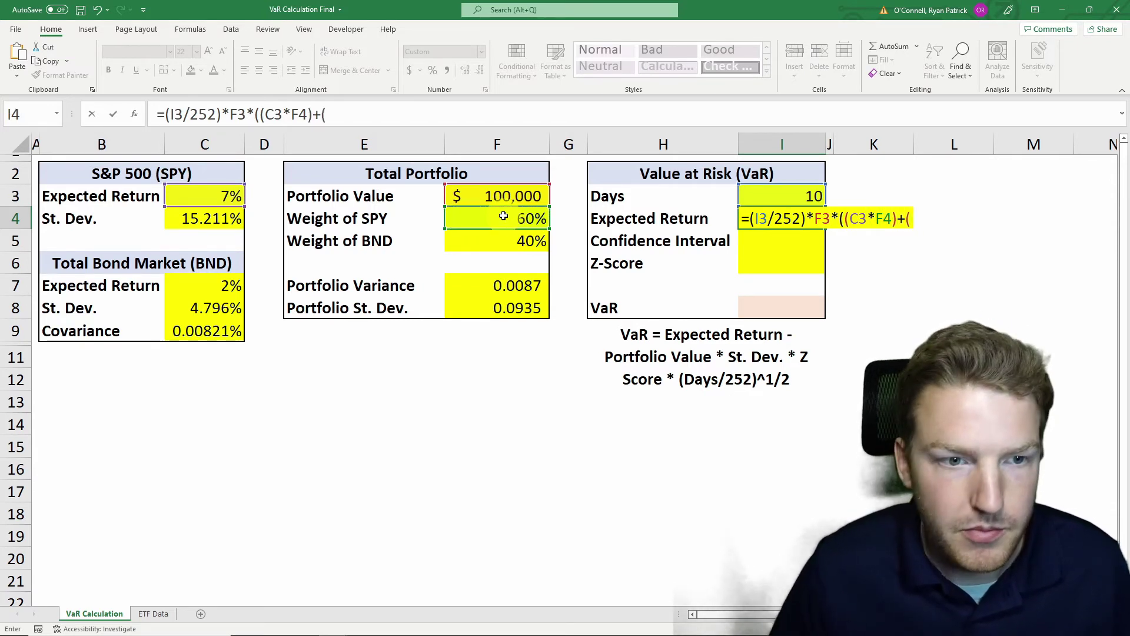
left_click(189, 283)
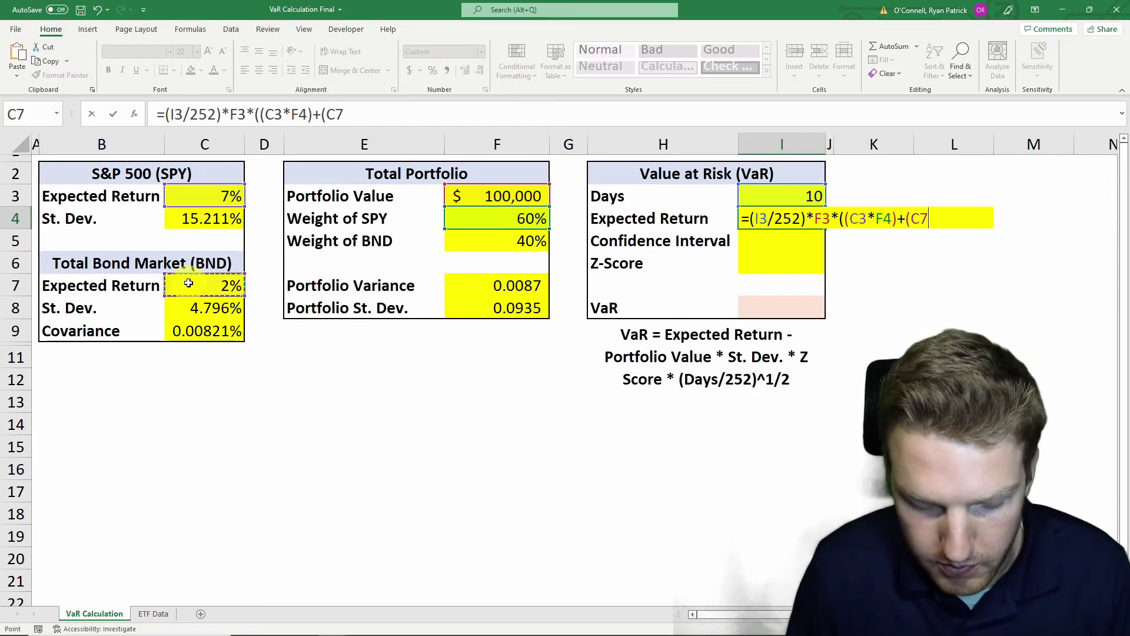
type("*")
left_click(522, 246)
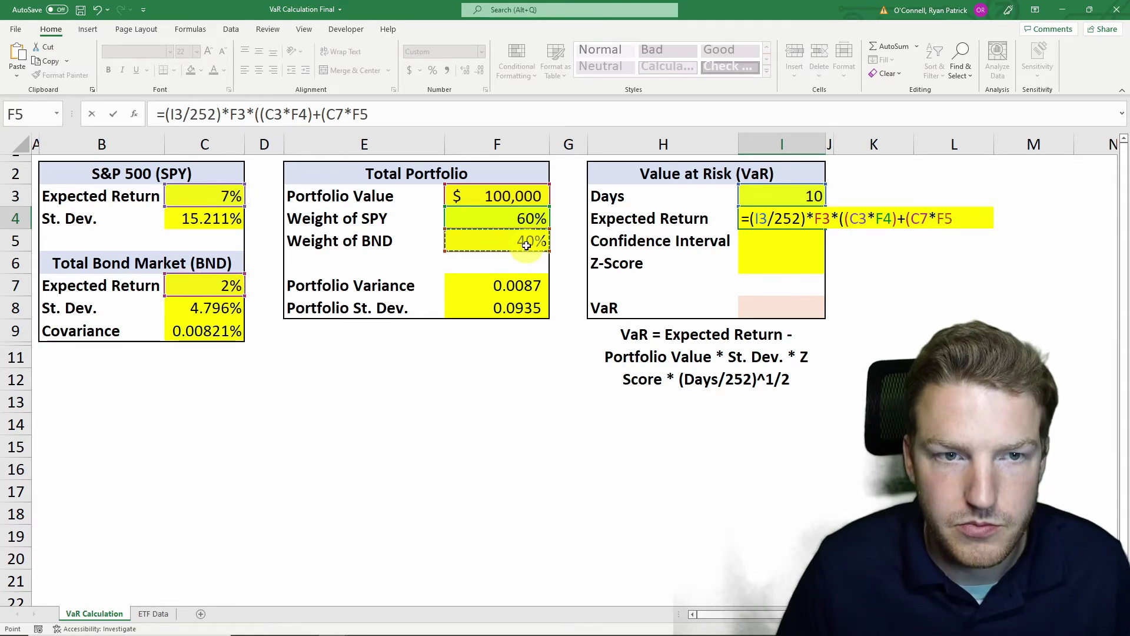
type("))")
key("Return")
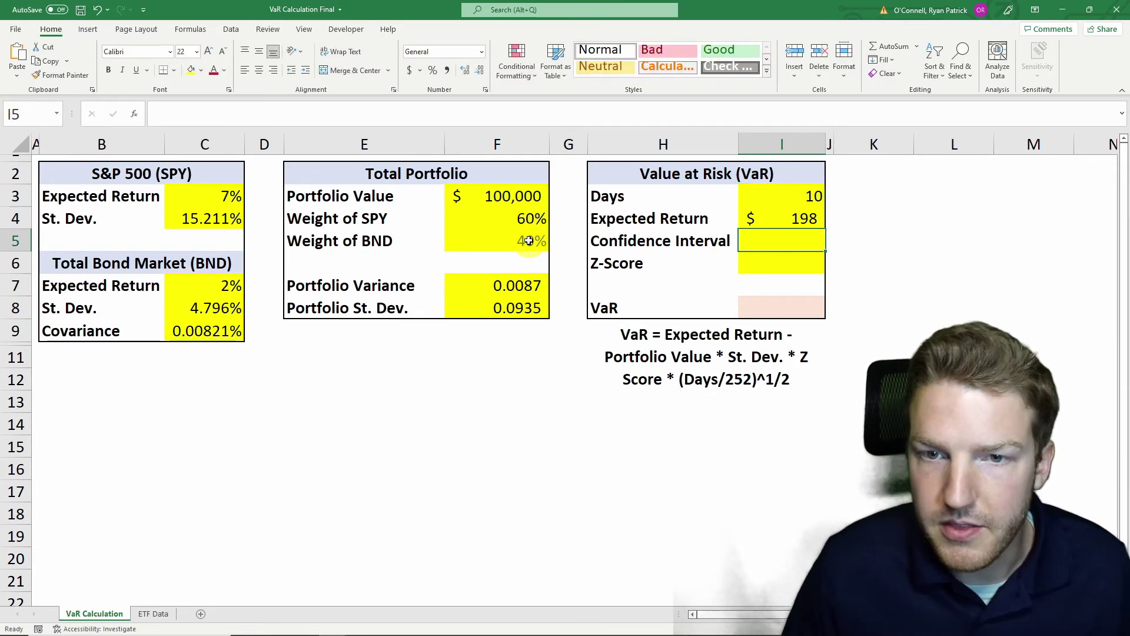
Step: Set the Confidence Interval in I5 to .95
left_click(777, 216)
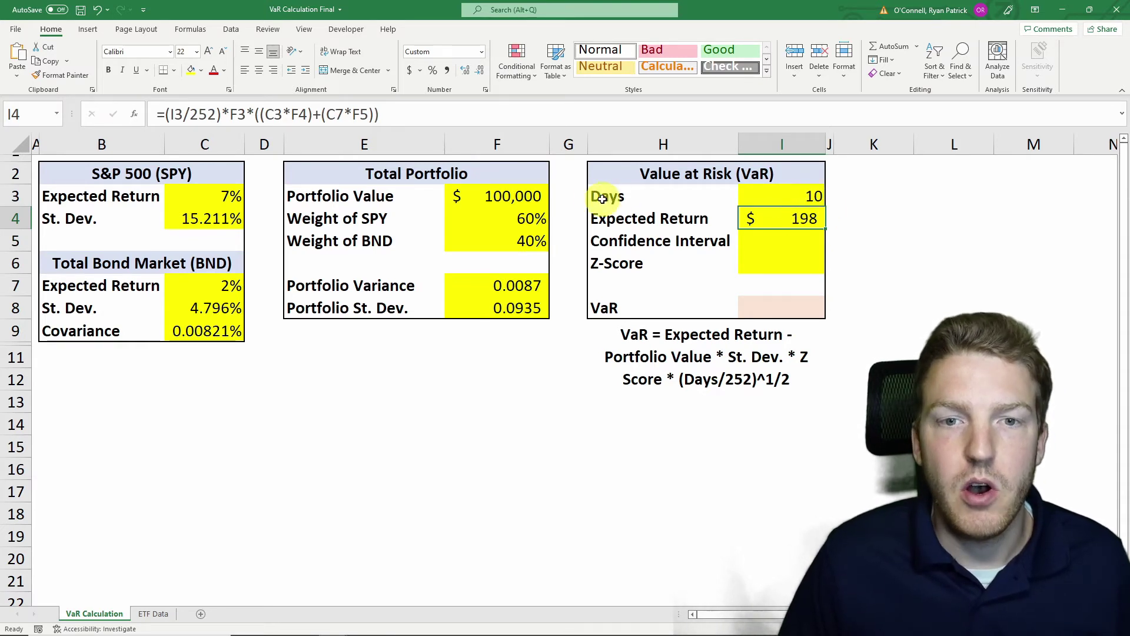
left_click(535, 198)
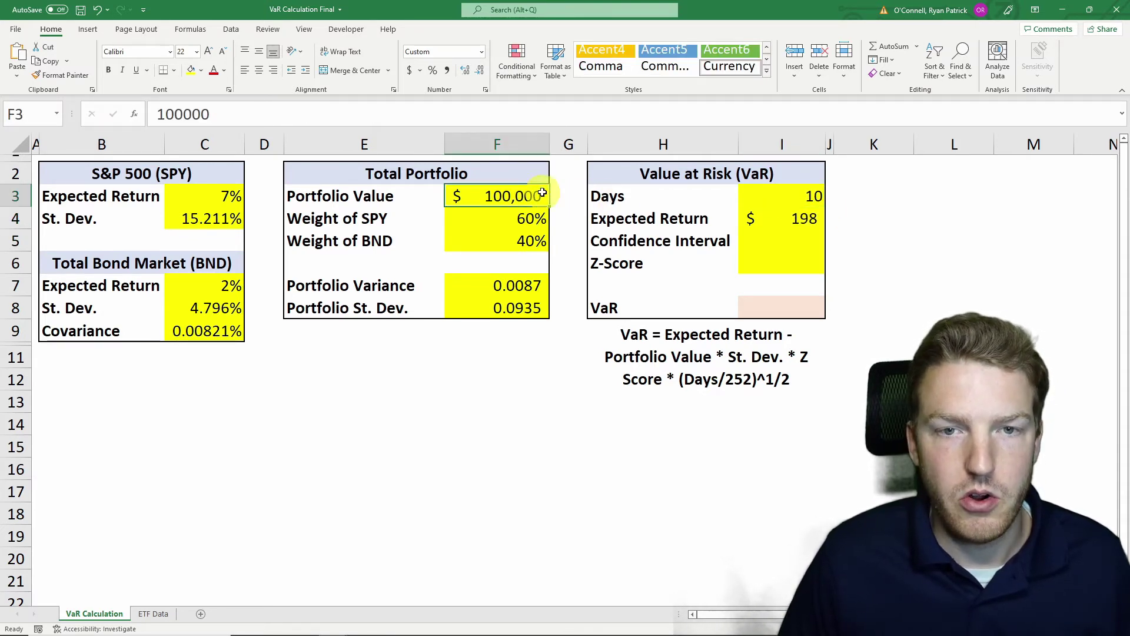
left_click(780, 237)
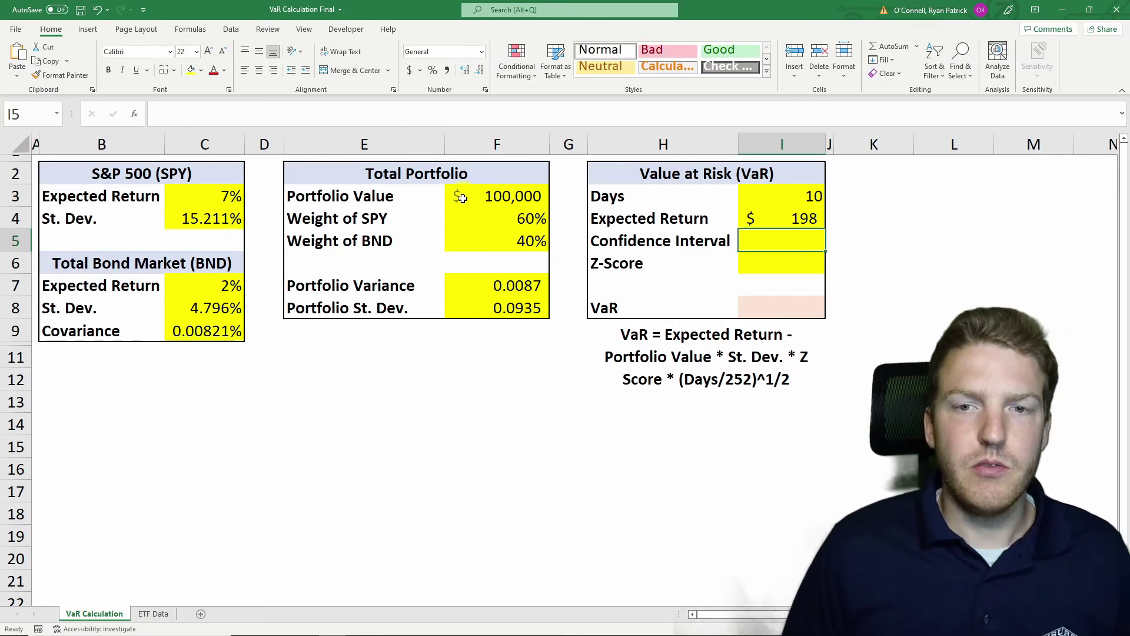
type(".")
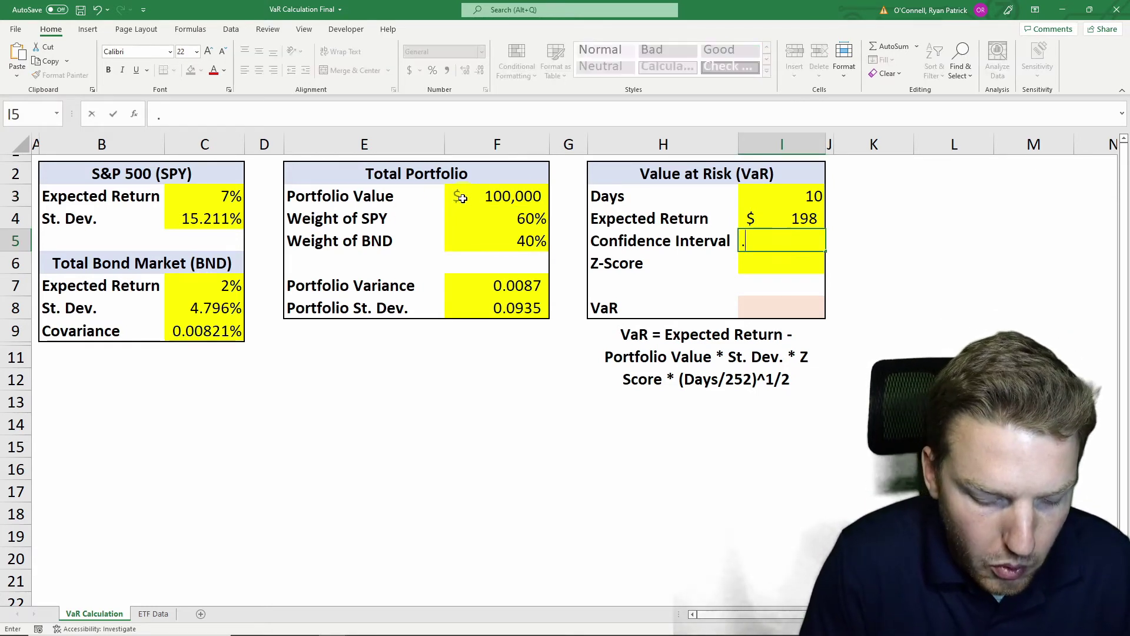
type("95")
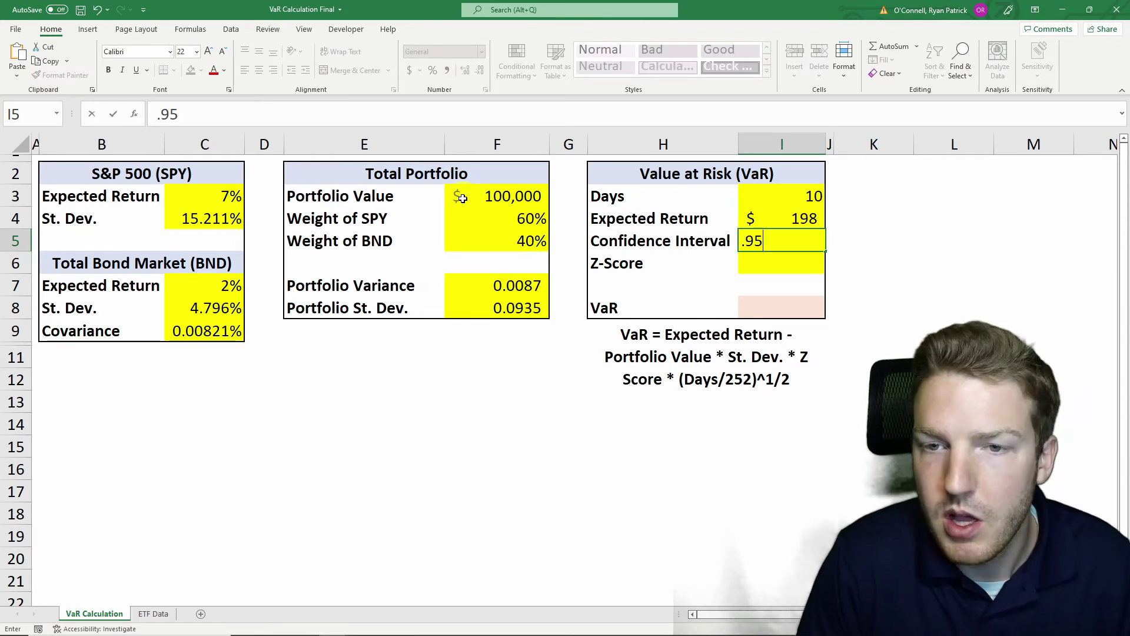
key("Return")
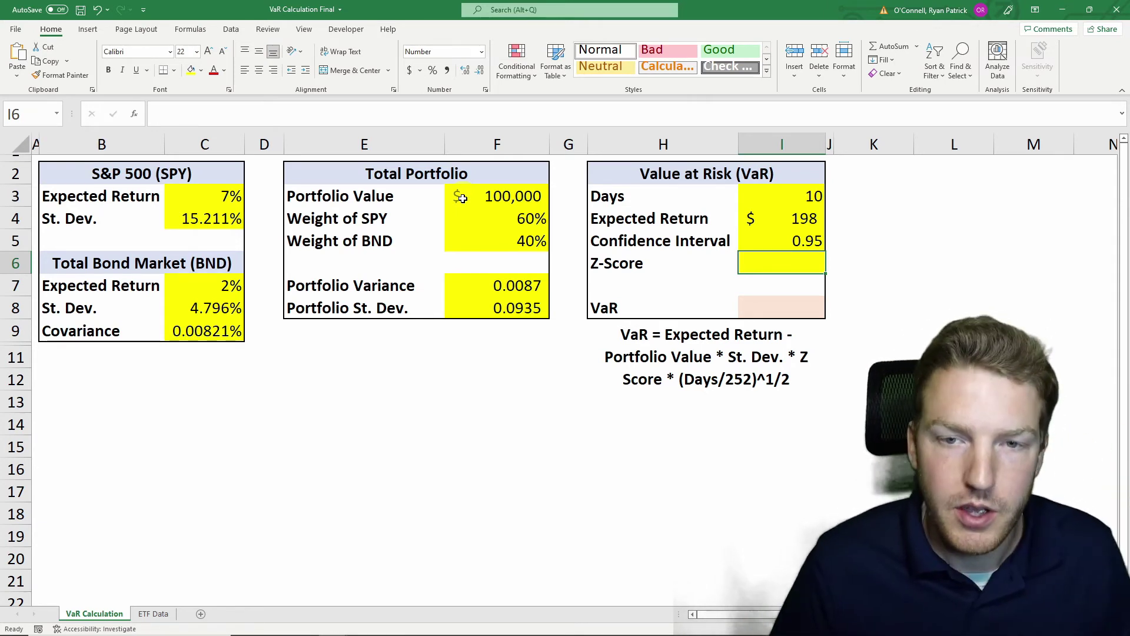
Step: Calculate the Z-Score in I6 from the confidence interval with =NORM.S.INV(I5)
type("=norm")
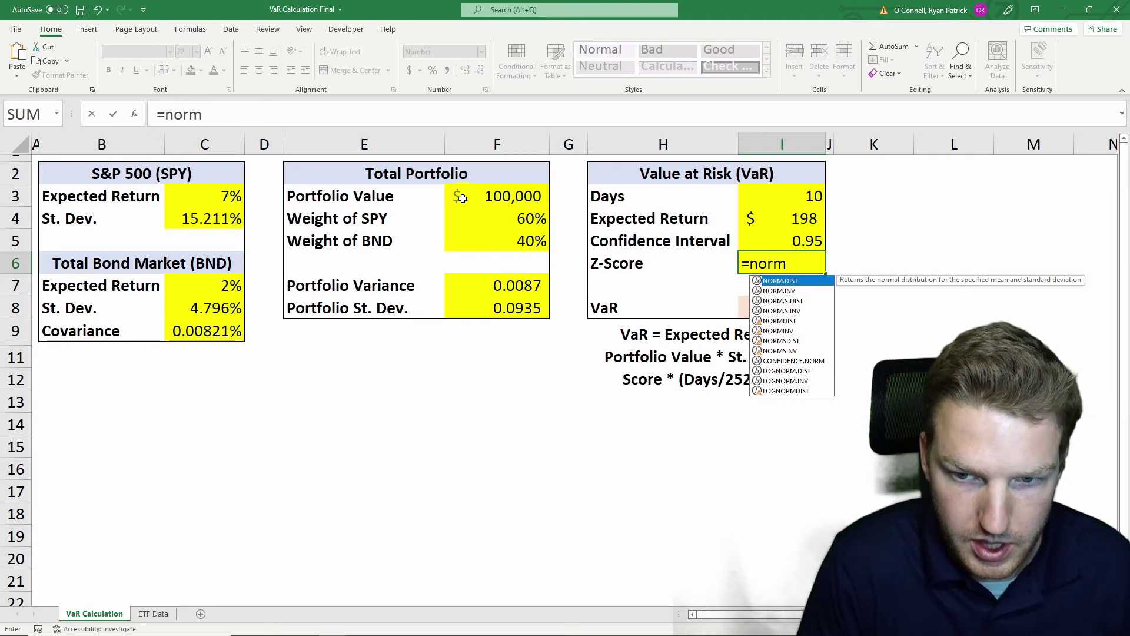
key("Down")
key("Down")
key("Down")
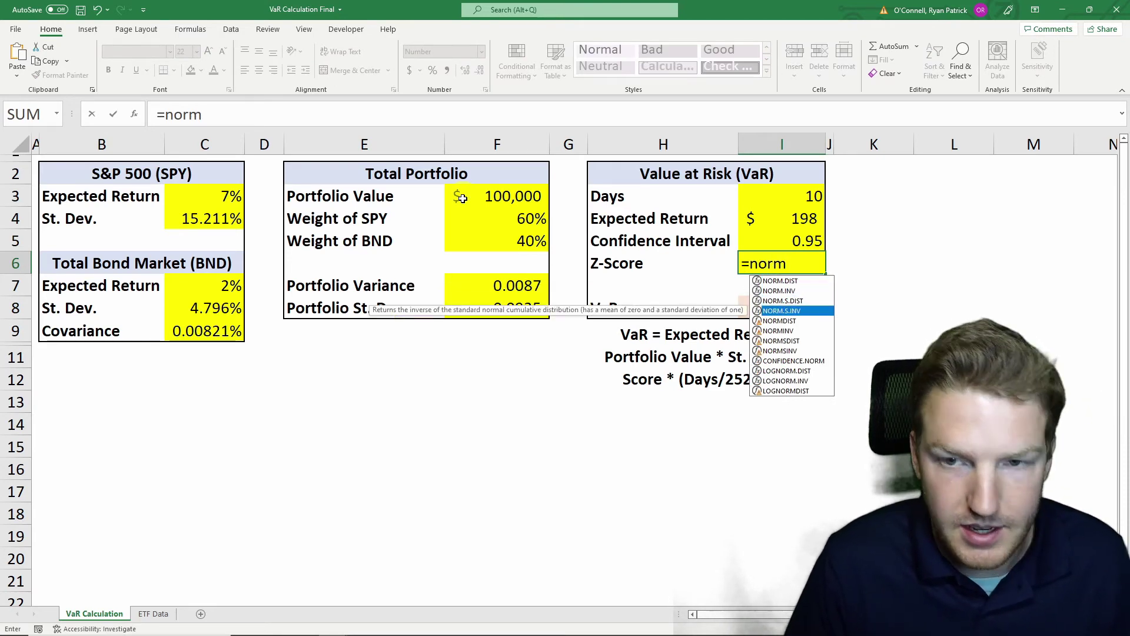
key("Tab")
left_click(834, 241)
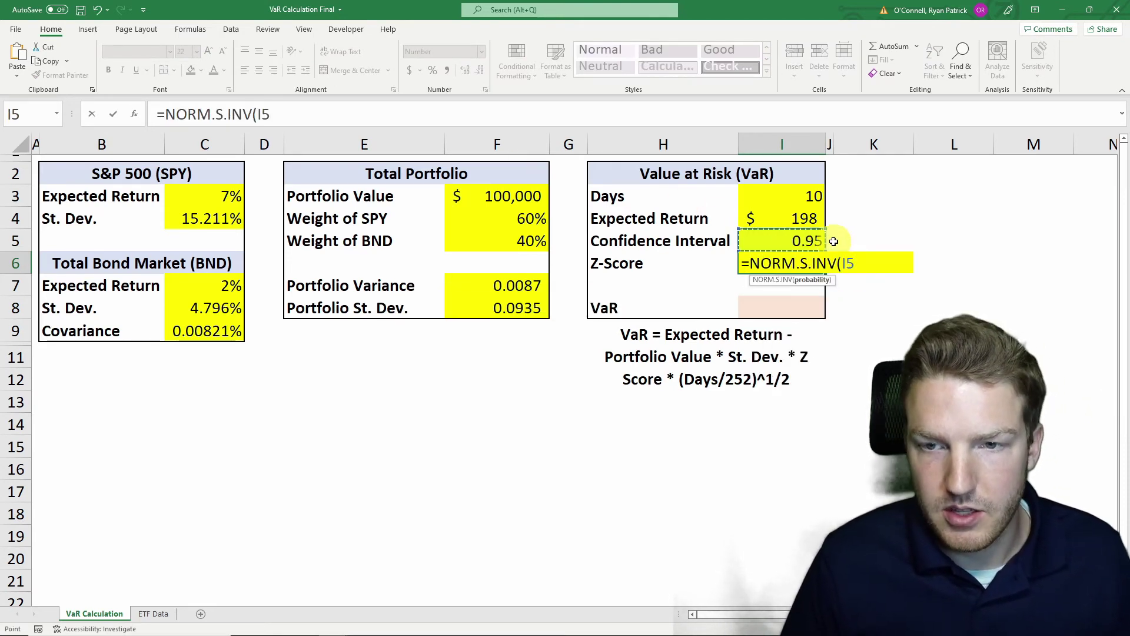
key("Return")
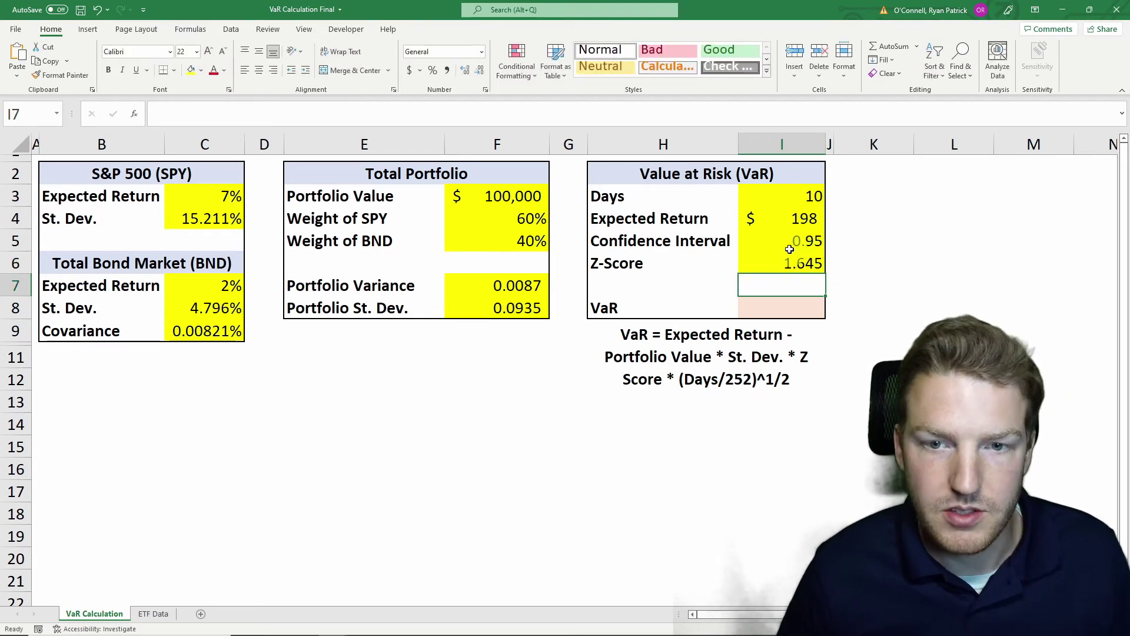
Step: Start the VaR formula in I8 with the Expected Return followed by a minus sign, =I4-
left_click(771, 310)
left_click(709, 336)
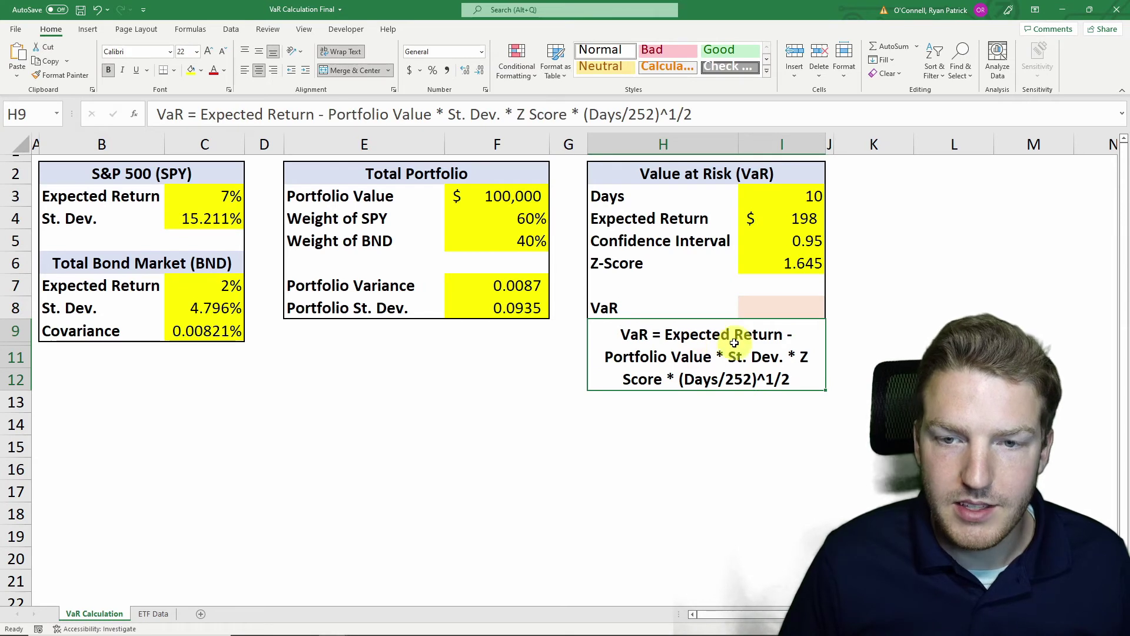
left_click(857, 328)
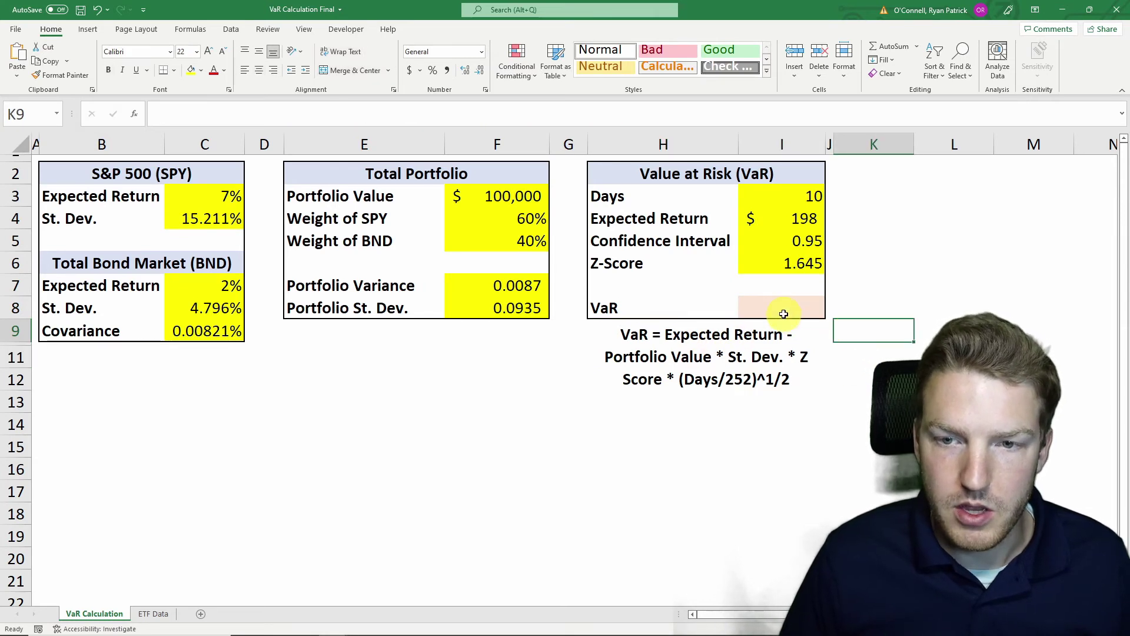
left_click(782, 308)
type("=")
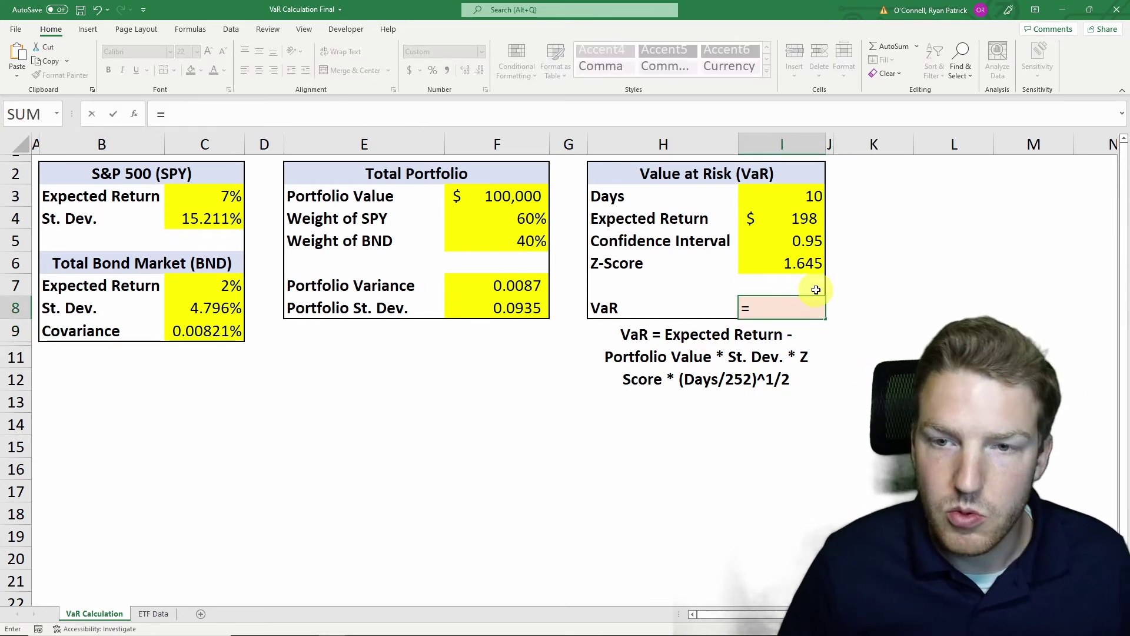
left_click(776, 226)
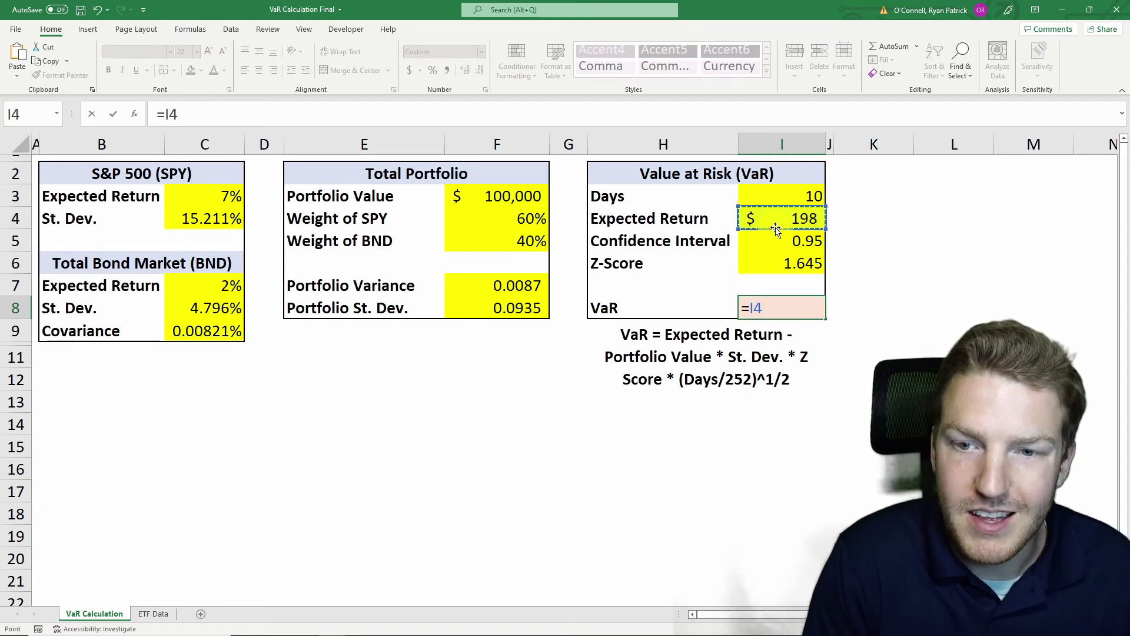
type("-")
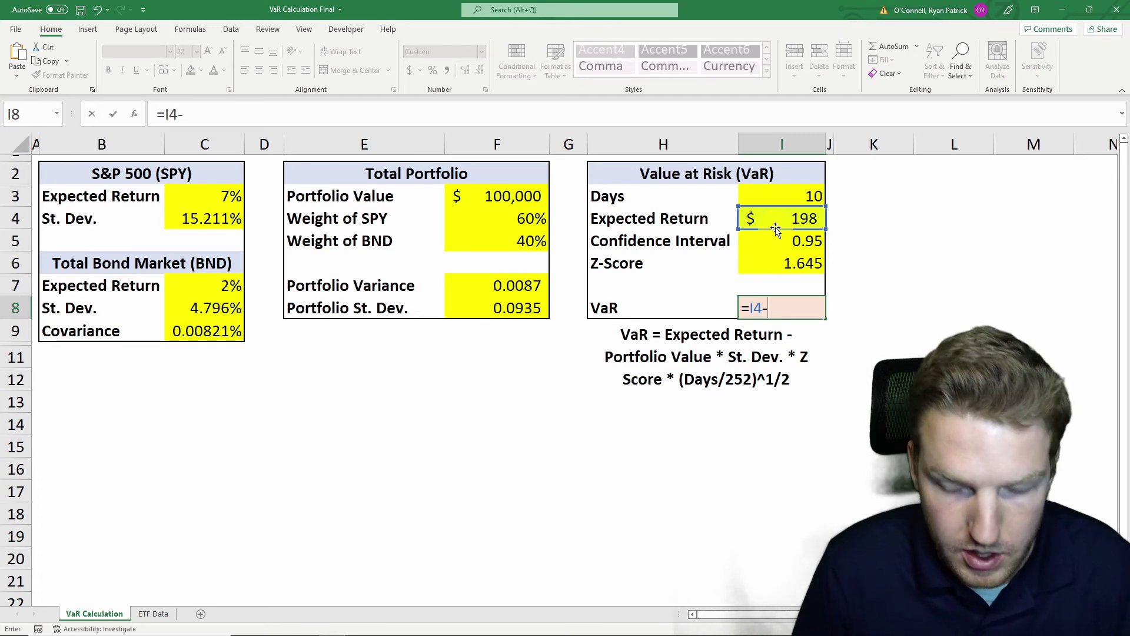
Step: Extend the VaR formula in I8 with the portfolio value times its standard deviation times the Z-Score, (F3*F8*I6
type("(")
left_click(521, 196)
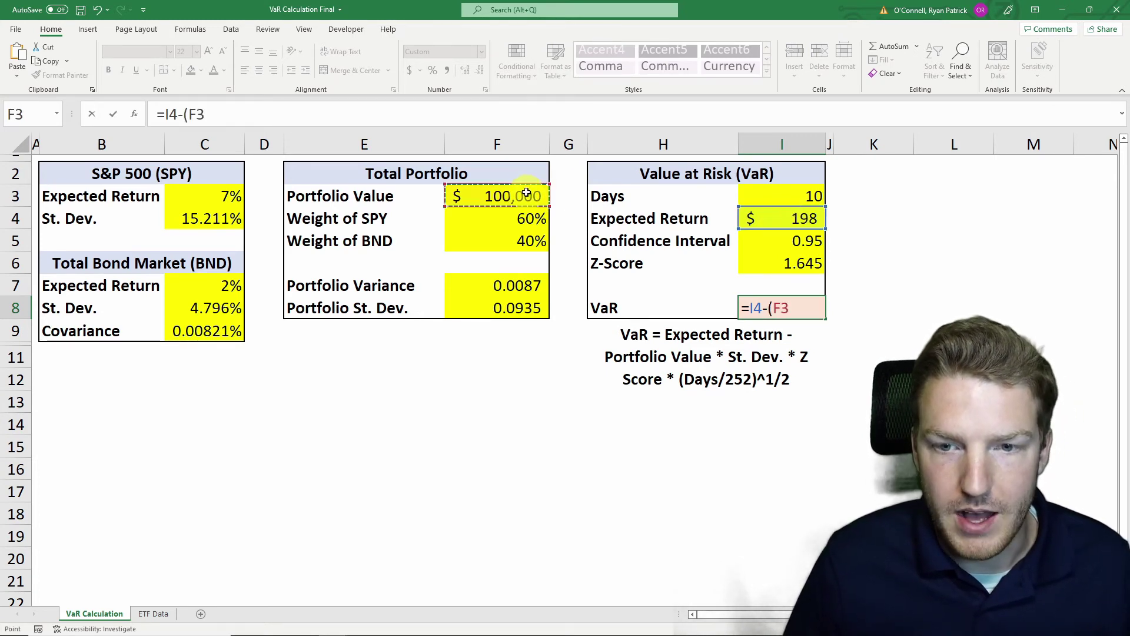
type("*")
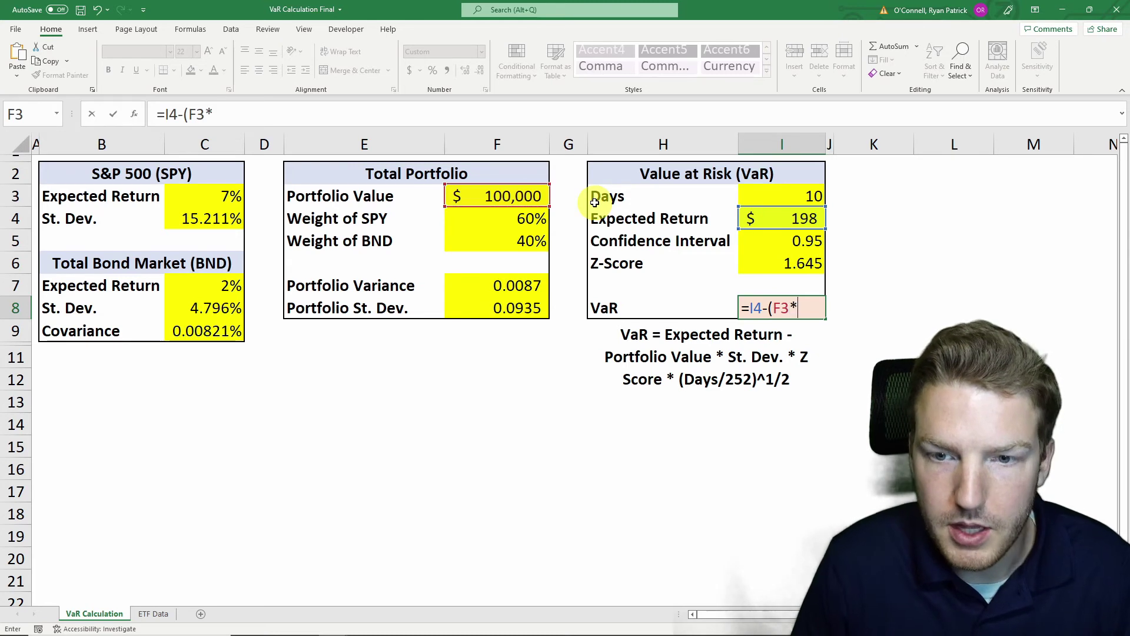
left_click(489, 308)
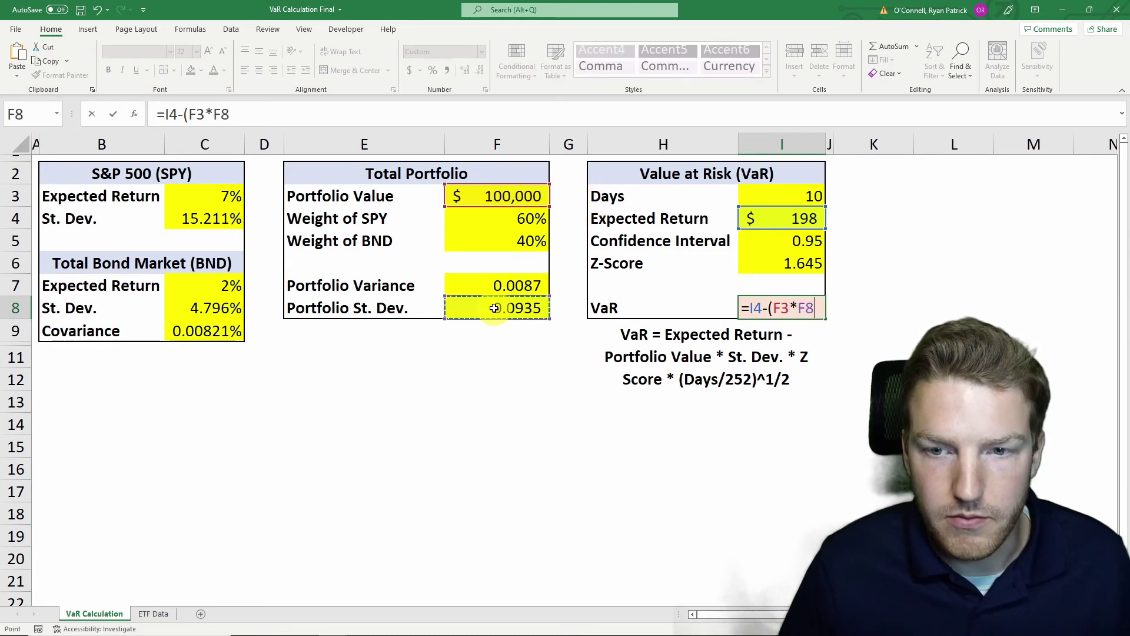
type("*")
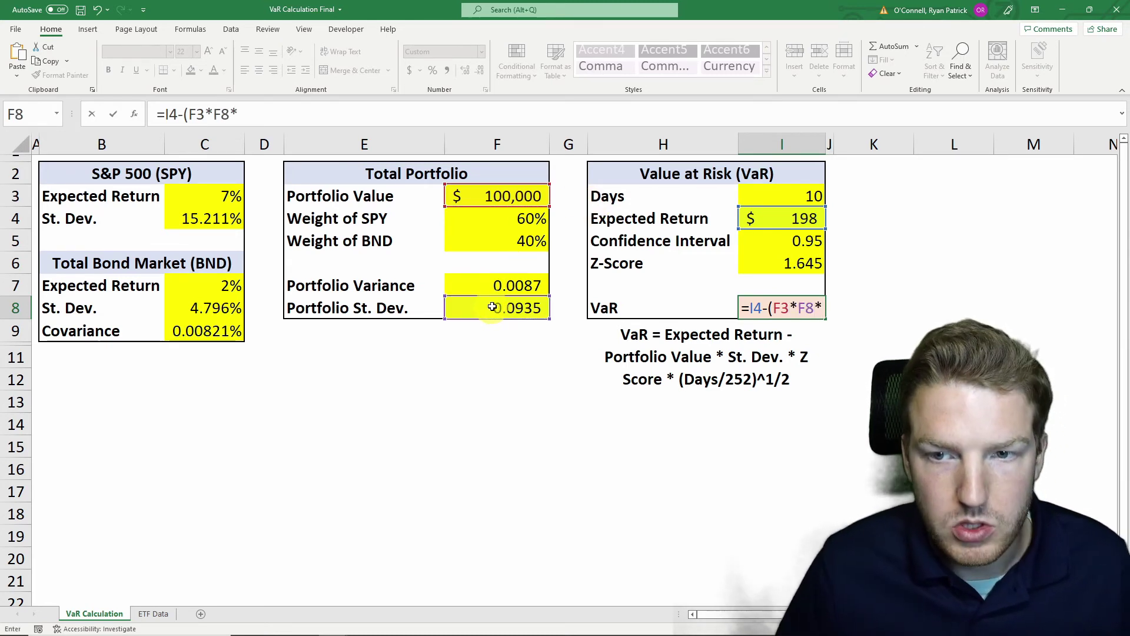
left_click(799, 262)
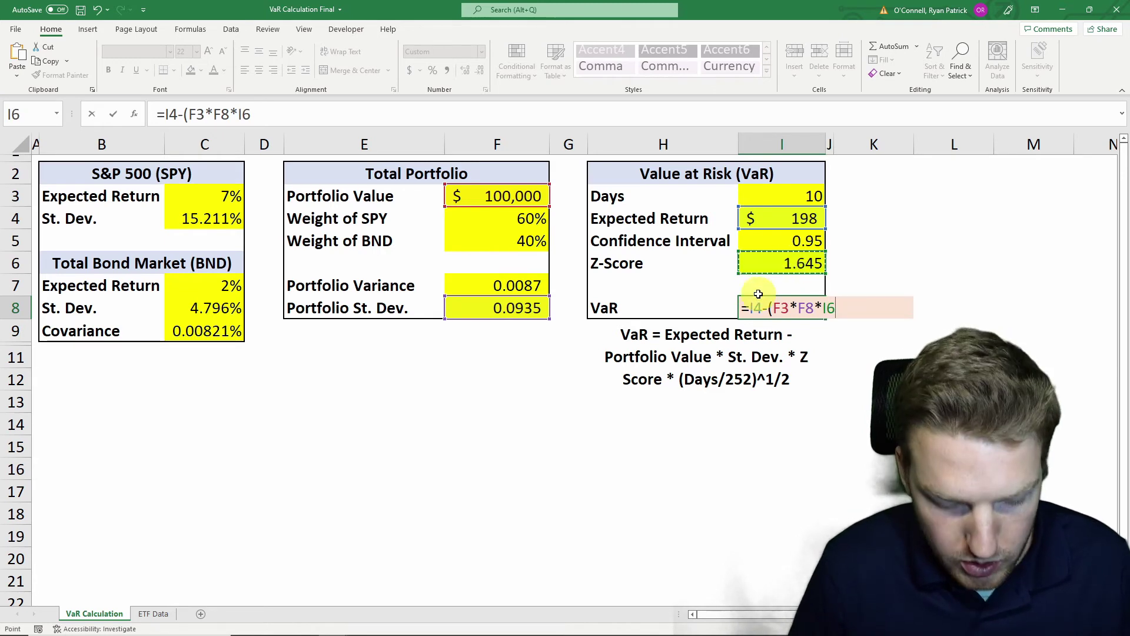
Step: Complete the VaR formula in I8 by multiplying by (I3/252)^.5, and accept the suggested closing-parenthesis correction
type("*")
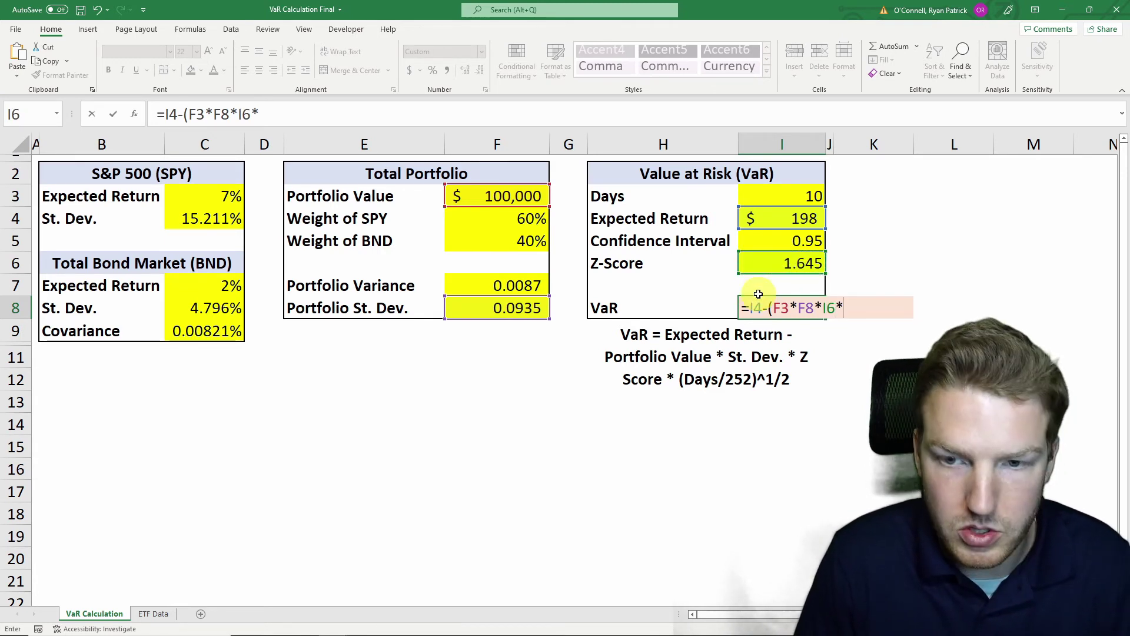
type("(")
left_click(798, 197)
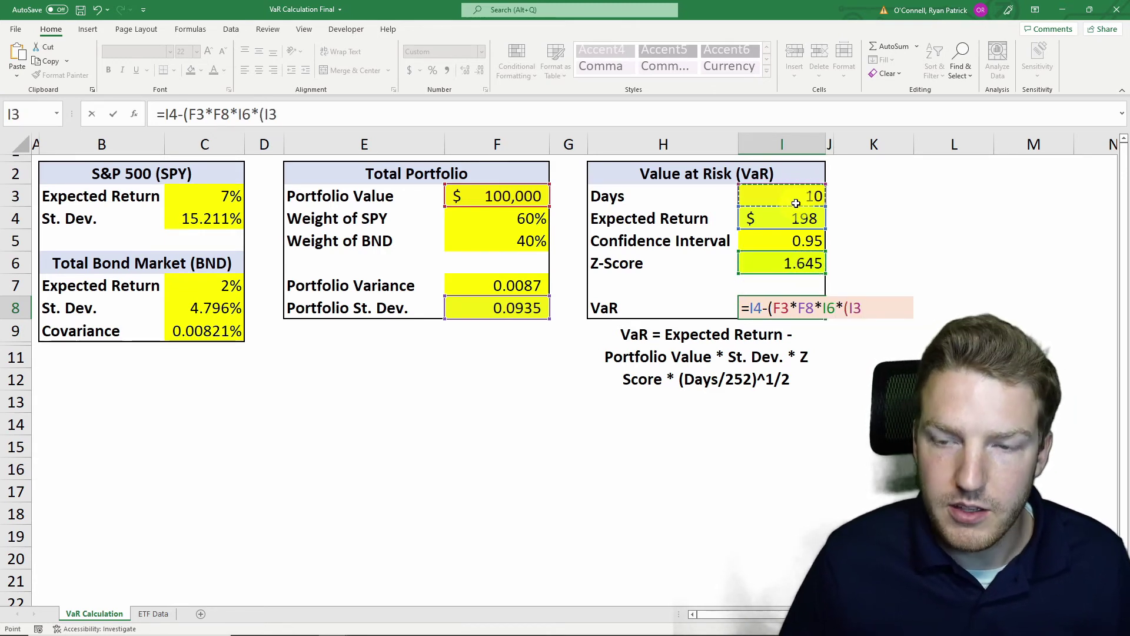
type("/")
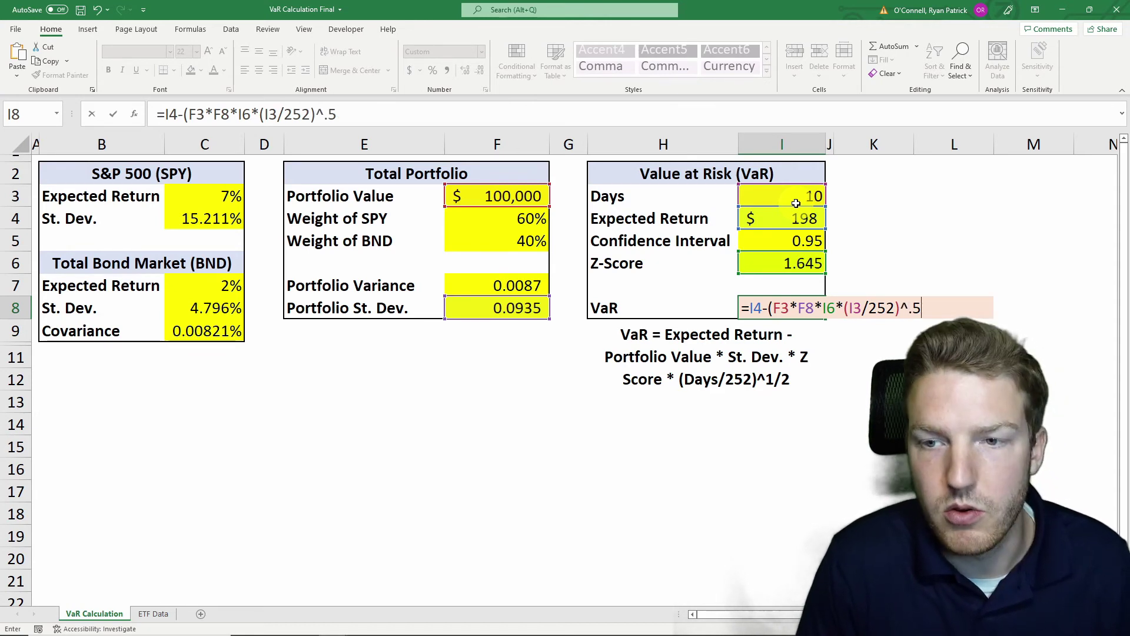
type("252)^.5")
key("Return")
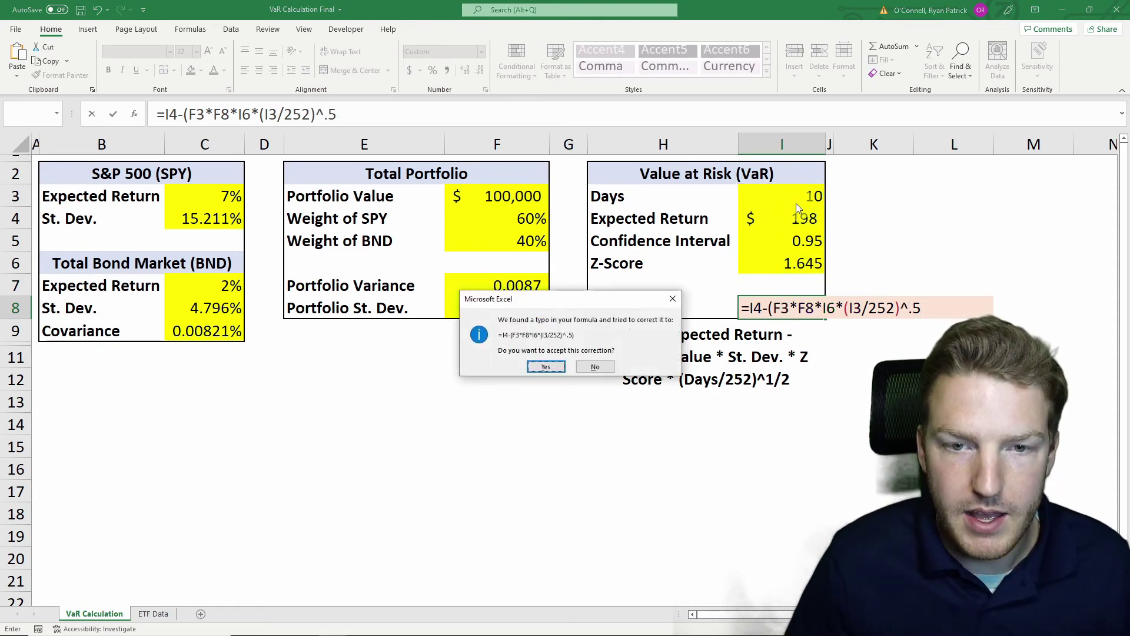
left_click(552, 368)
left_click(910, 301)
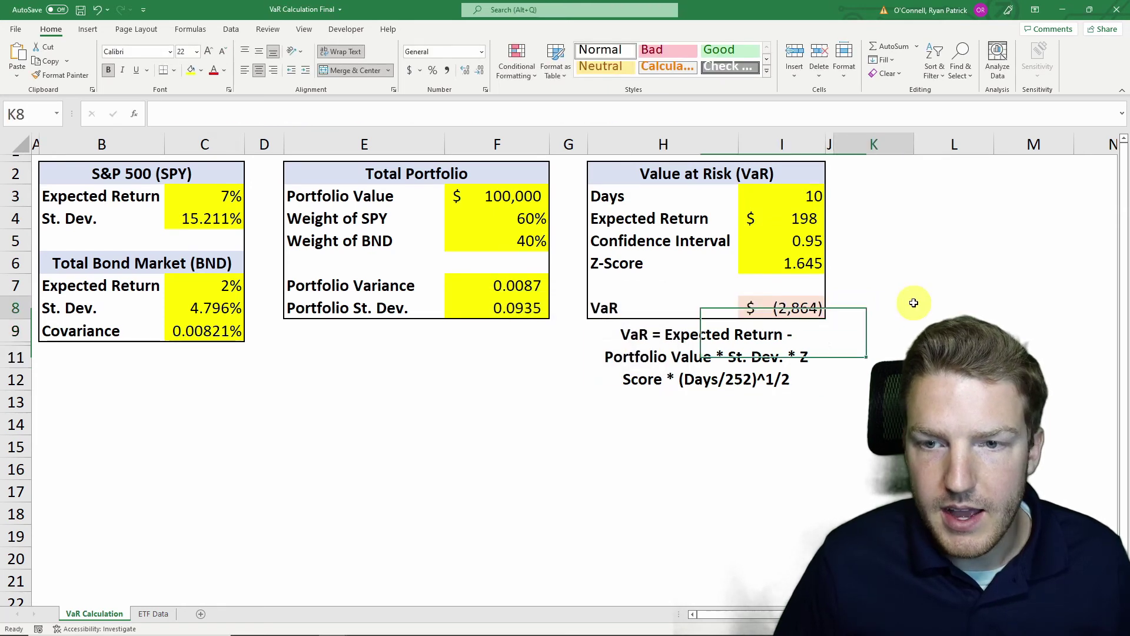
left_click(788, 307)
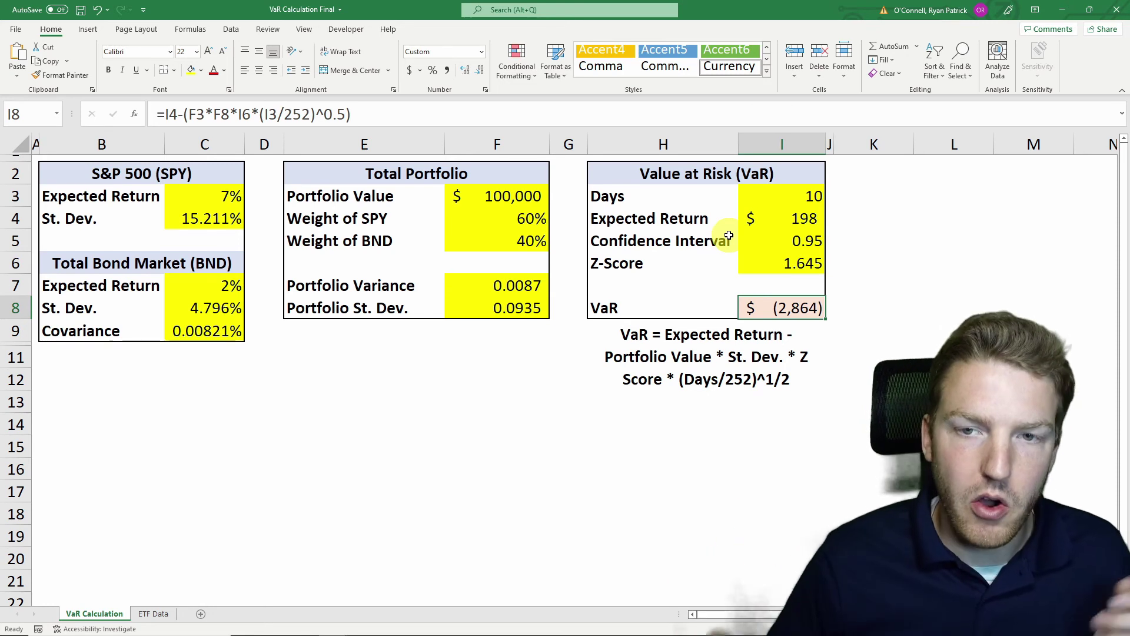
Step: Set the Days for the Value at Risk in I3 to 50 and check the recalculated VaR
left_click(779, 194)
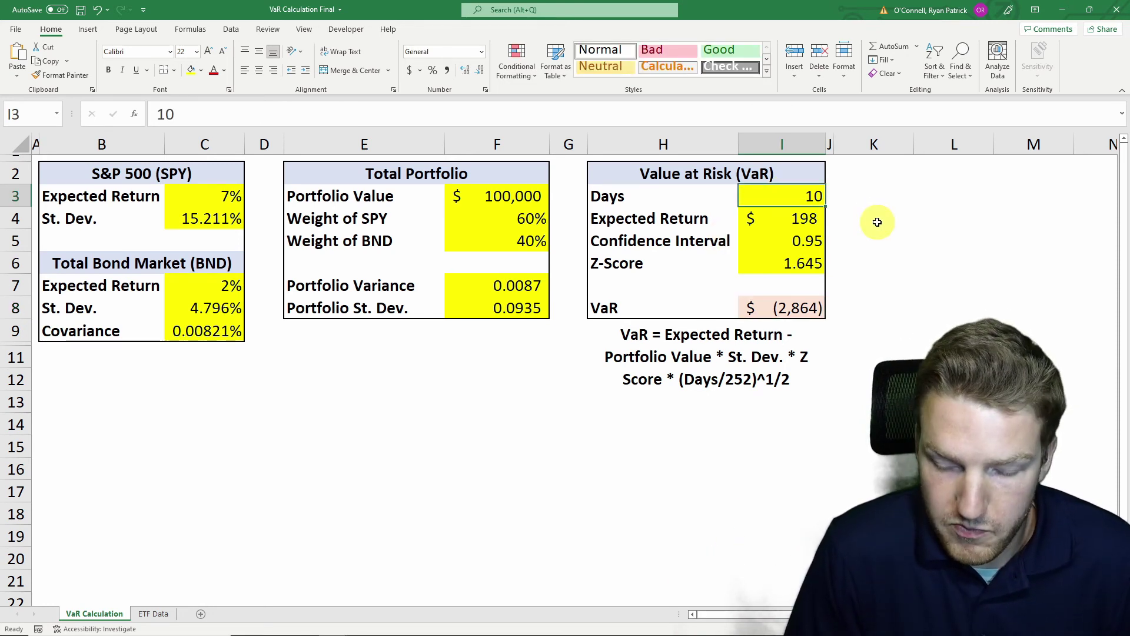
type("50")
key("Return")
left_click(791, 308)
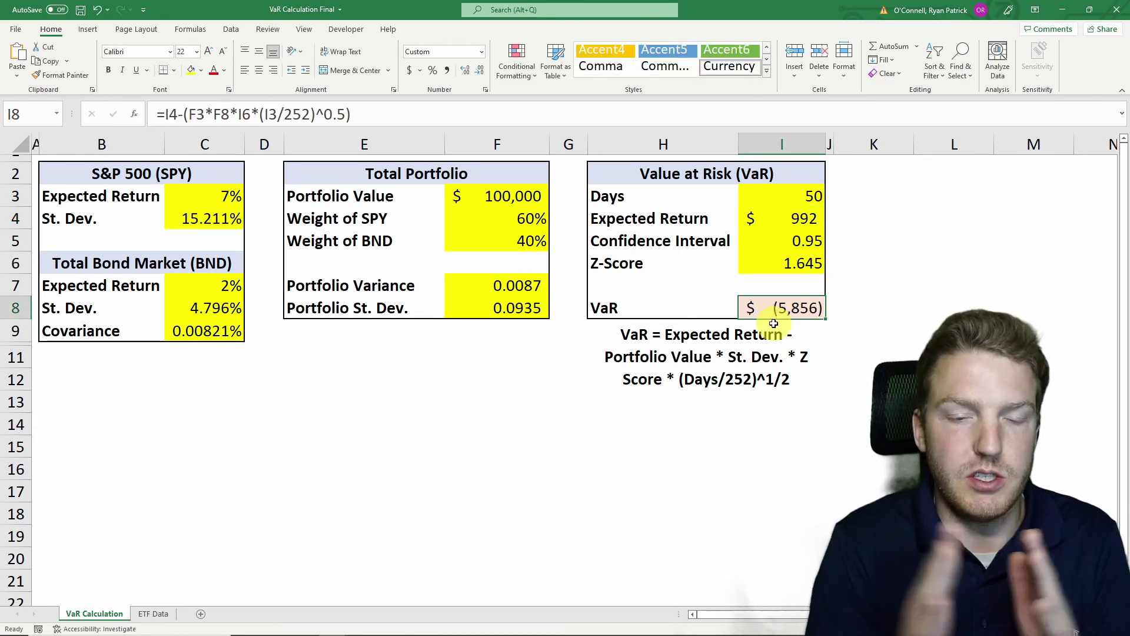
left_click(858, 310)
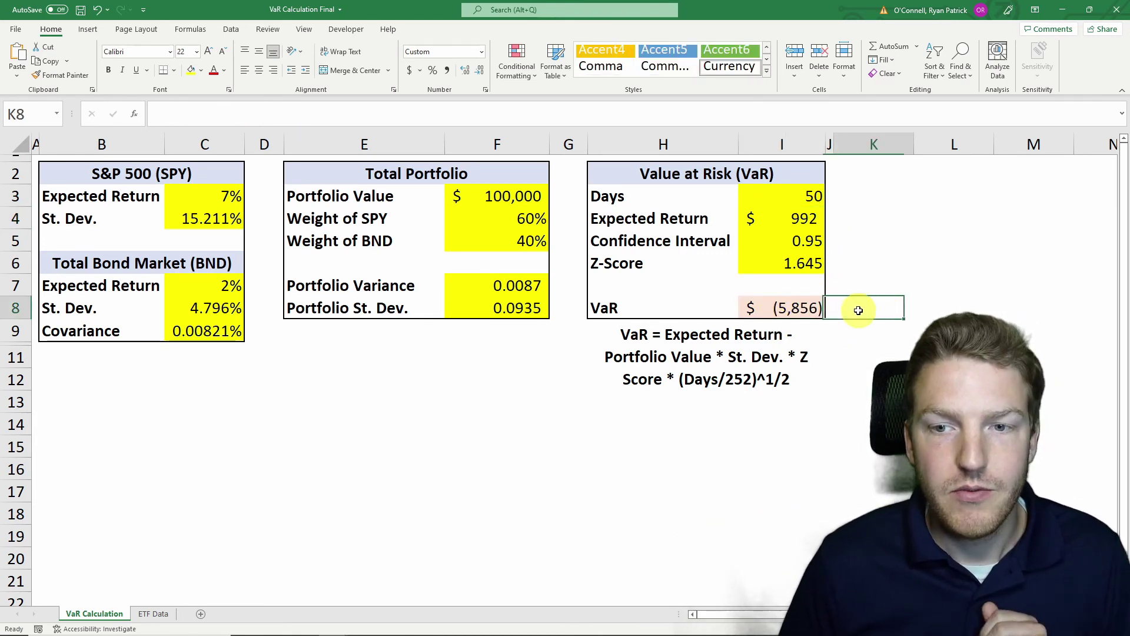
left_click(903, 324)
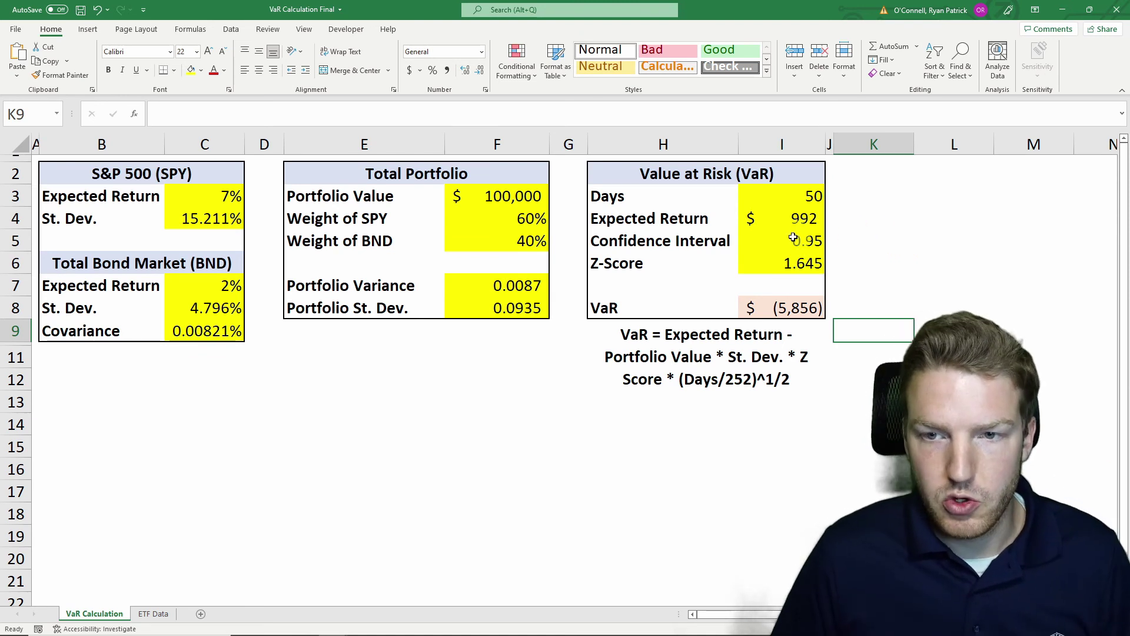
Step: Set the Confidence Interval in I5 to .9
left_click(823, 248)
type(".")
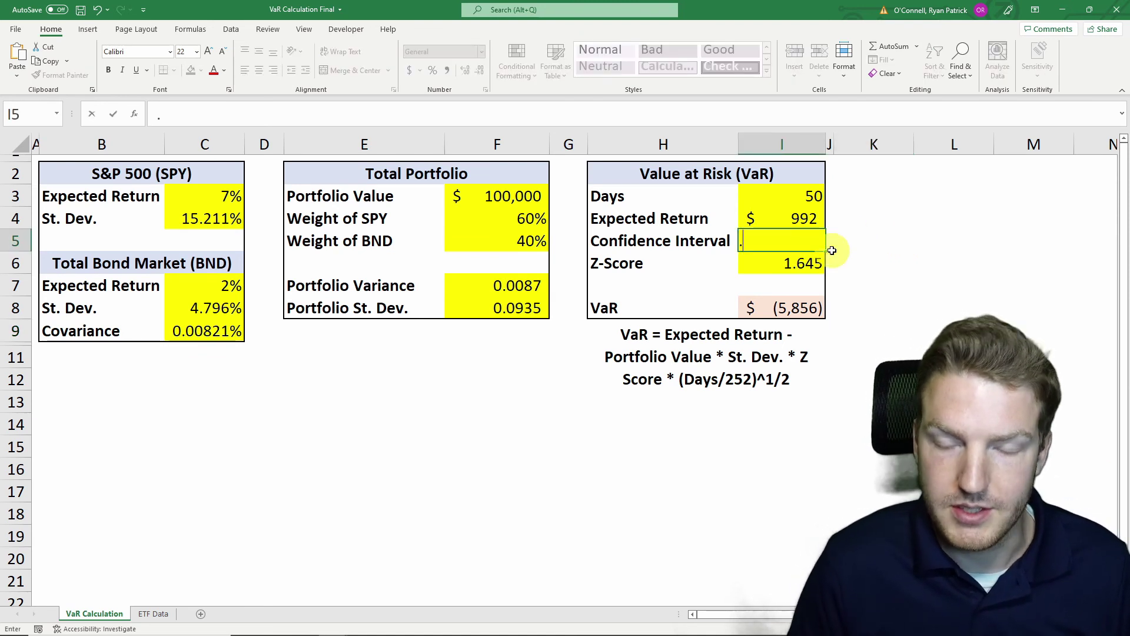
type("9")
key("Return")
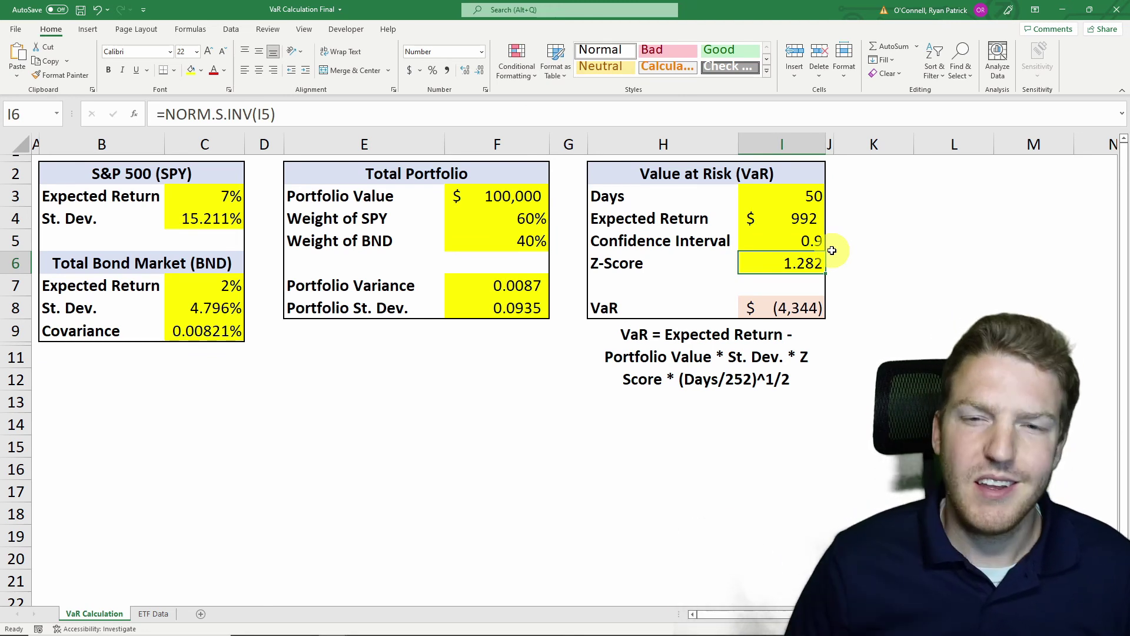
Step: Set the Confidence Interval in I5 to .99
left_click(803, 242)
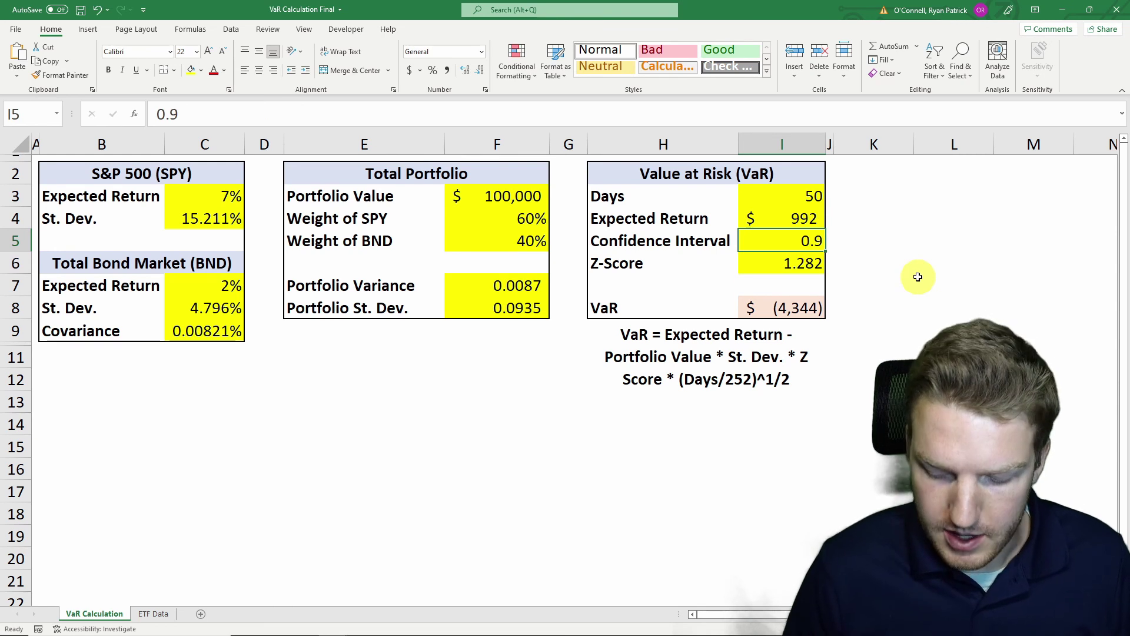
type(".99")
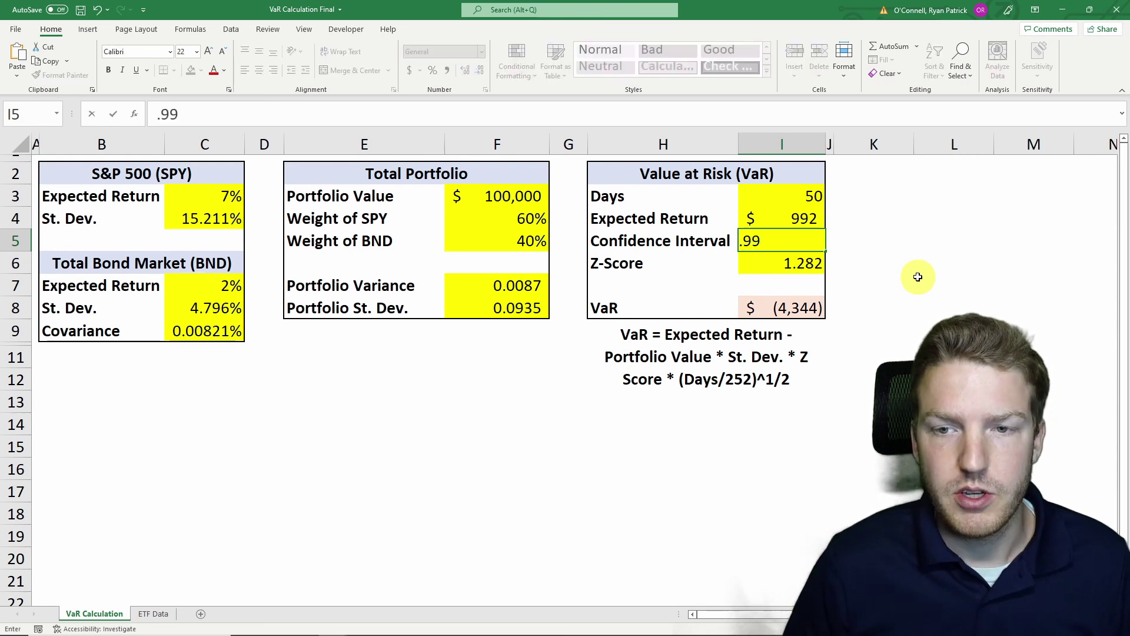
key("Return")
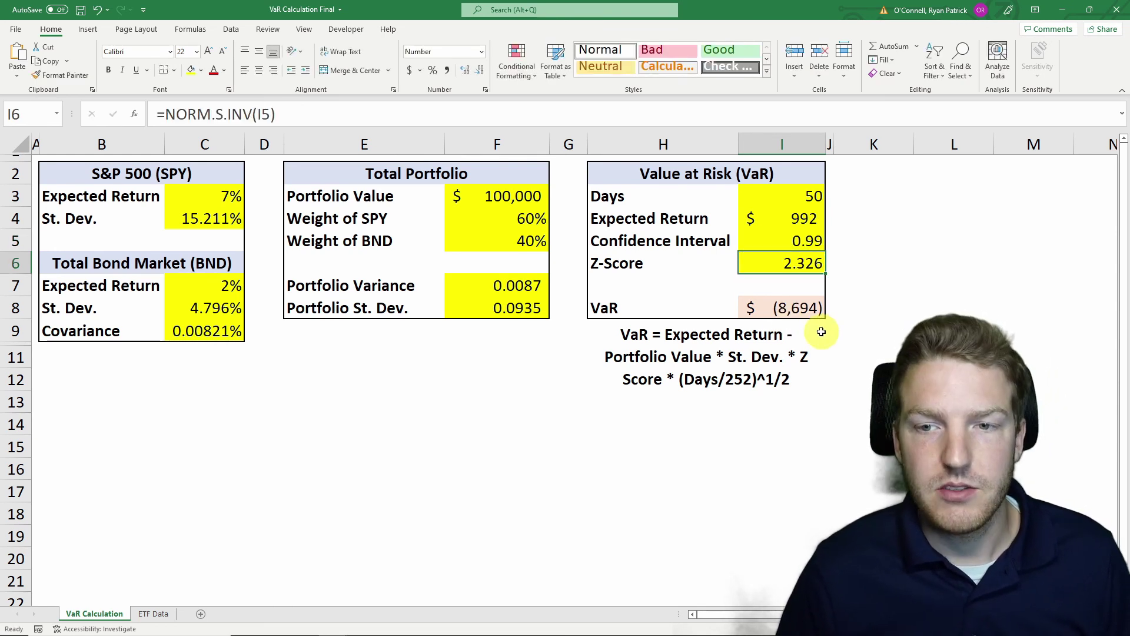